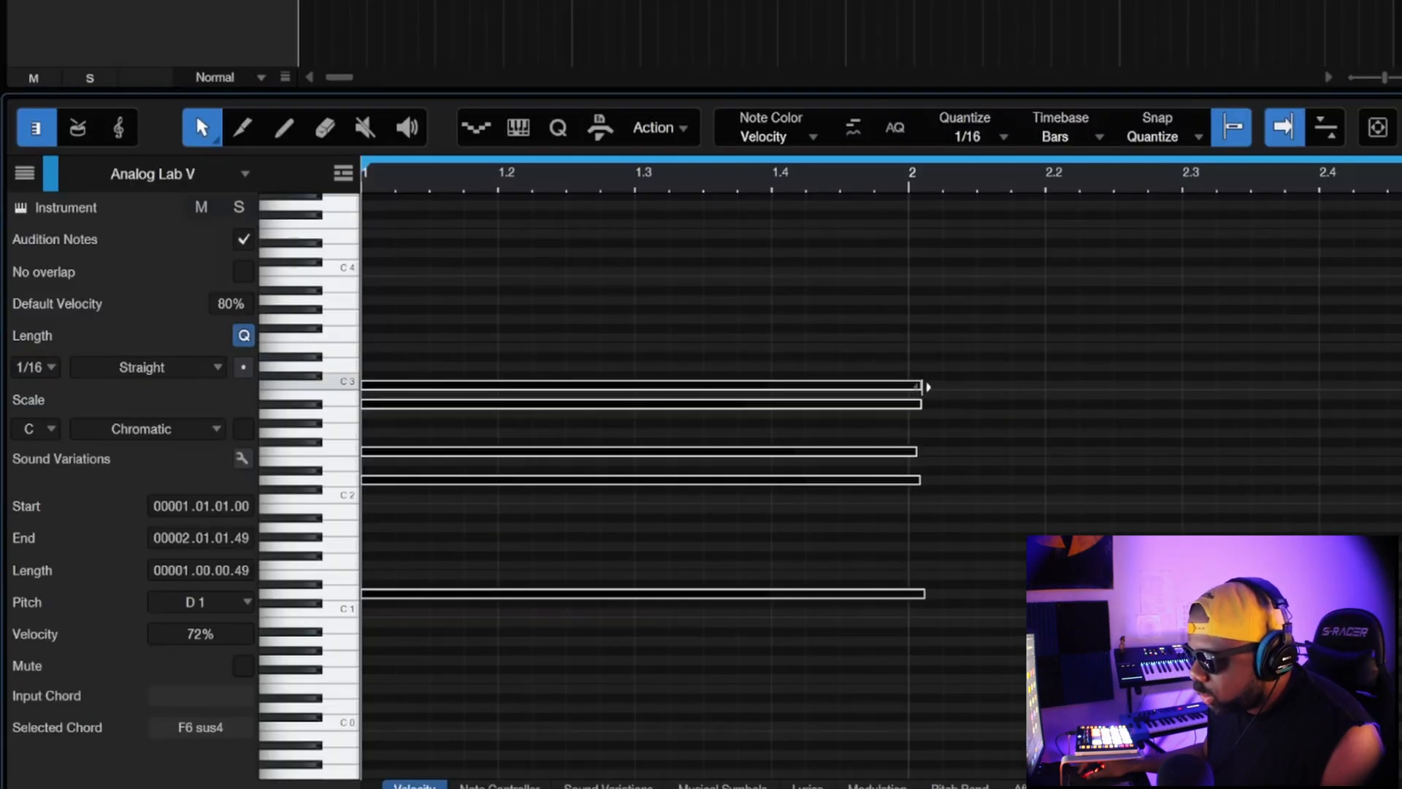
# Shorten the selected chord notes in bar 1 so they end just before bar 2.
pyautogui.moveTo(927, 387); pyautogui.dragTo(904, 386)
pyautogui.press('w')
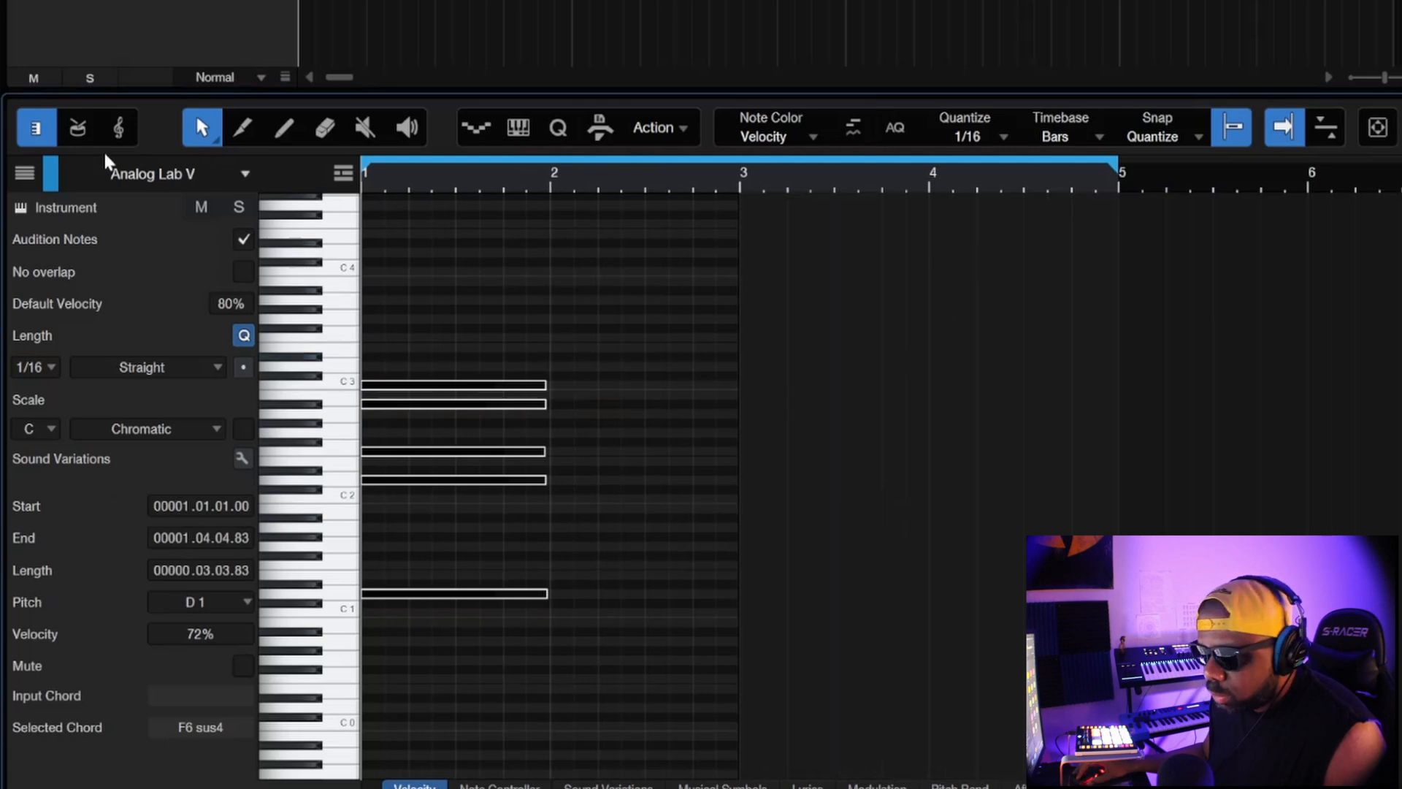
# Show the macro toolbar in the note editor and switch it to the Harmony Wizard page.
pyautogui.click(600, 127)
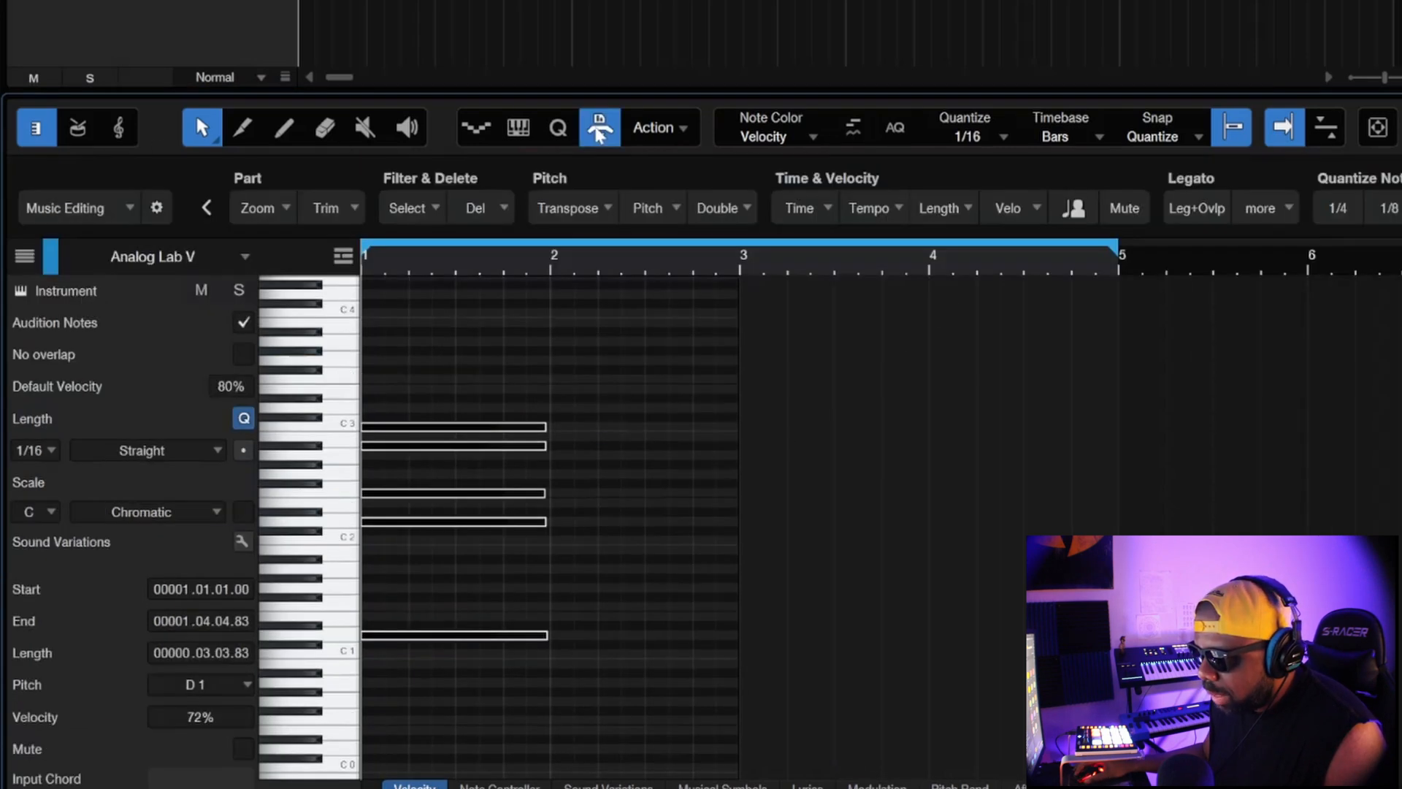
pyautogui.click(129, 210)
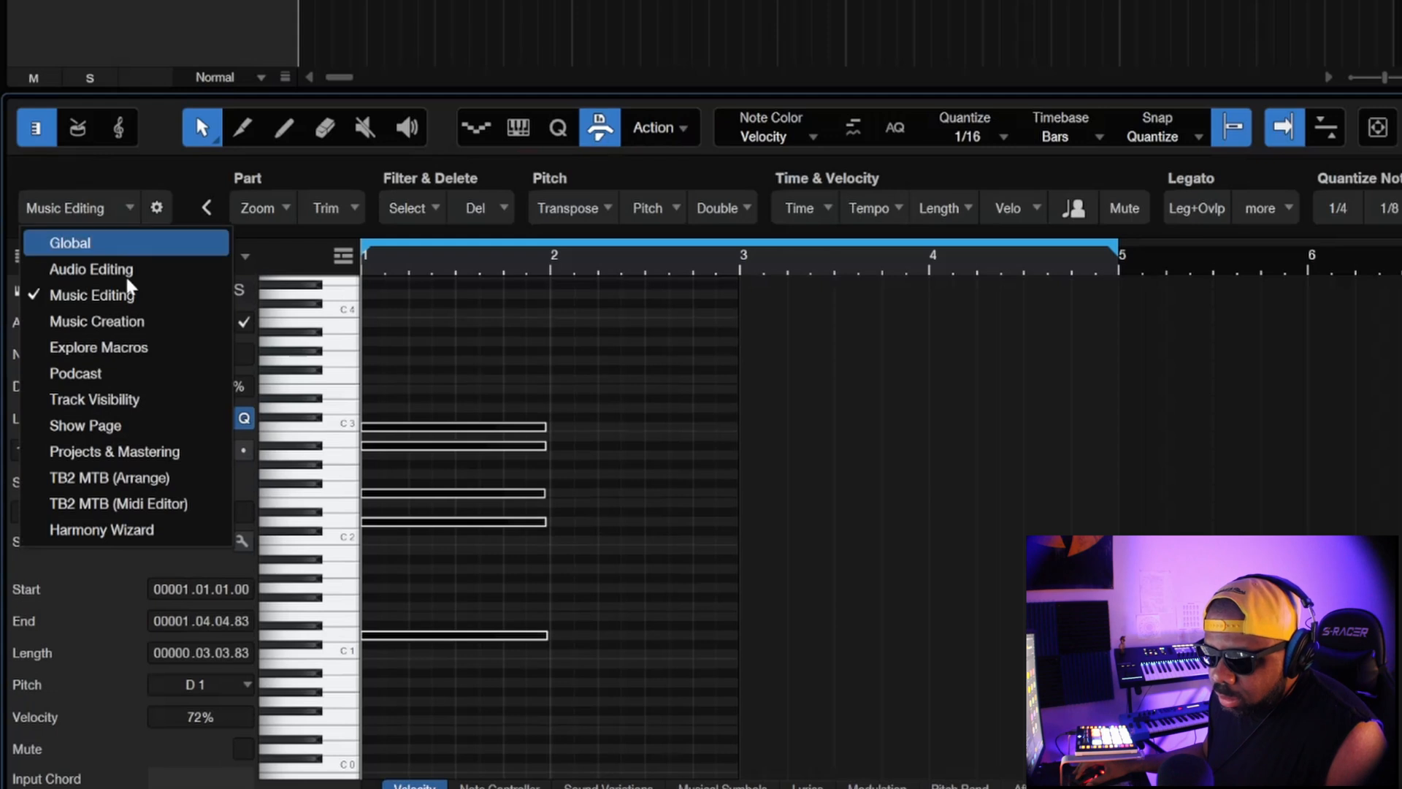
pyautogui.click(150, 531)
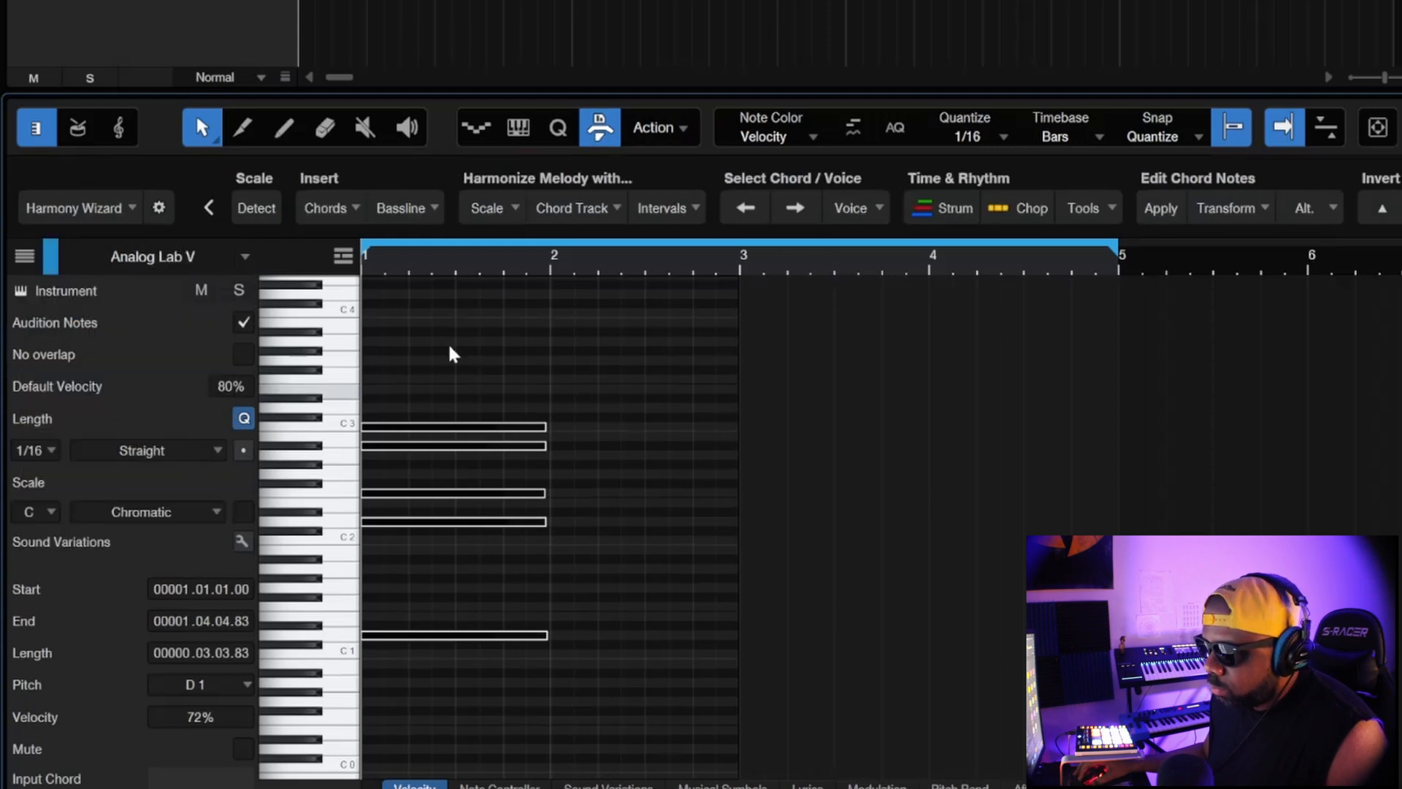
# Duplicate the bar 1 chord into bar 2, transform the copy into a chord with D#1 as its lowest note, and audition it.
pyautogui.click(1255, 212)
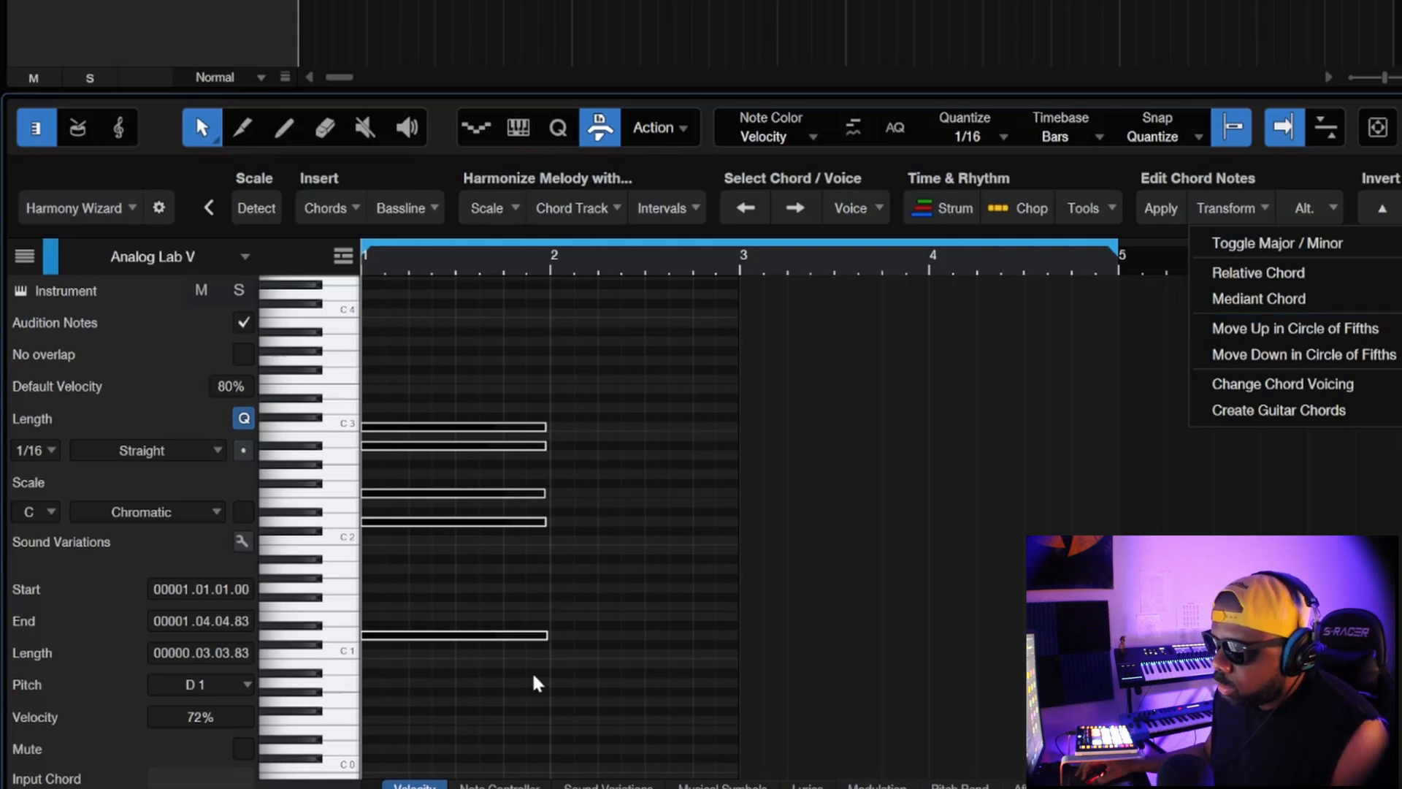
pyautogui.moveTo(537, 683); pyautogui.dragTo(445, 347)
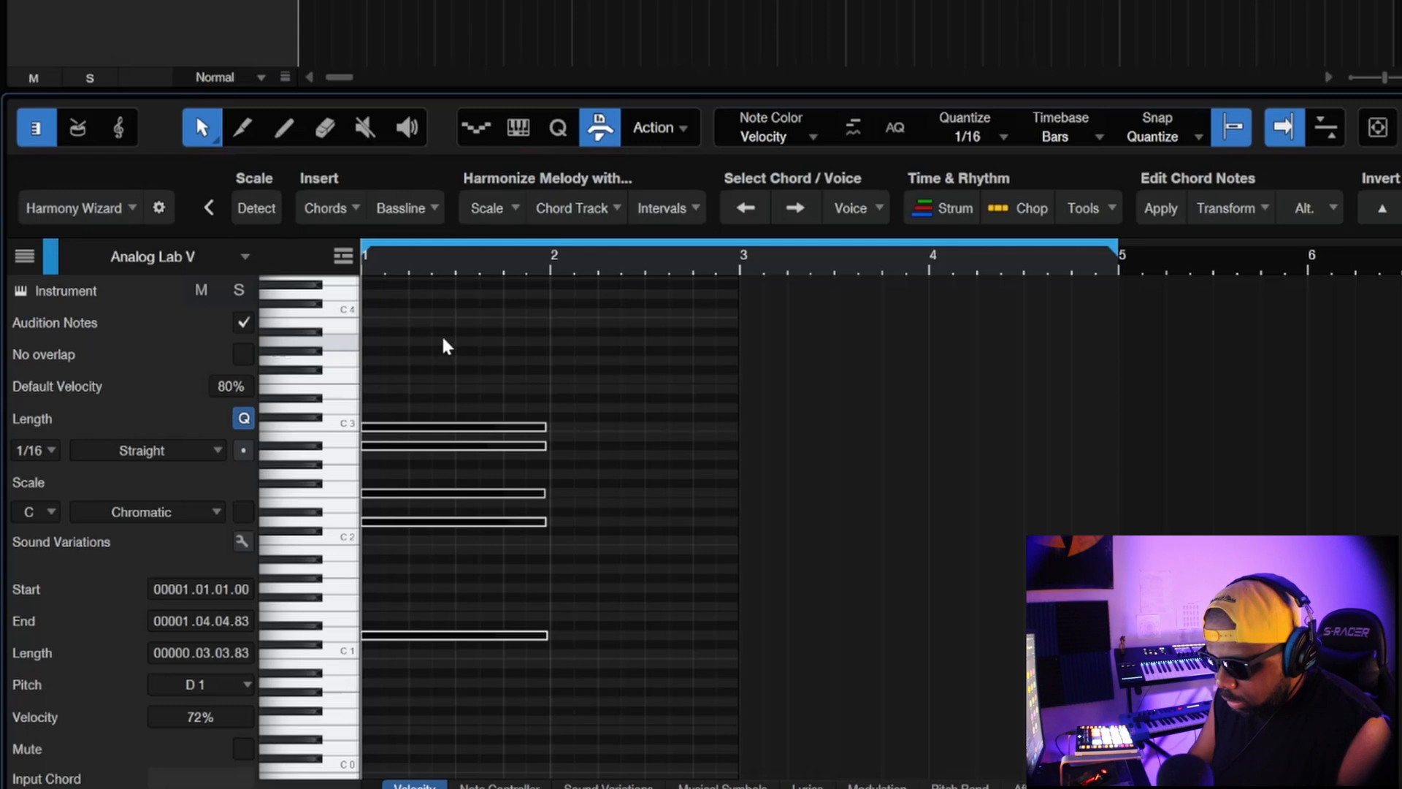
pyautogui.press('d')
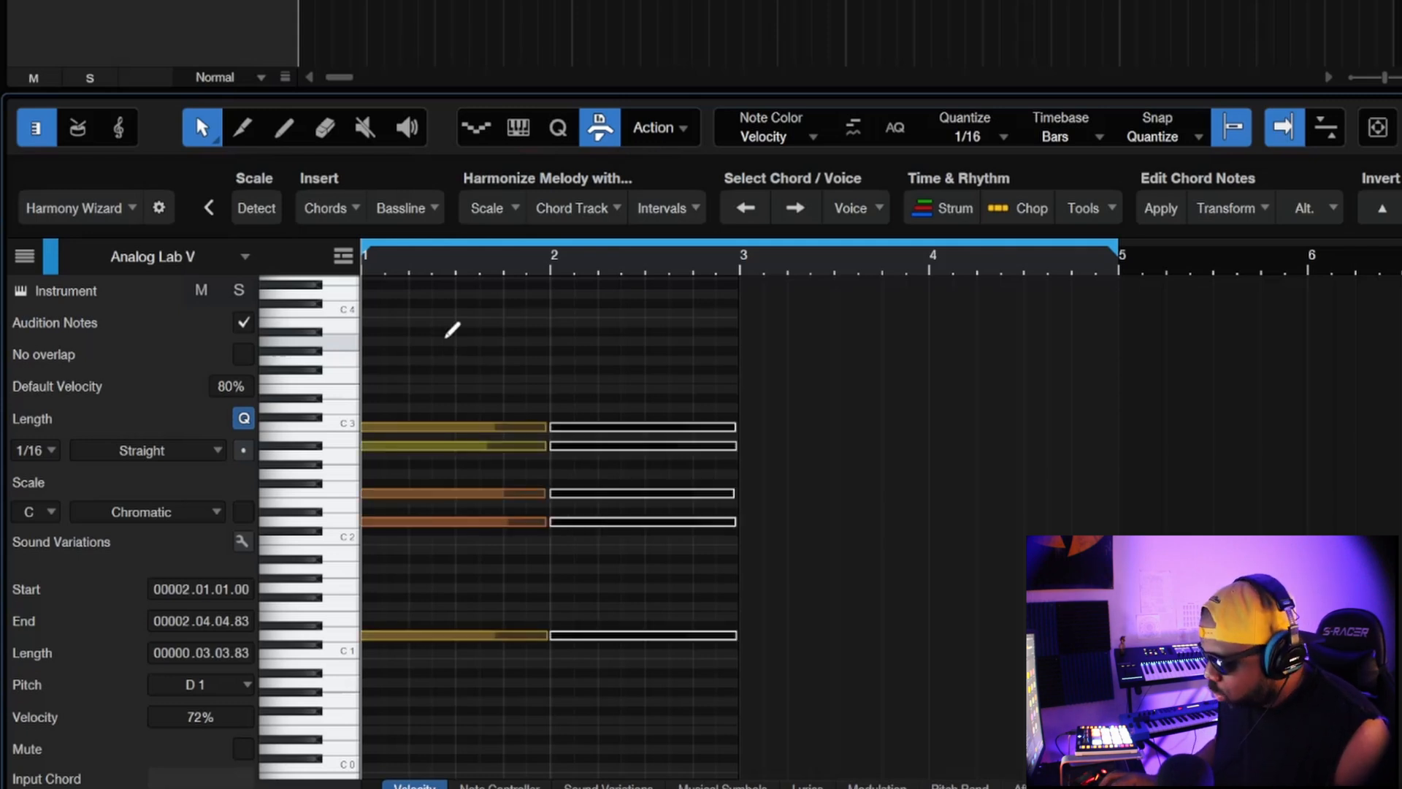
pyautogui.hotkey('alt', 'Down')
pyautogui.press('space')
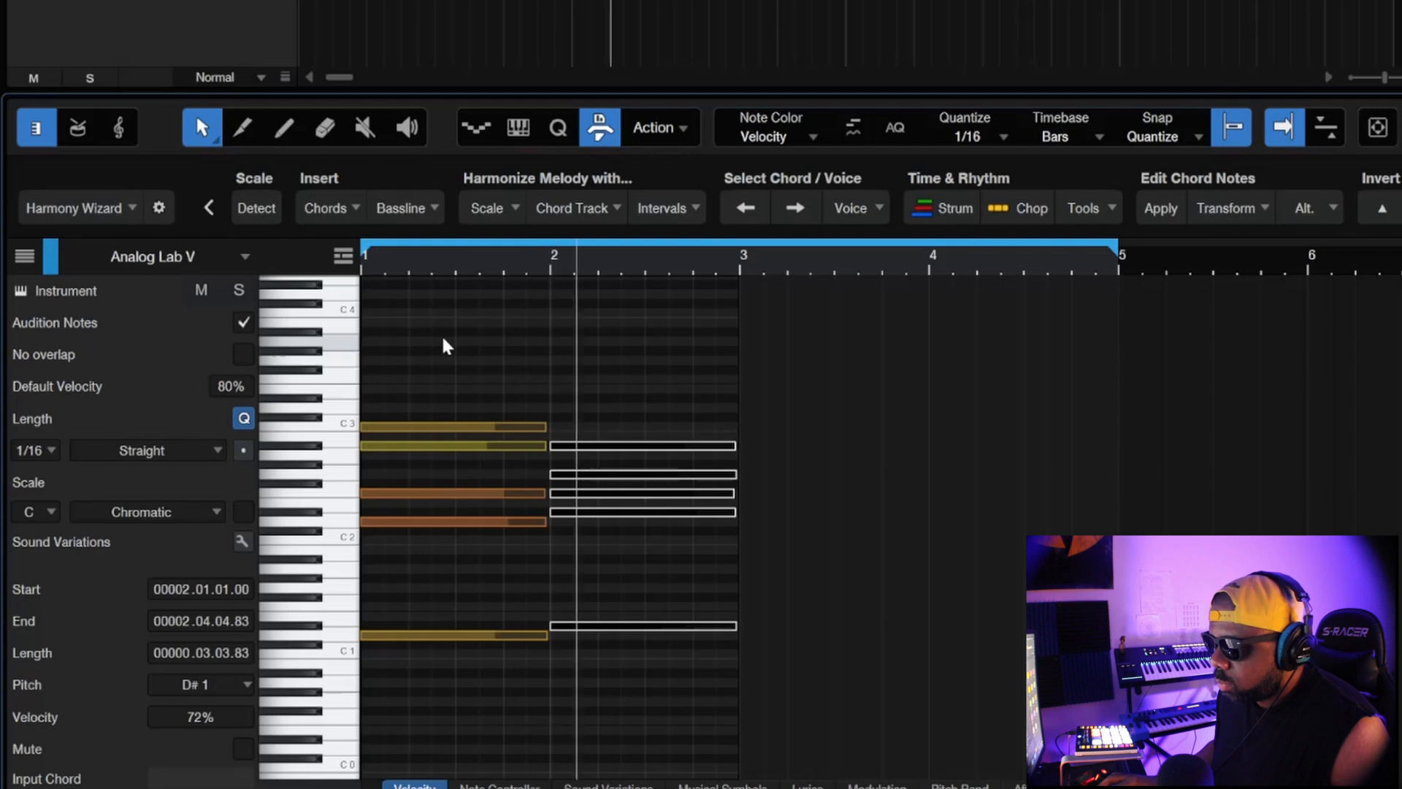
pyautogui.press('space')
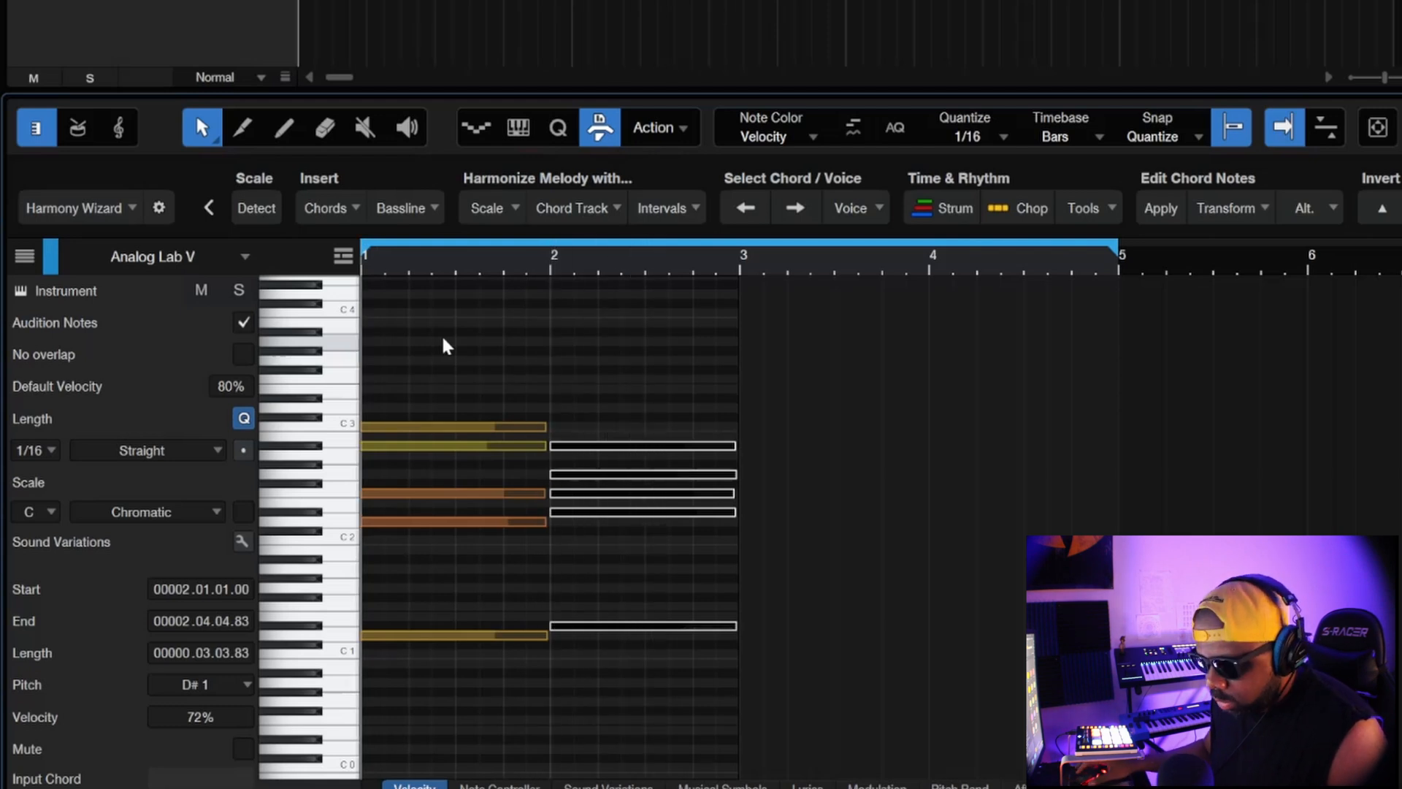
# Duplicate the bar 2 chord into bar 3, transform the copy into a chord with C1 as its lowest note, and audition it.
pyautogui.press('d')
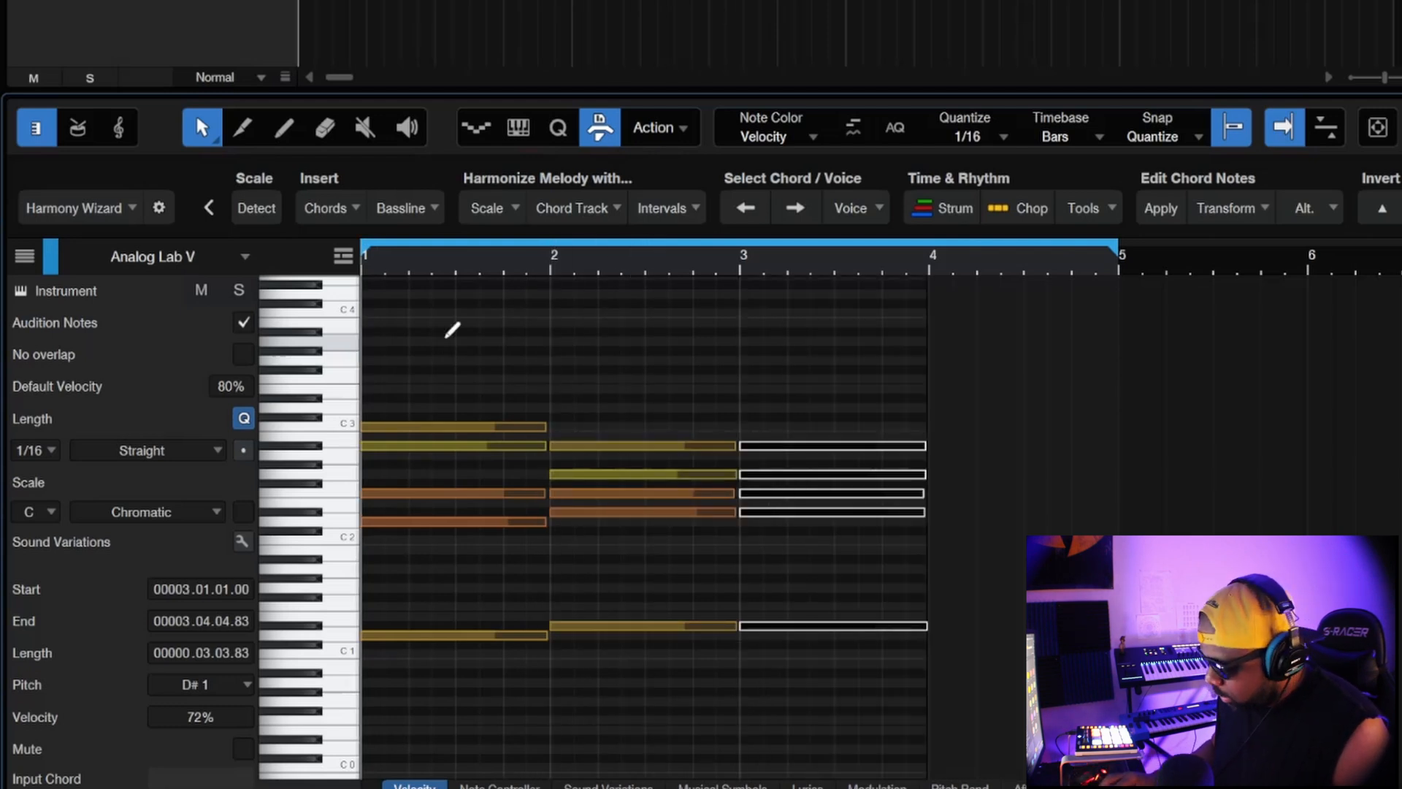
pyautogui.press('space')
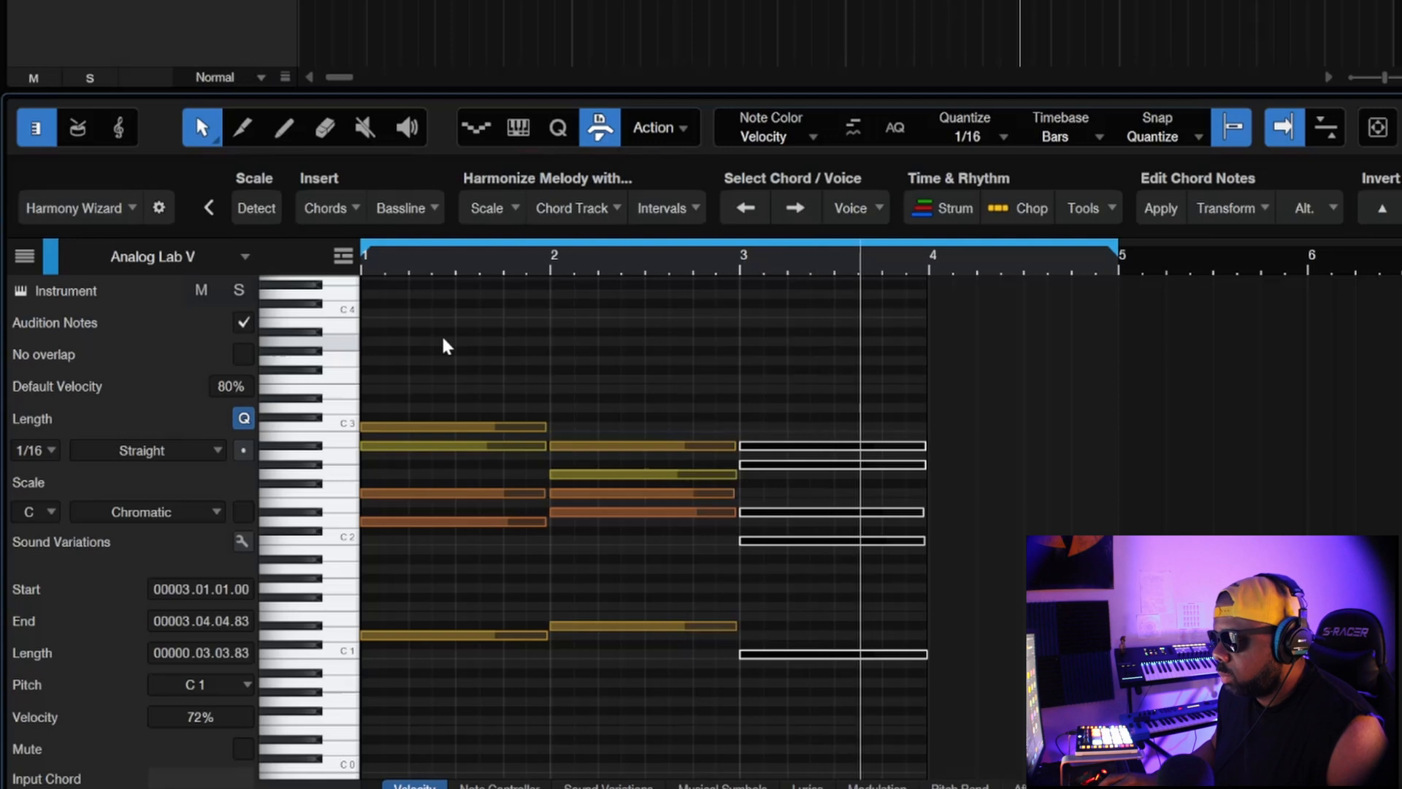
pyautogui.press('space')
# Duplicate the bar 3 chord into bar 4 and transform the copy, auditioning variations until its lowest note is E1.
pyautogui.press('d')
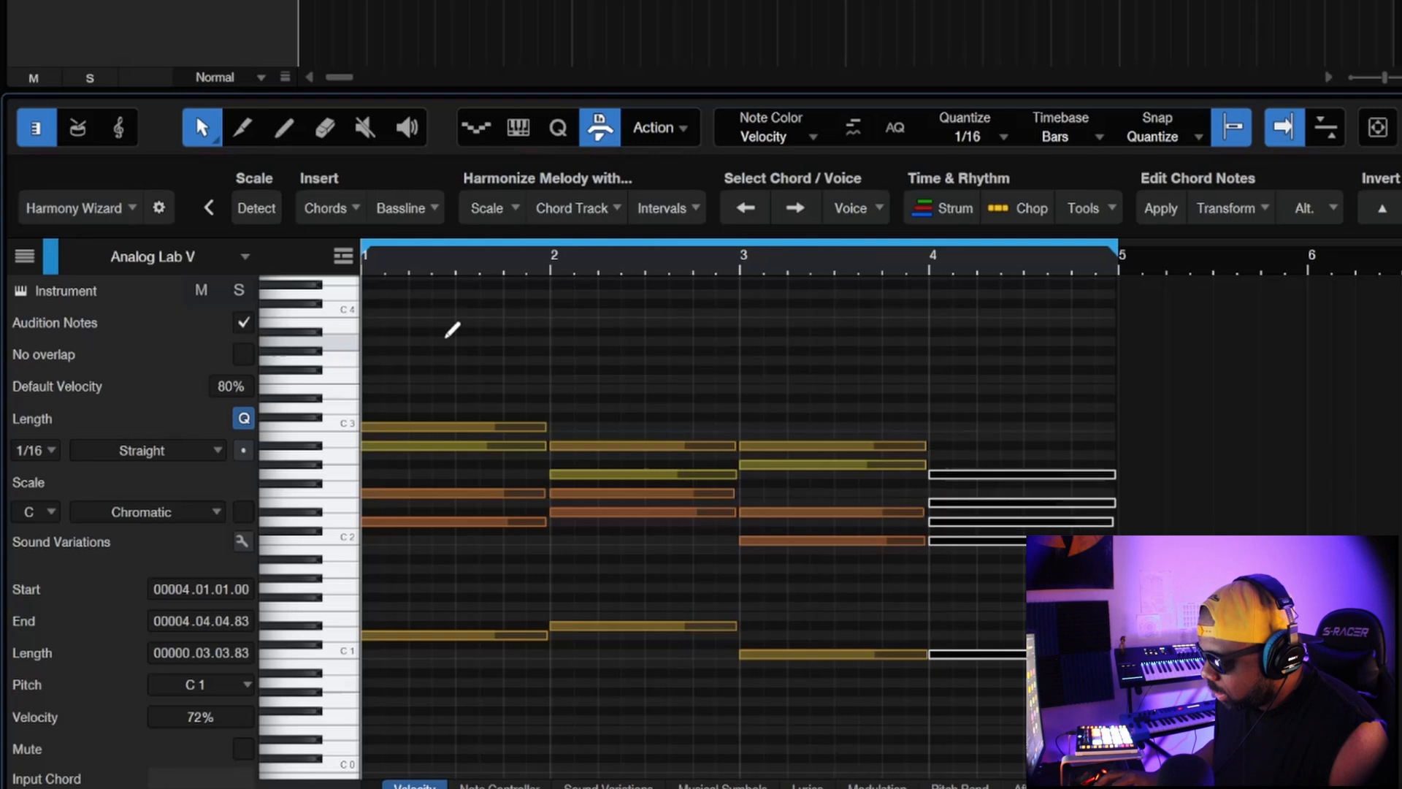
pyautogui.press('space')
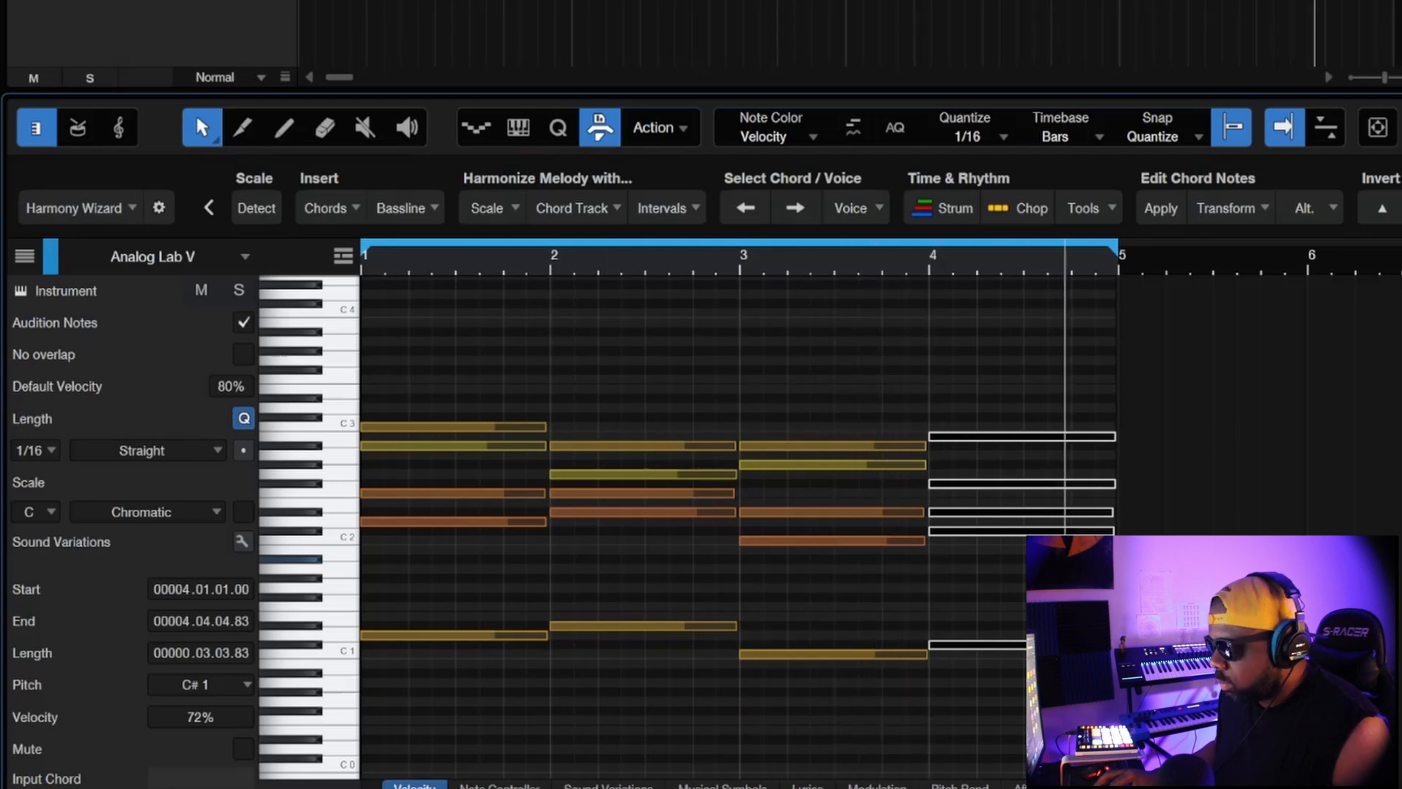
pyautogui.press('space')
pyautogui.hotkey('ctrl', 'z')
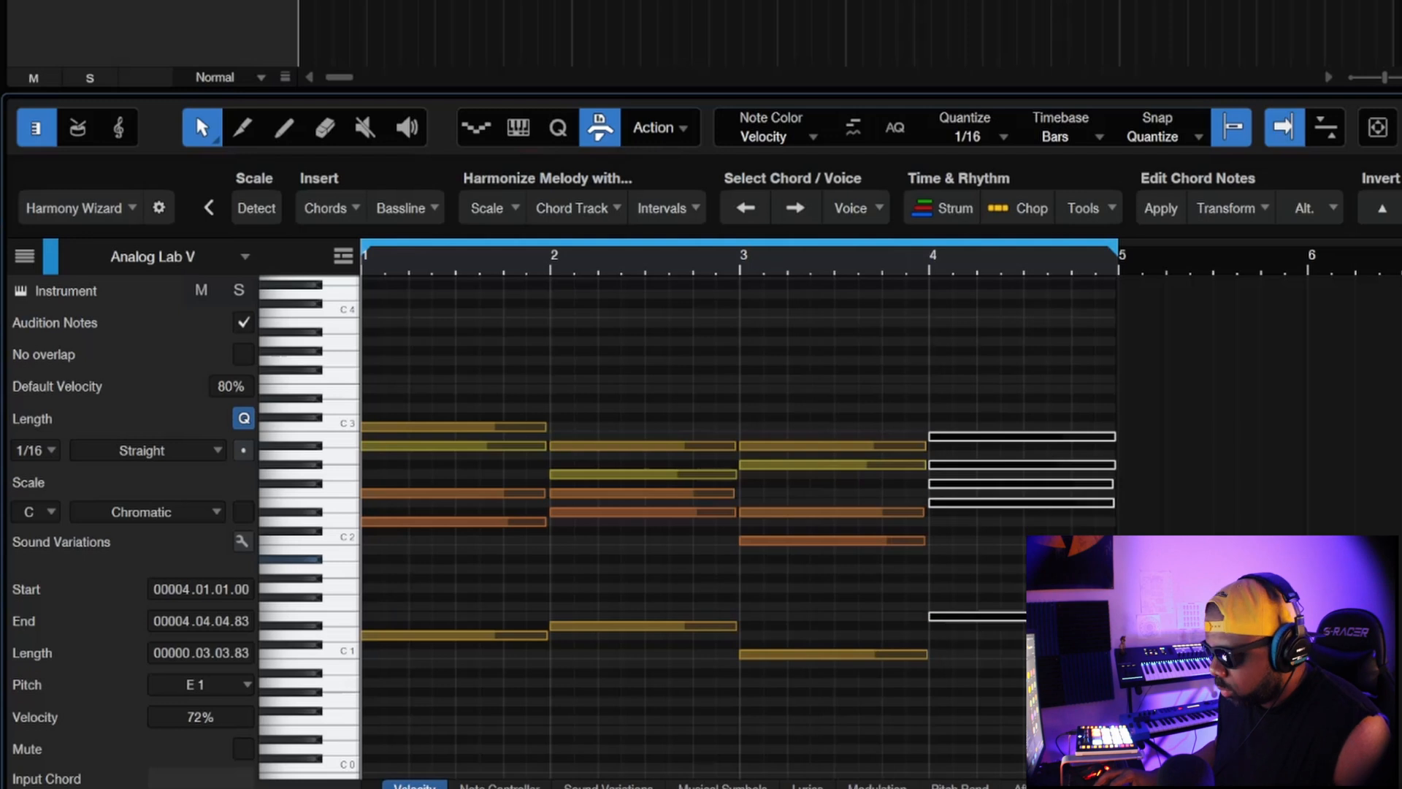
pyautogui.press('space')
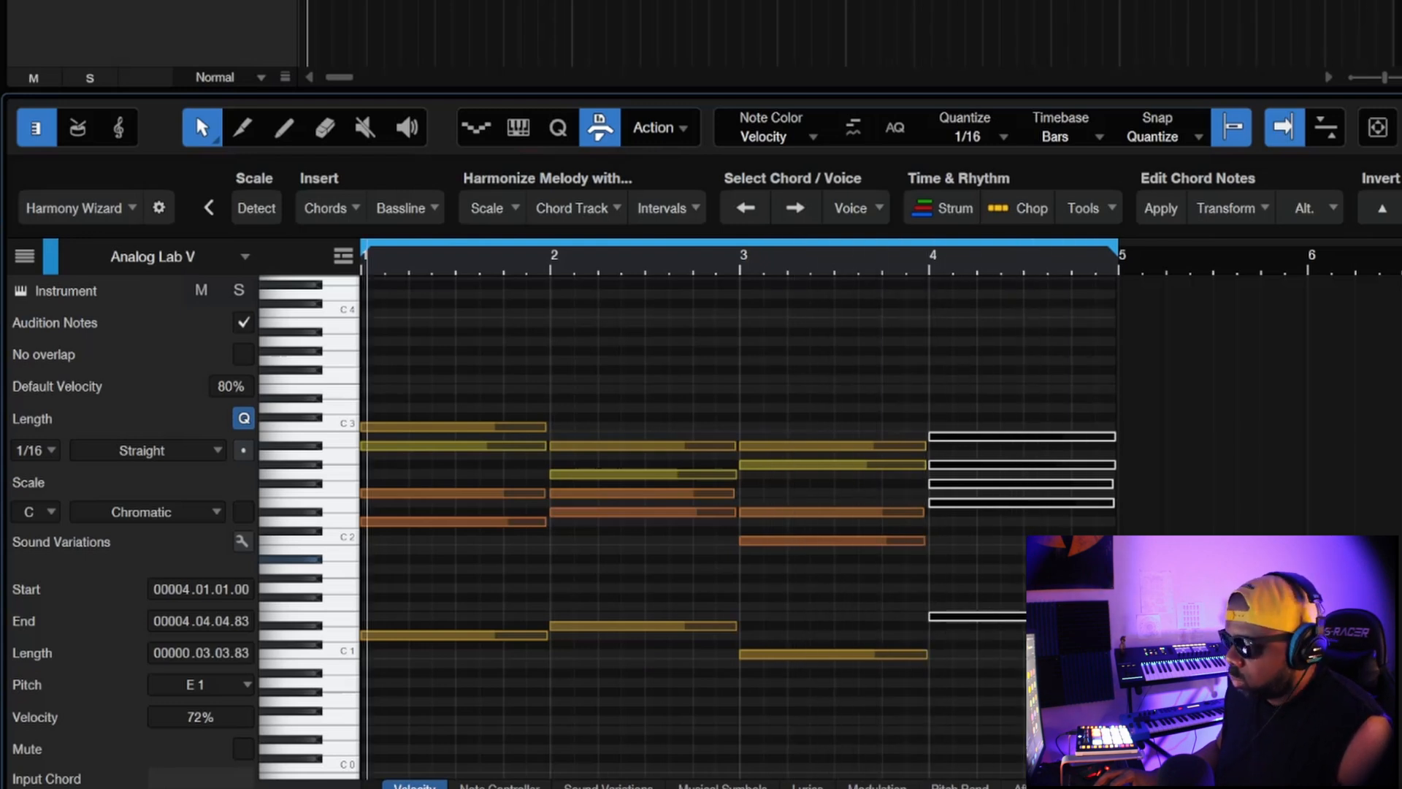
pyautogui.press('space')
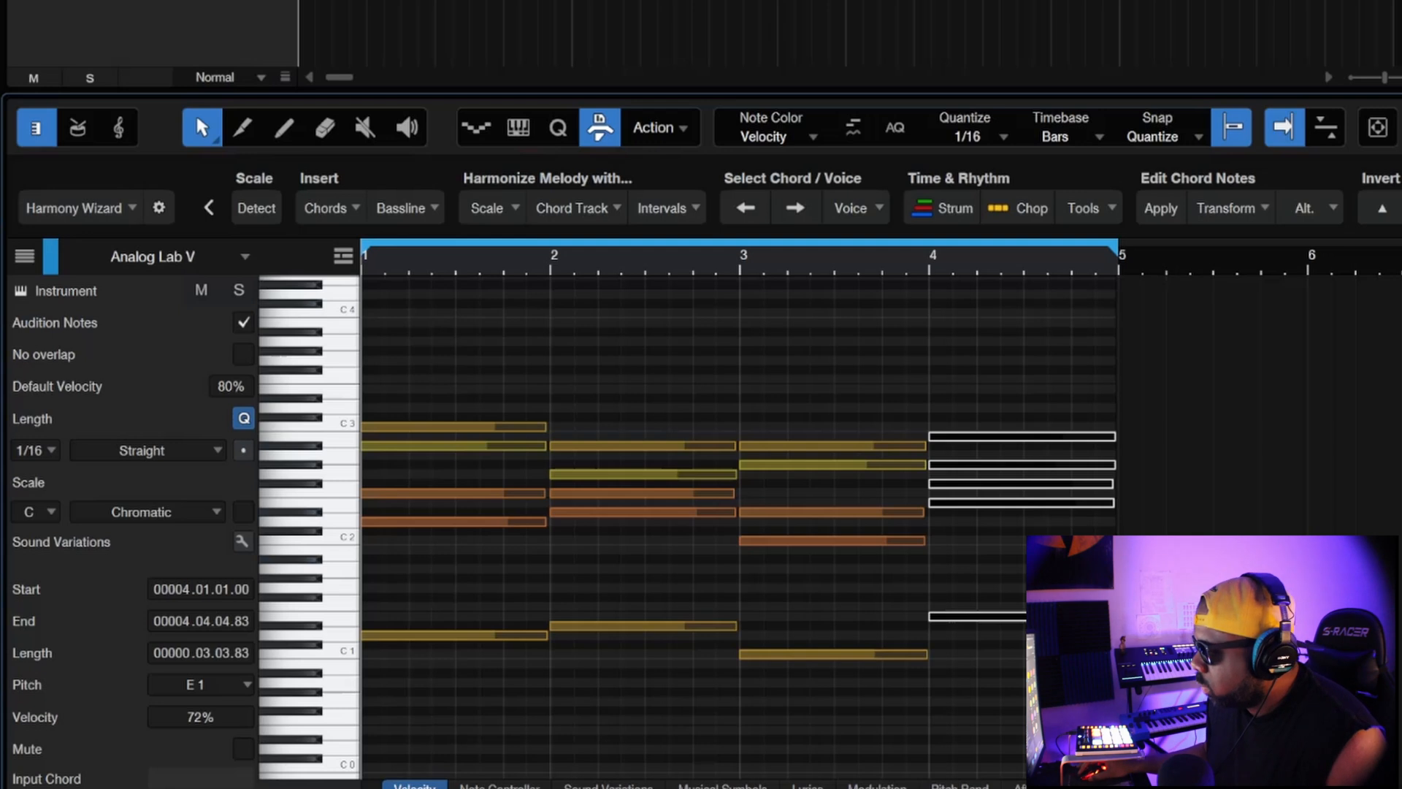
# Strum all four chords in Strum mode with Alternate direction, amount 21% and velocity 17%, and play the result.
pyautogui.click(1229, 509)
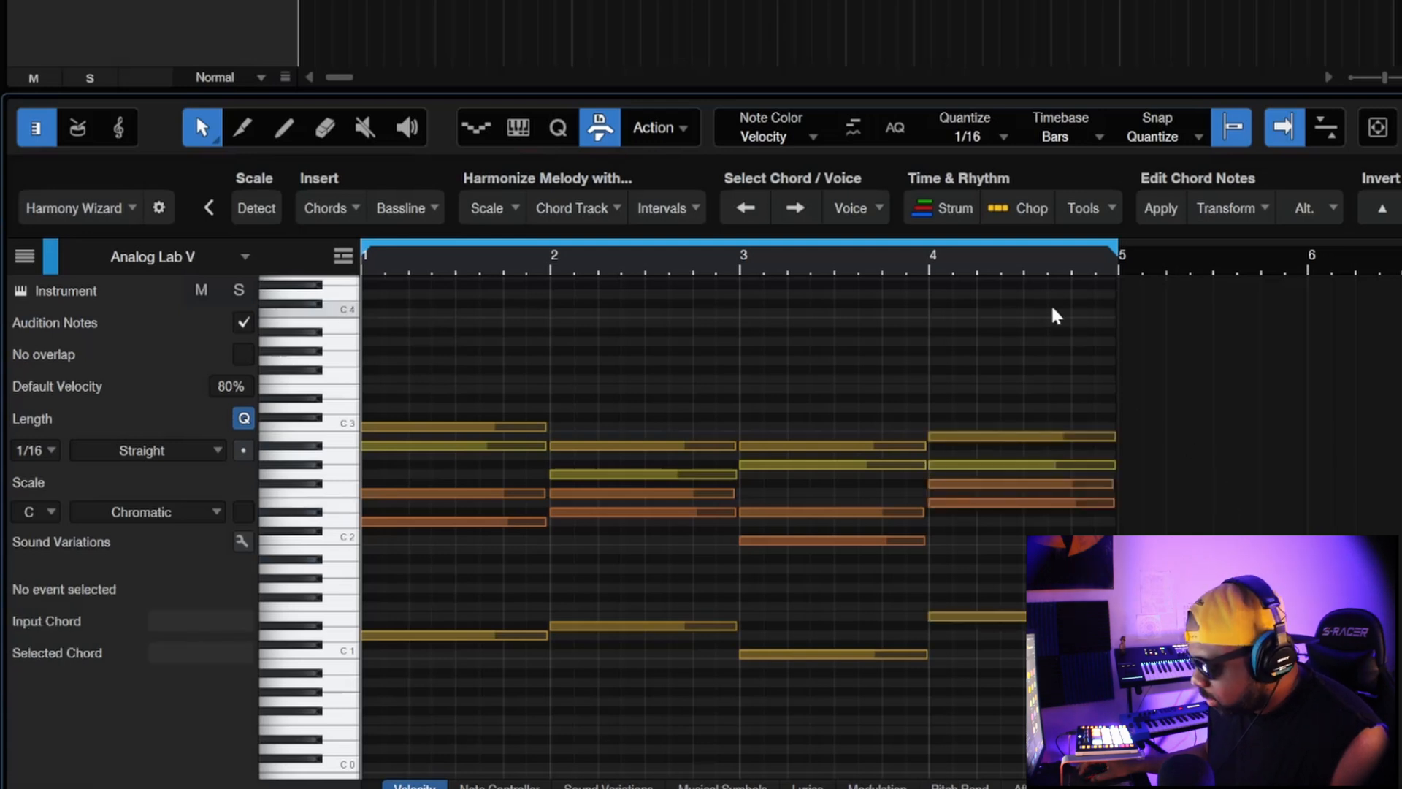
pyautogui.click(951, 209)
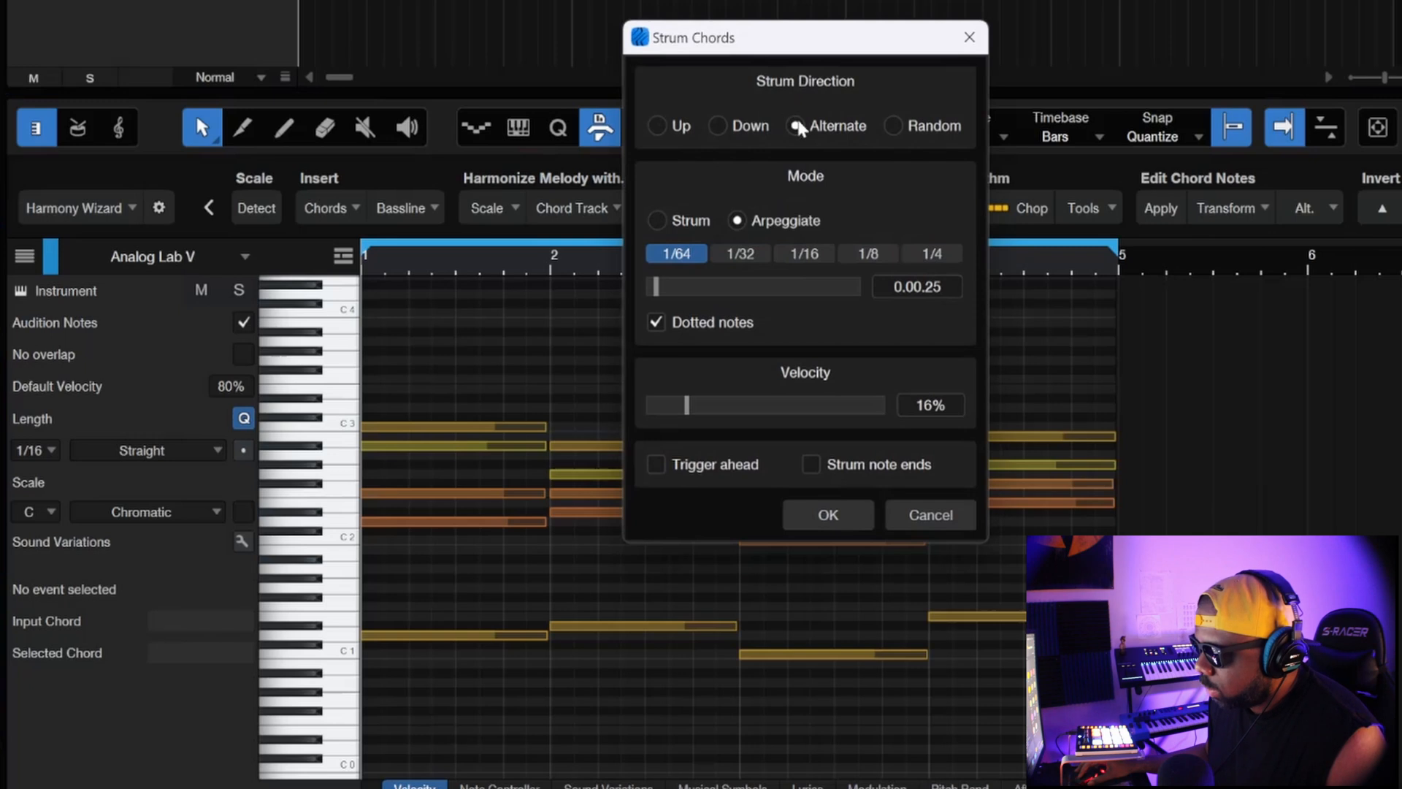
pyautogui.click(657, 220)
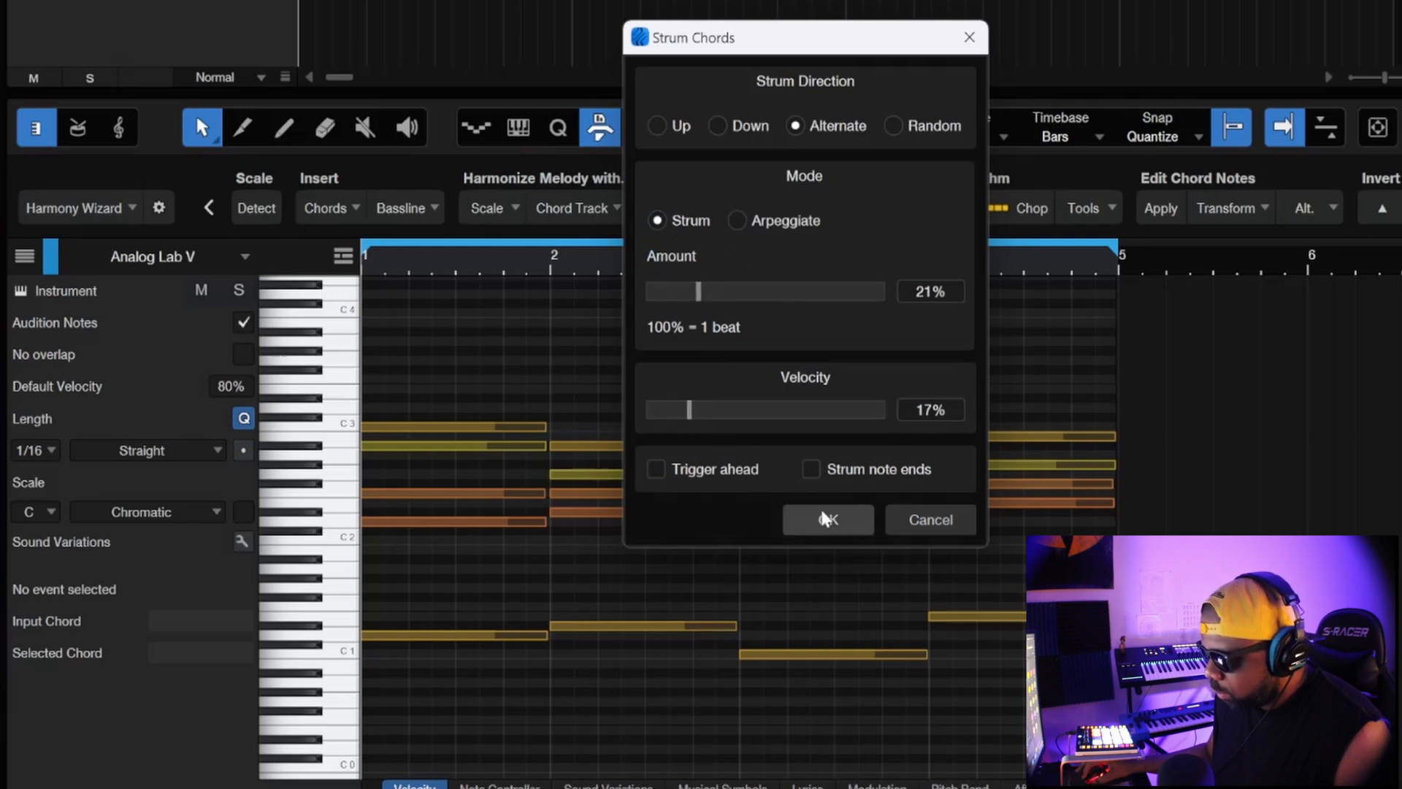
pyautogui.click(847, 522)
pyautogui.press('space')
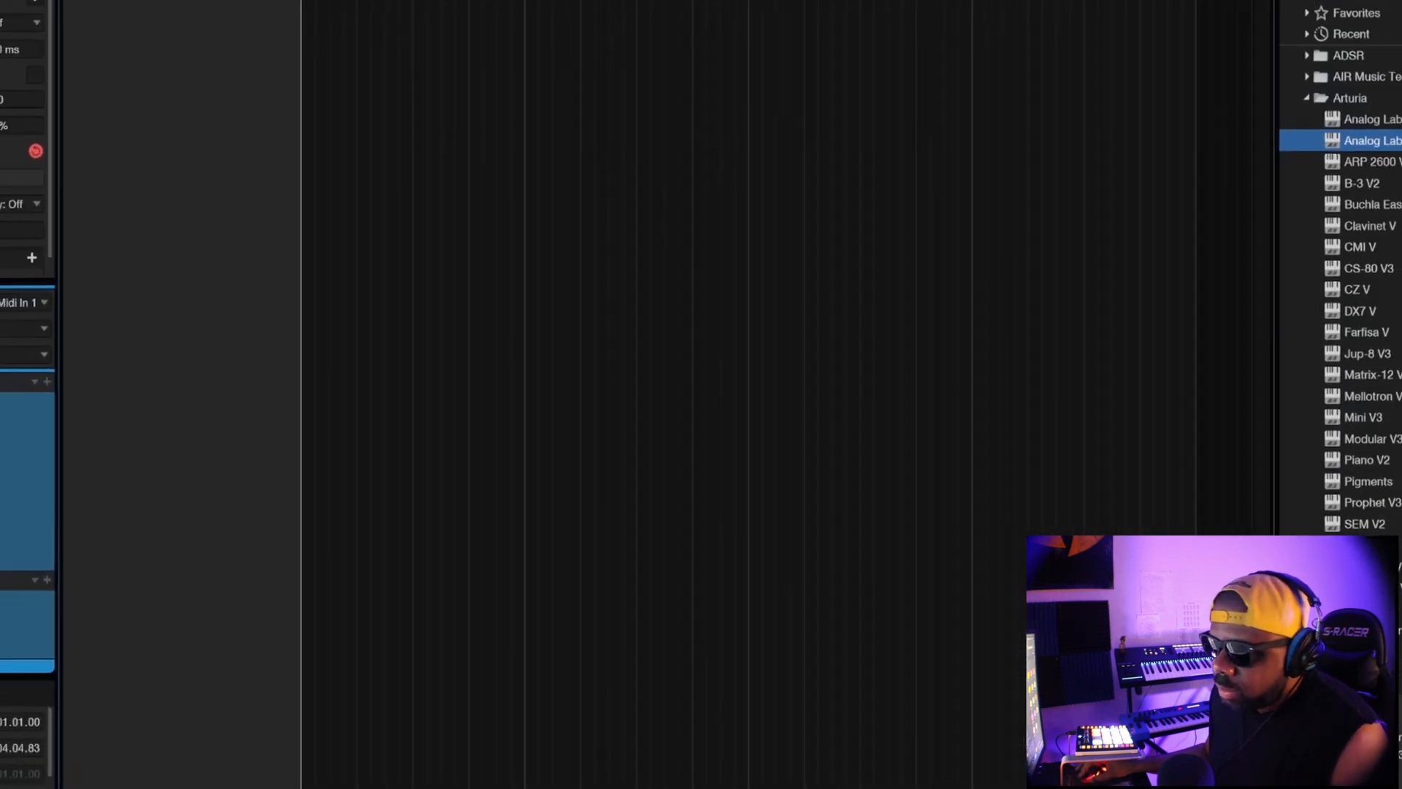
# Load the Evolving Bell preset in Analog Lab V, audition it with the chords, and close the instrument window.
pyautogui.click(286, 103)
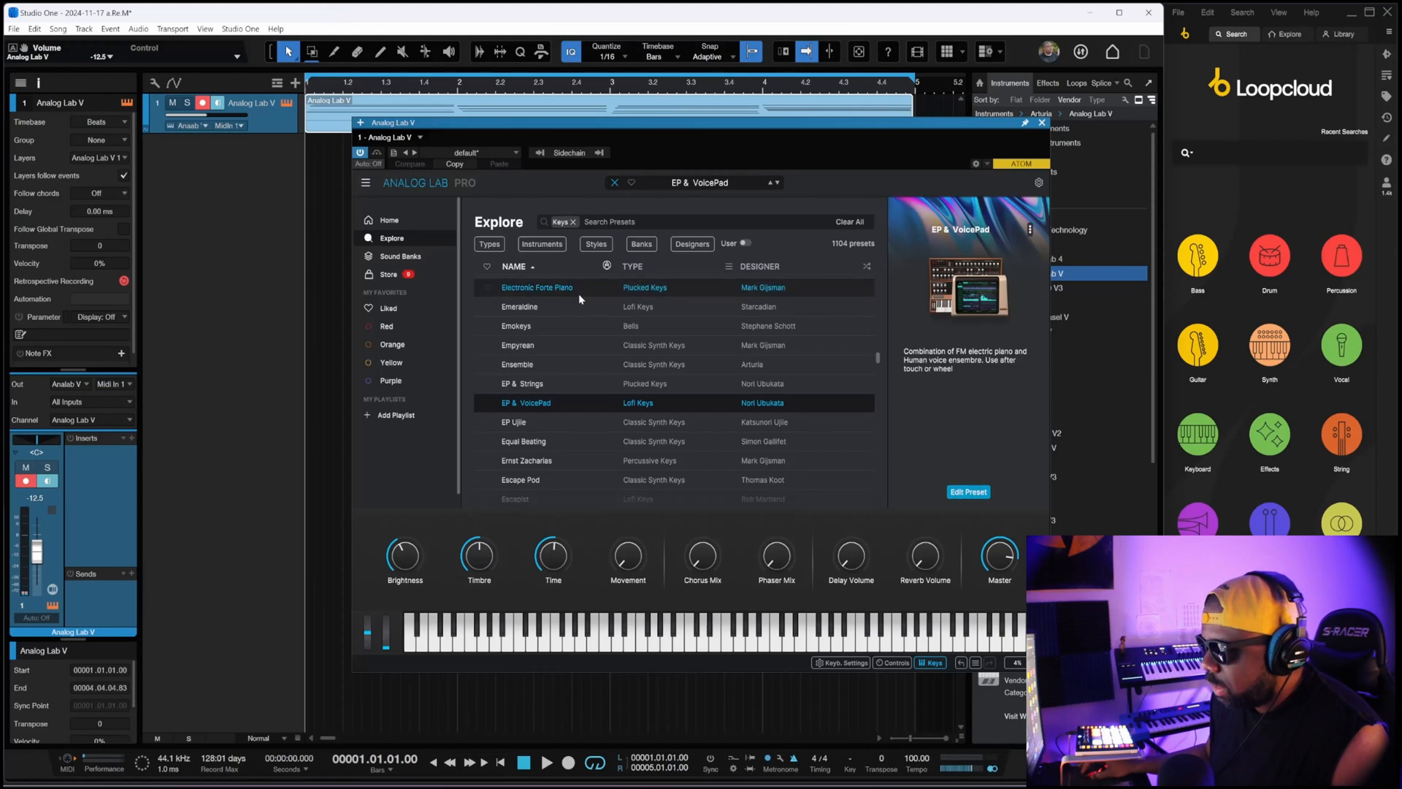
pyautogui.click(521, 423)
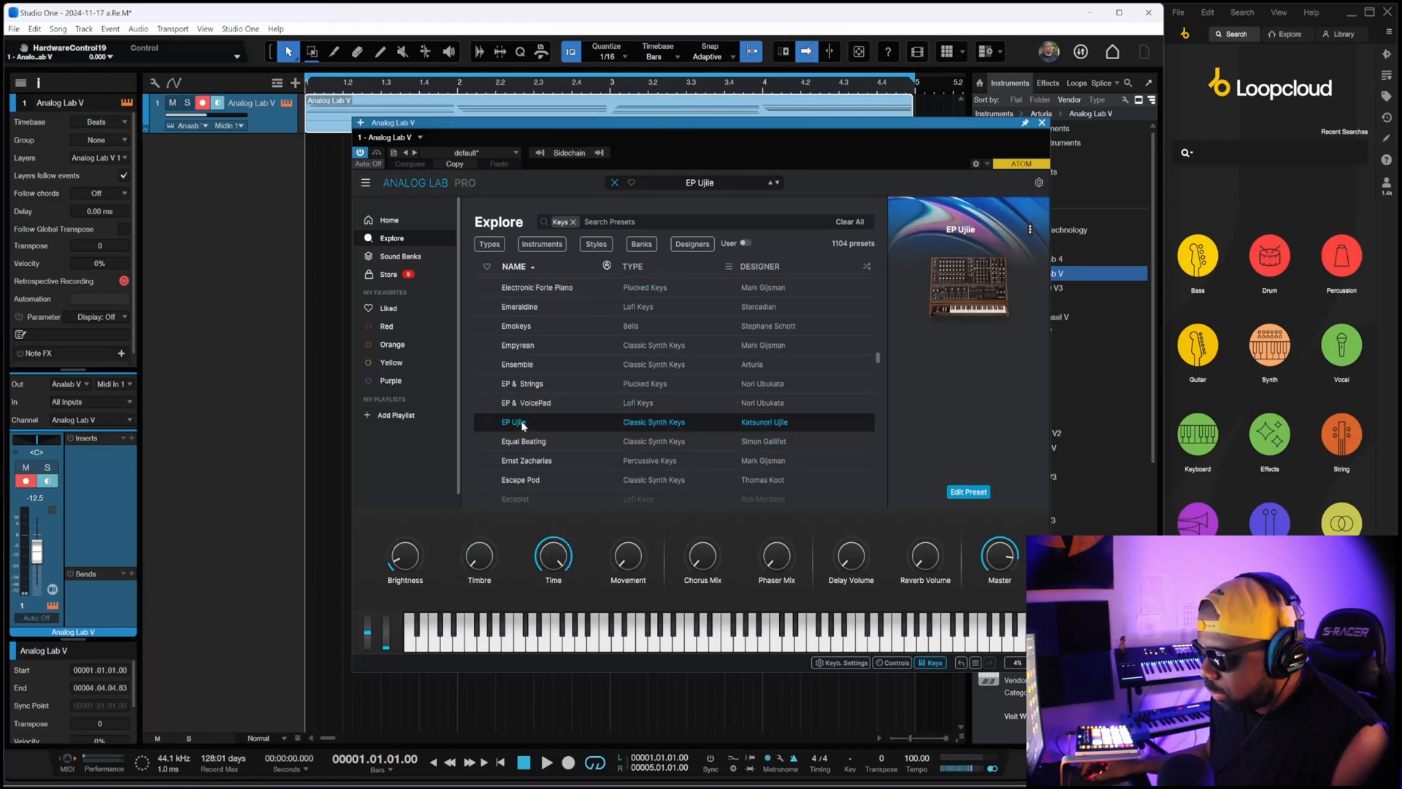
pyautogui.press('space')
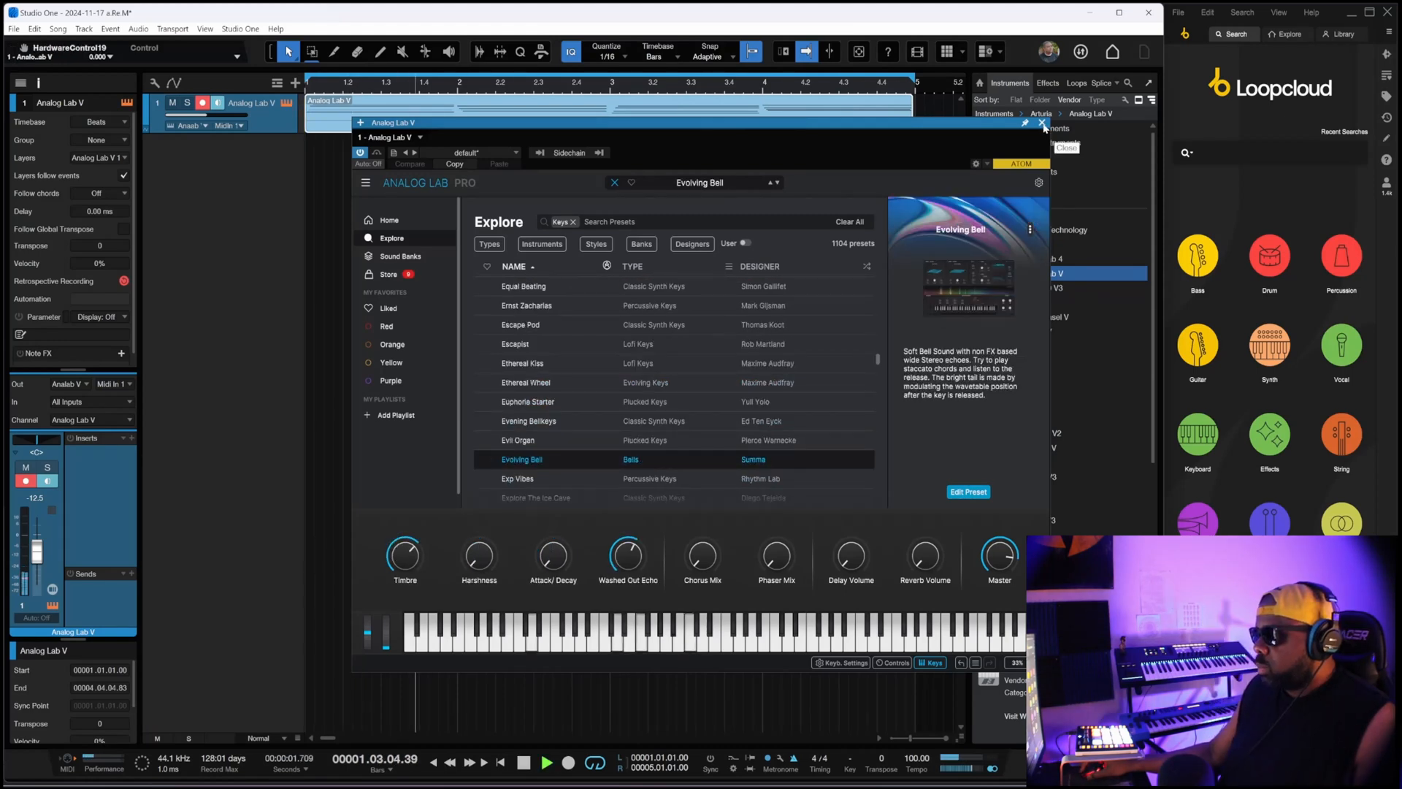
pyautogui.click(1043, 124)
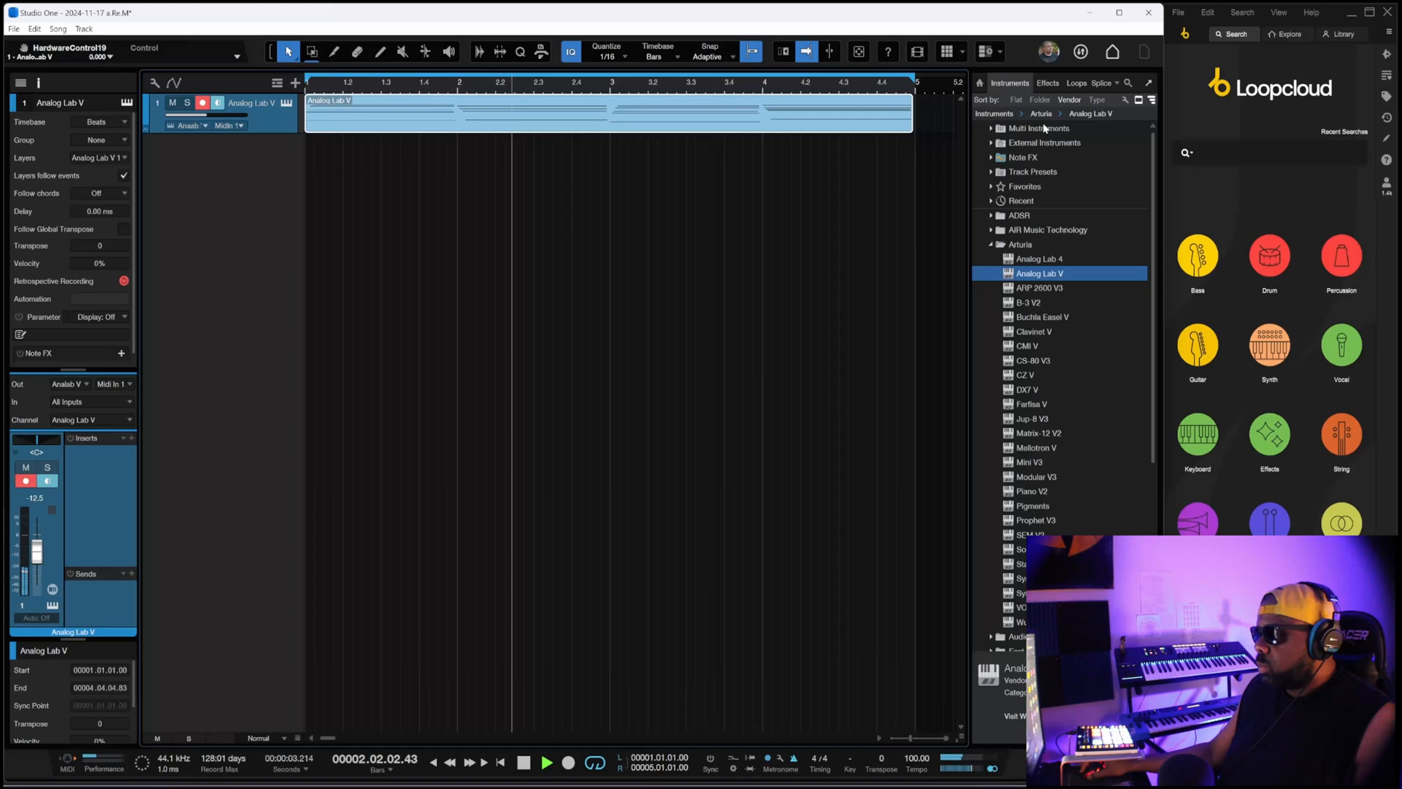
# Transpose all notes of the Analog Lab V part up one octave, play them back, and close the note editor.
pyautogui.doubleClick(751, 130)
pyautogui.press('space')
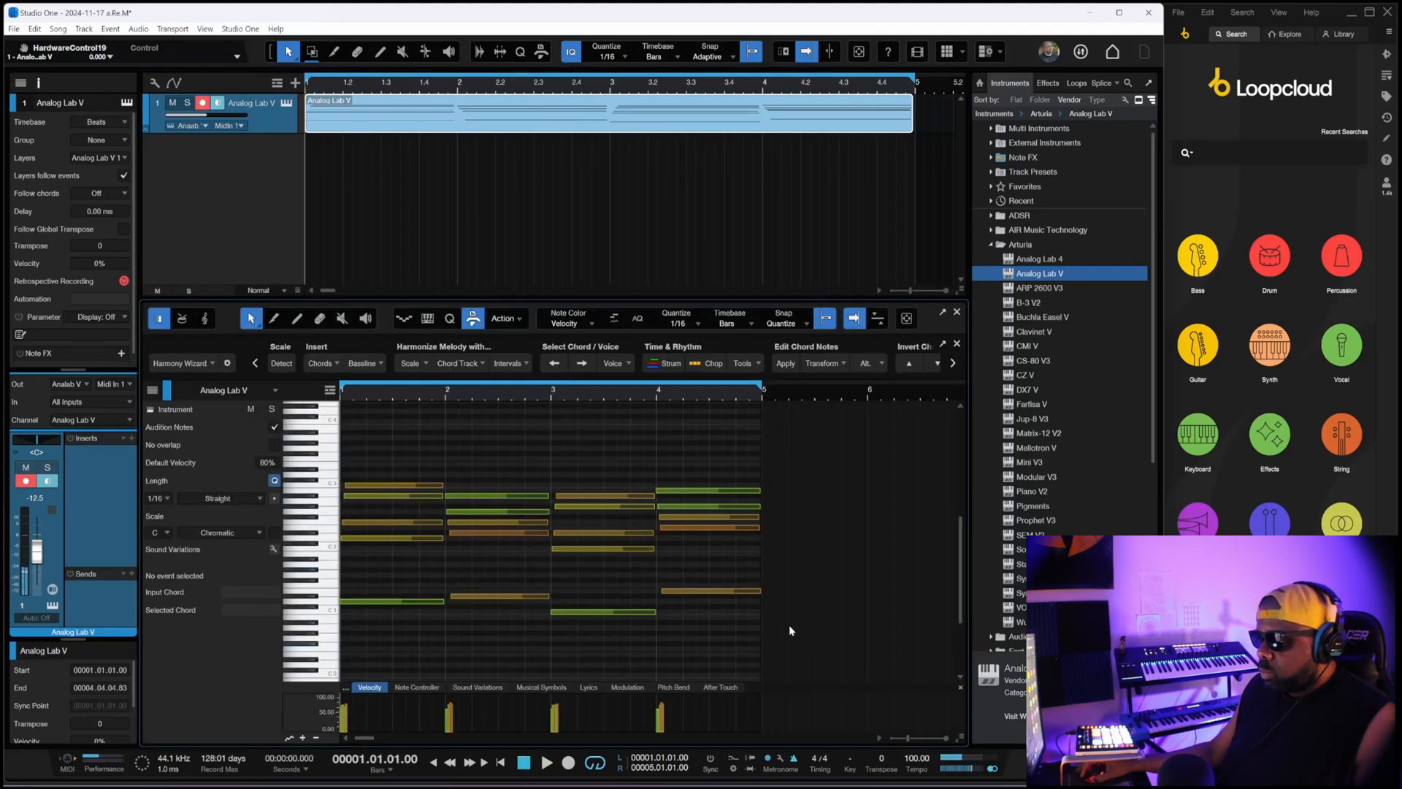
pyautogui.moveTo(595, 636); pyautogui.dragTo(345, 462)
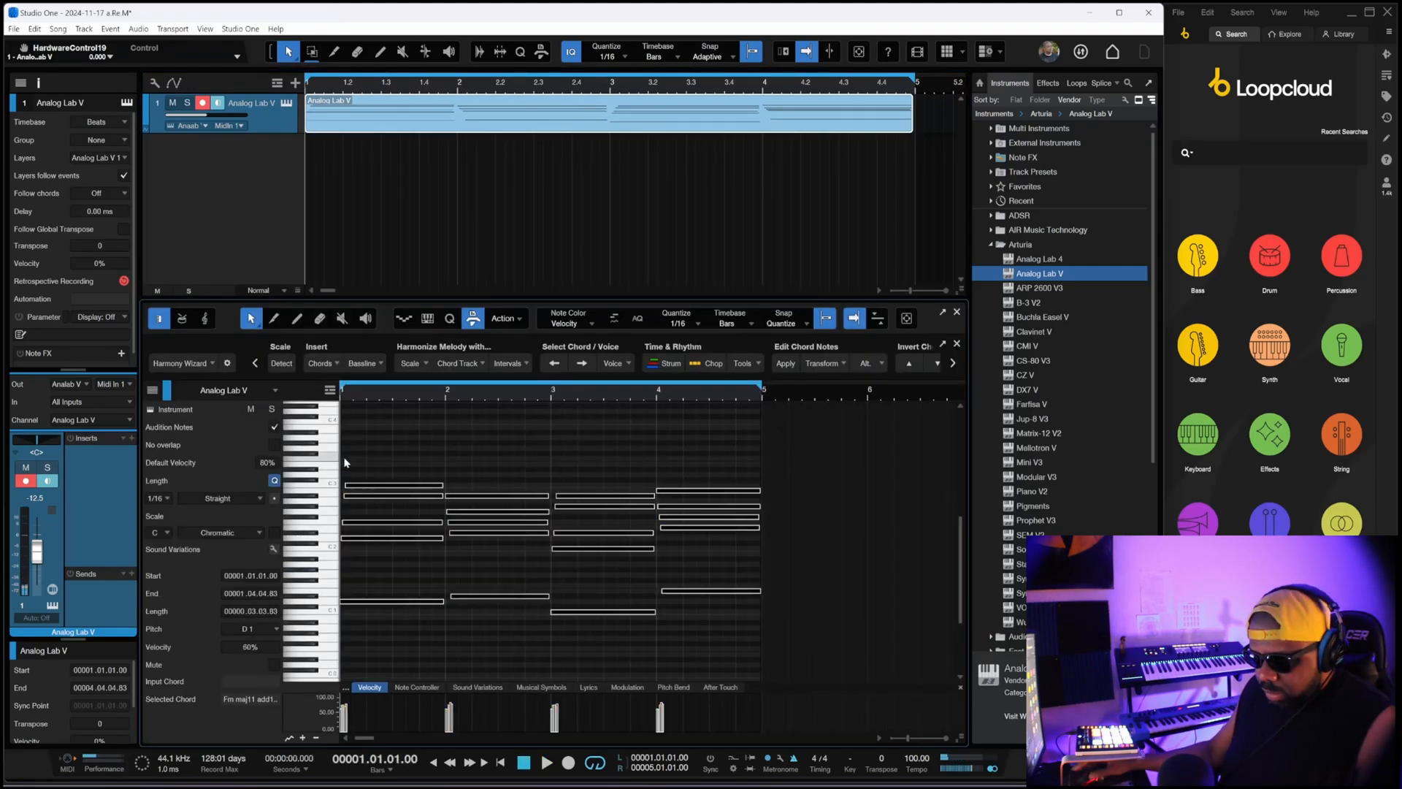
pyautogui.hotkey('shift', 'Up')
pyautogui.press('space')
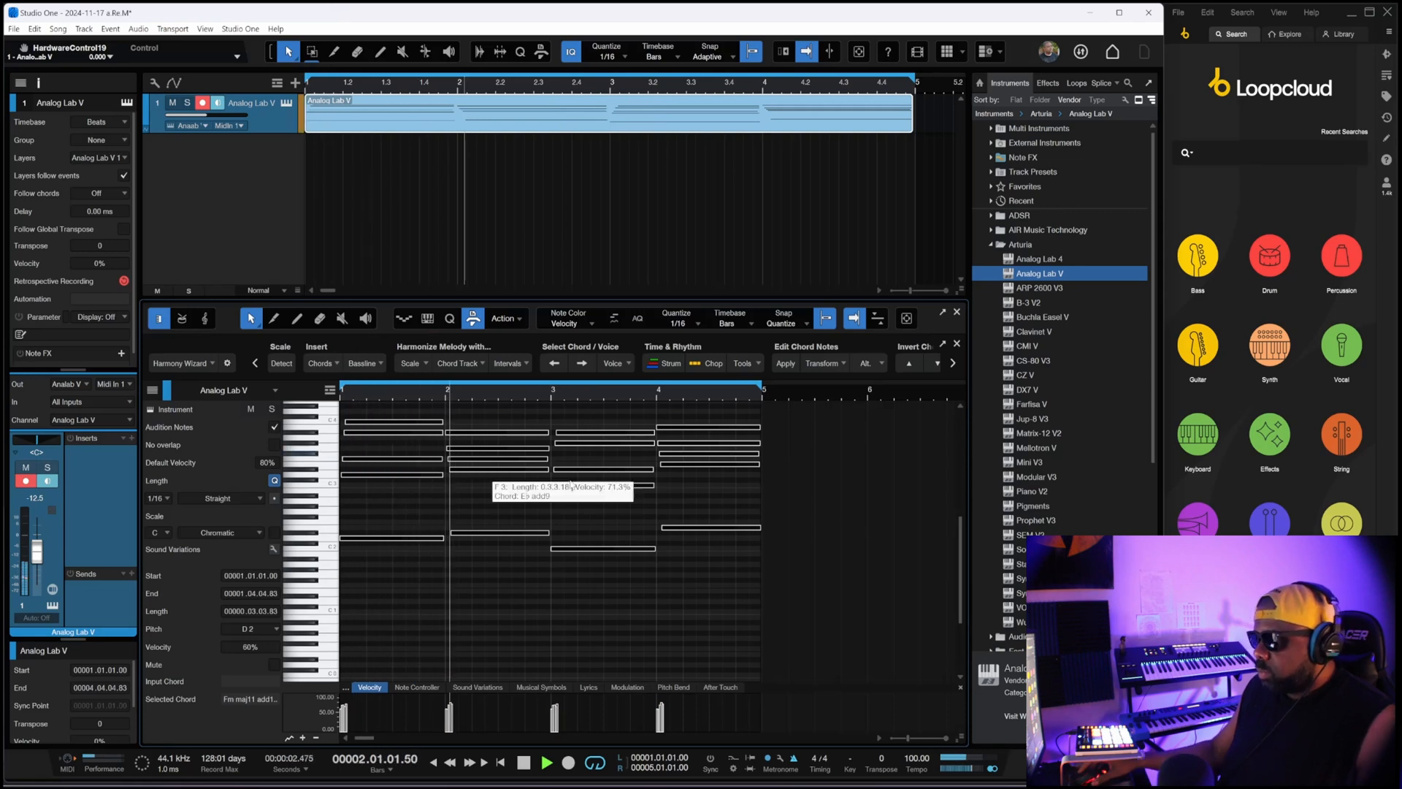
pyautogui.click(957, 312)
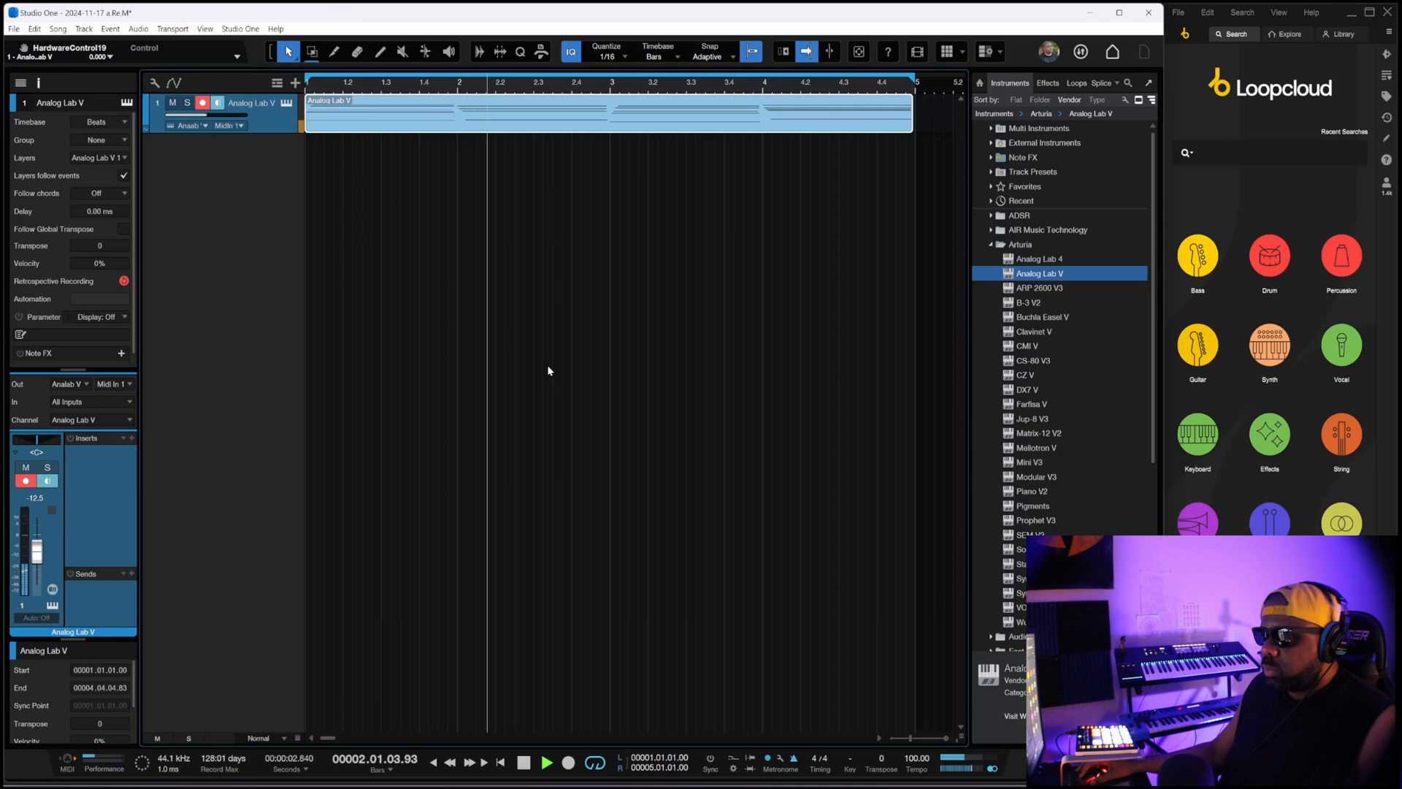
# Rename the Analog Lab V track as Chords and add the Movement effect to its inserts.
pyautogui.press('space')
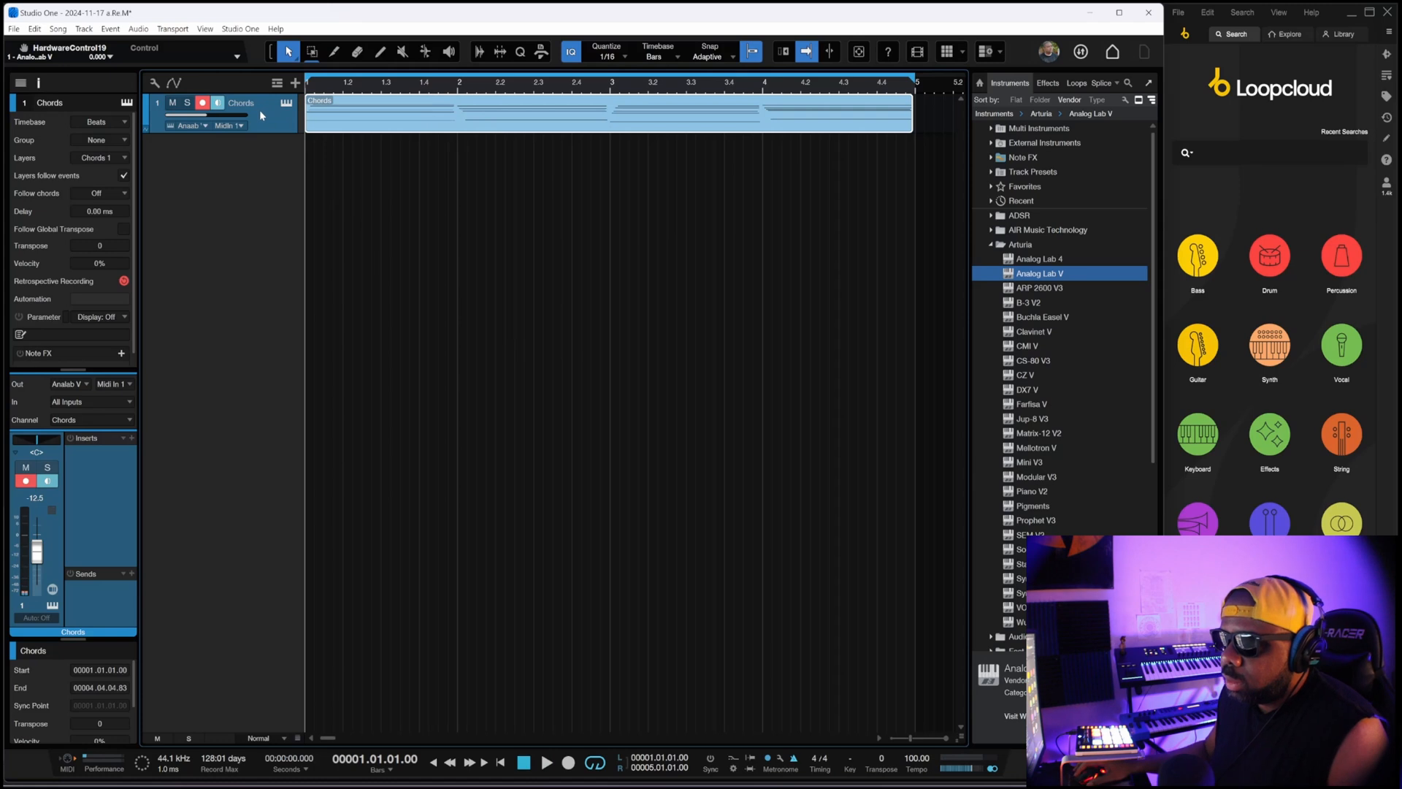
pyautogui.click(133, 440)
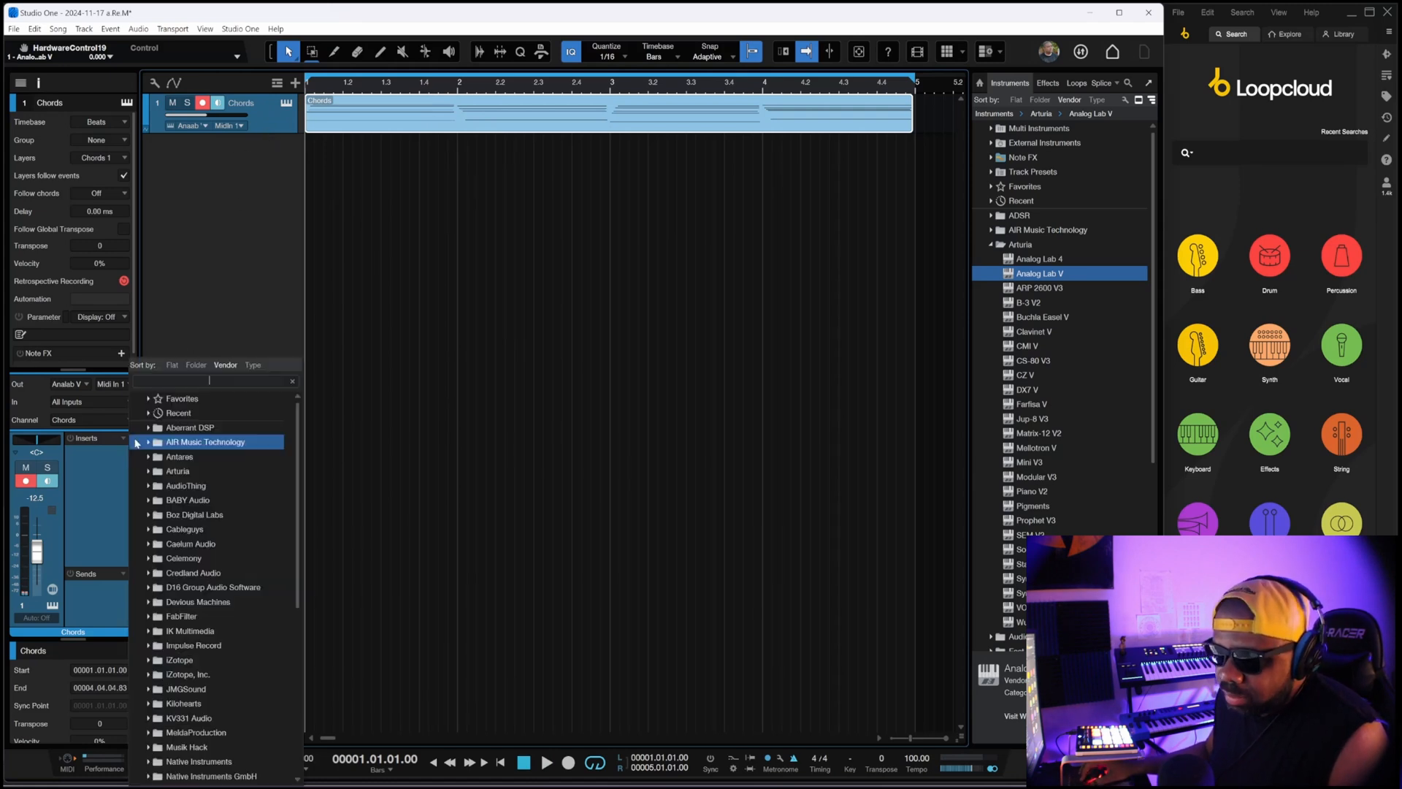
pyautogui.write('move')
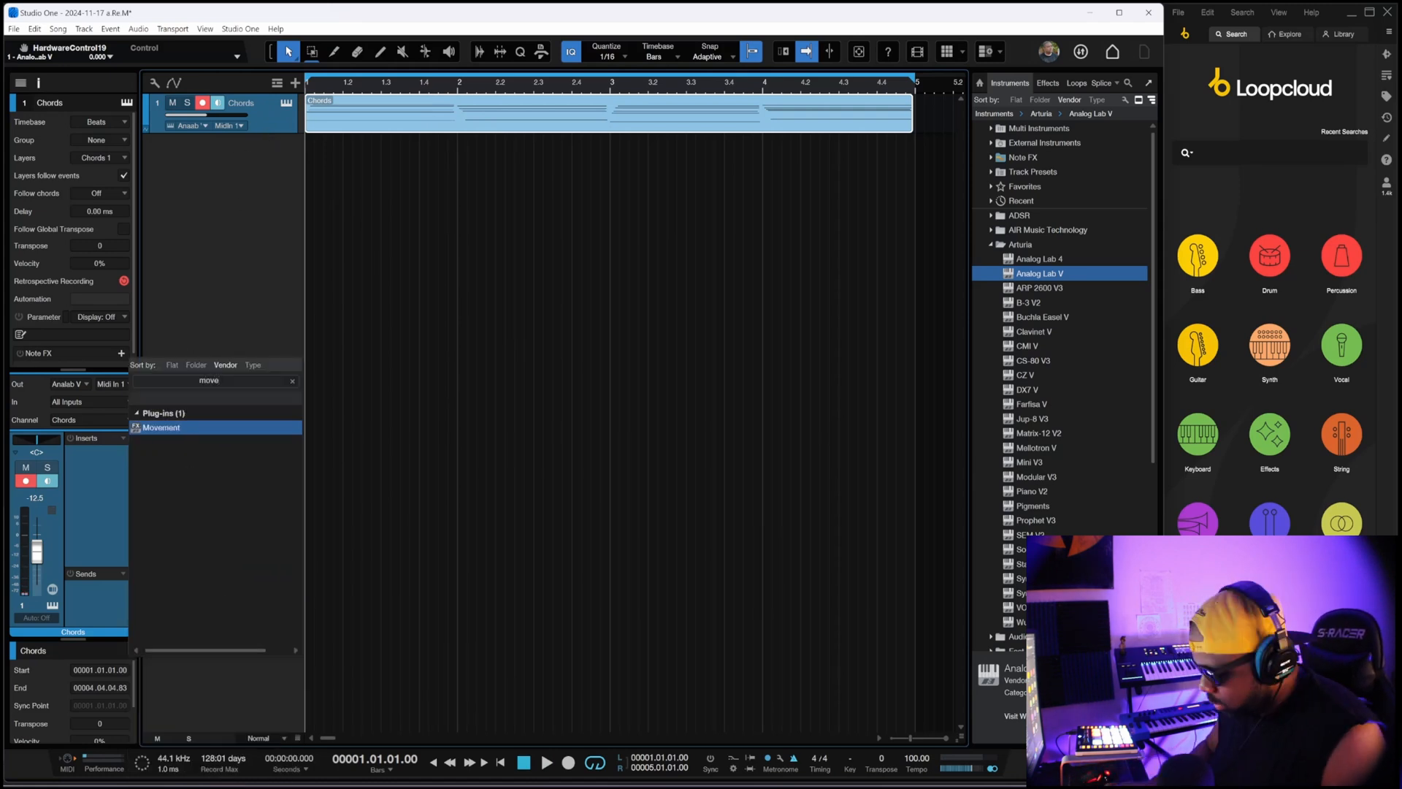
pyautogui.press('Return')
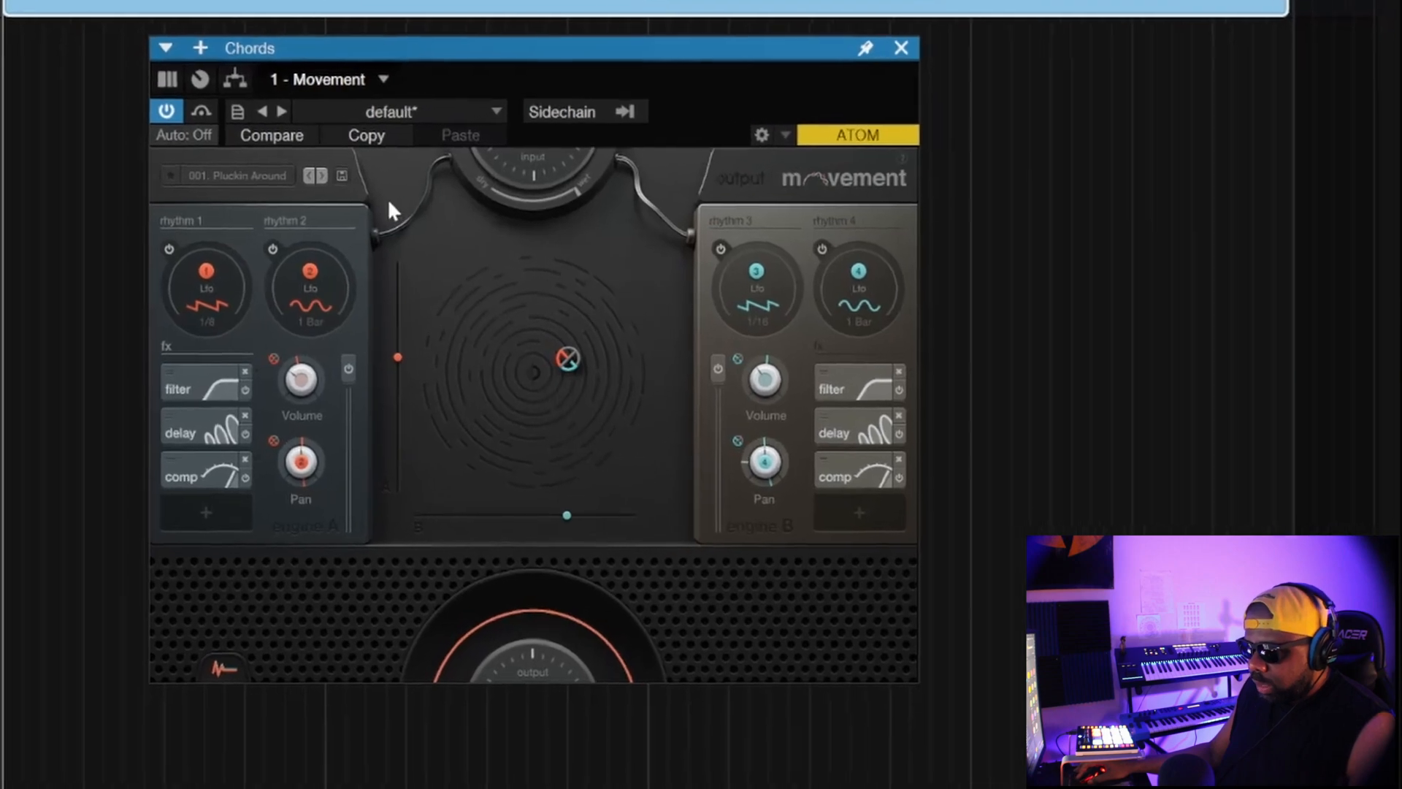
# Audition Movement presets during playback, loading 010. Saw Pumper followed by 011. Swampy March.
pyautogui.click(267, 177)
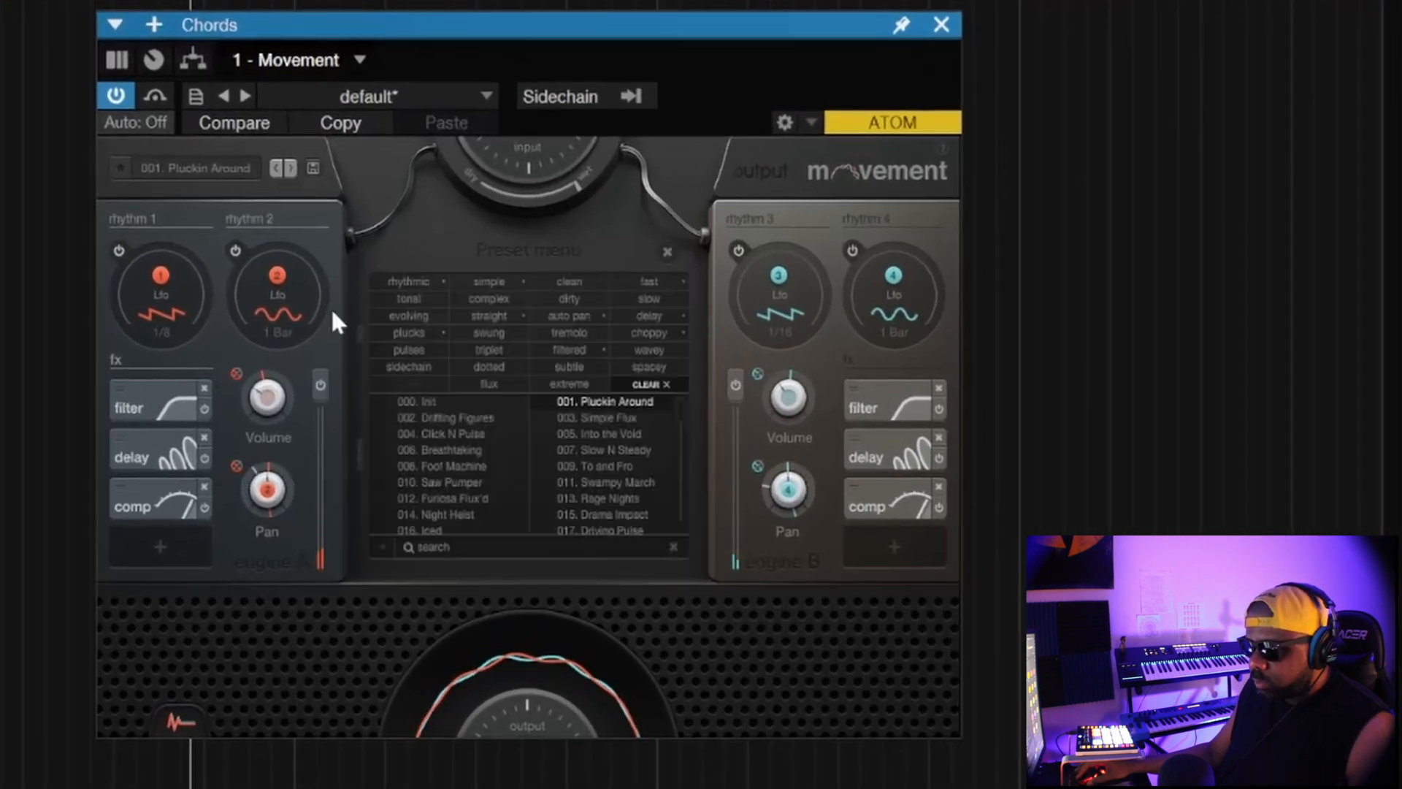
pyautogui.click(453, 480)
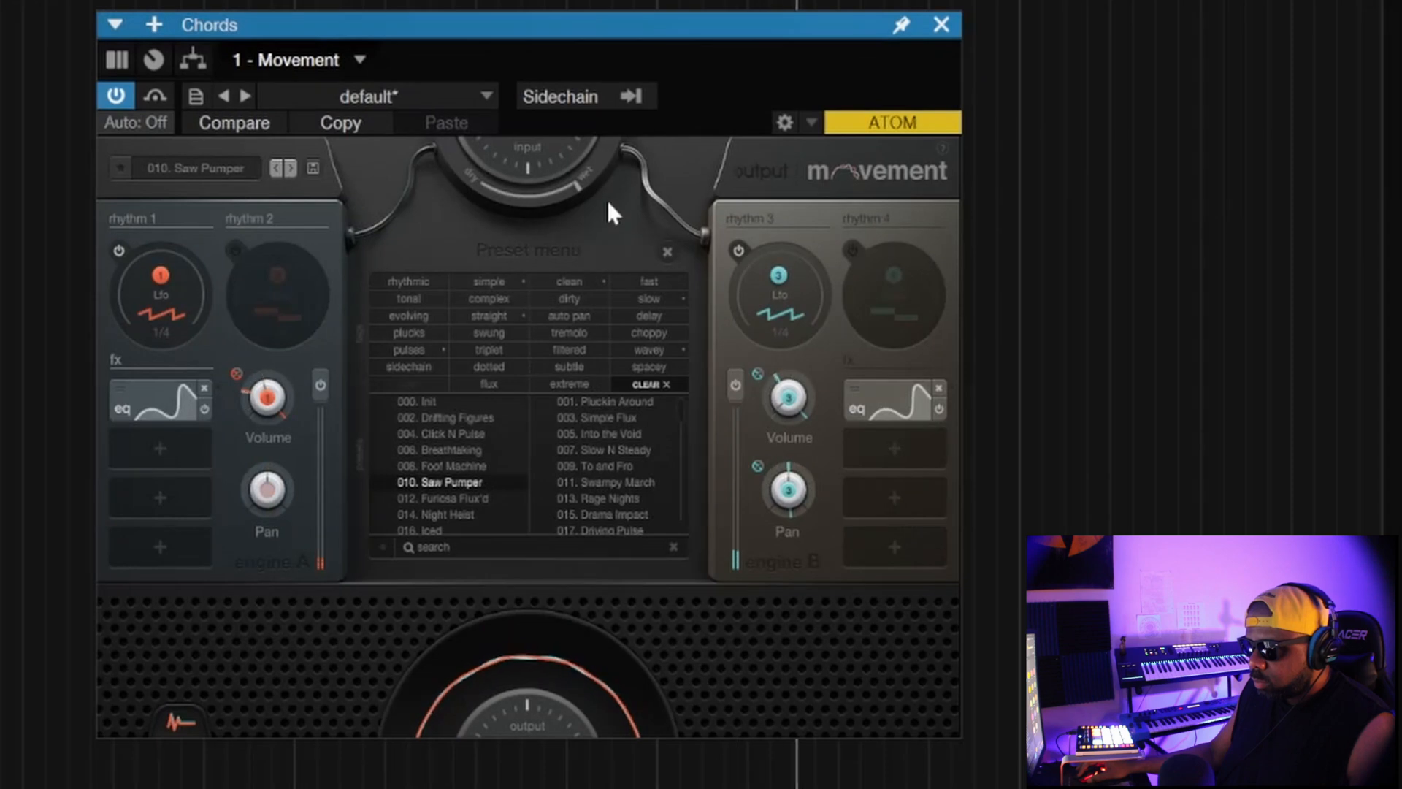
pyautogui.click(289, 168)
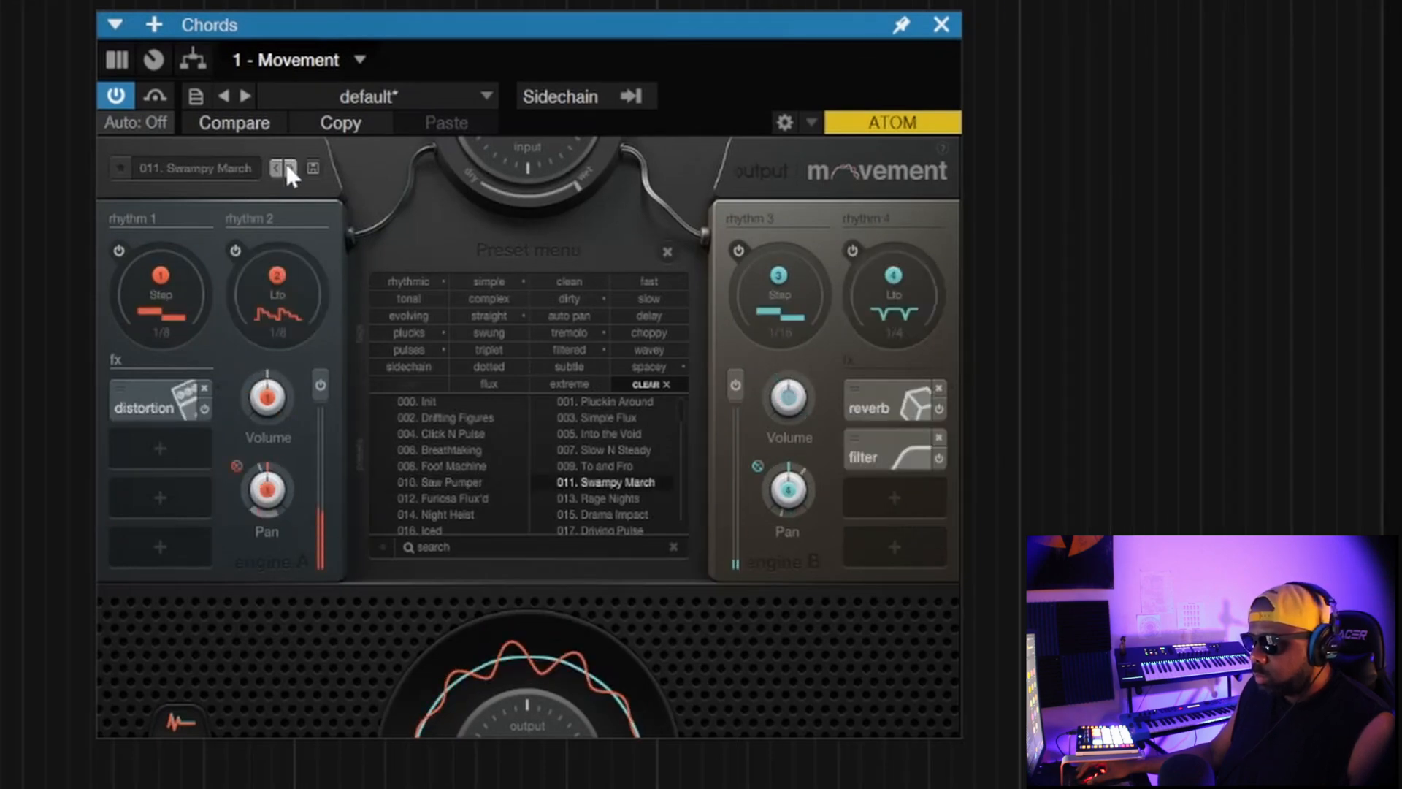
# Load Movement's 012. Furiosa Flux'd preset, reduce its dry/wet mix to about halfway, and close the effect window.
pyautogui.click(290, 168)
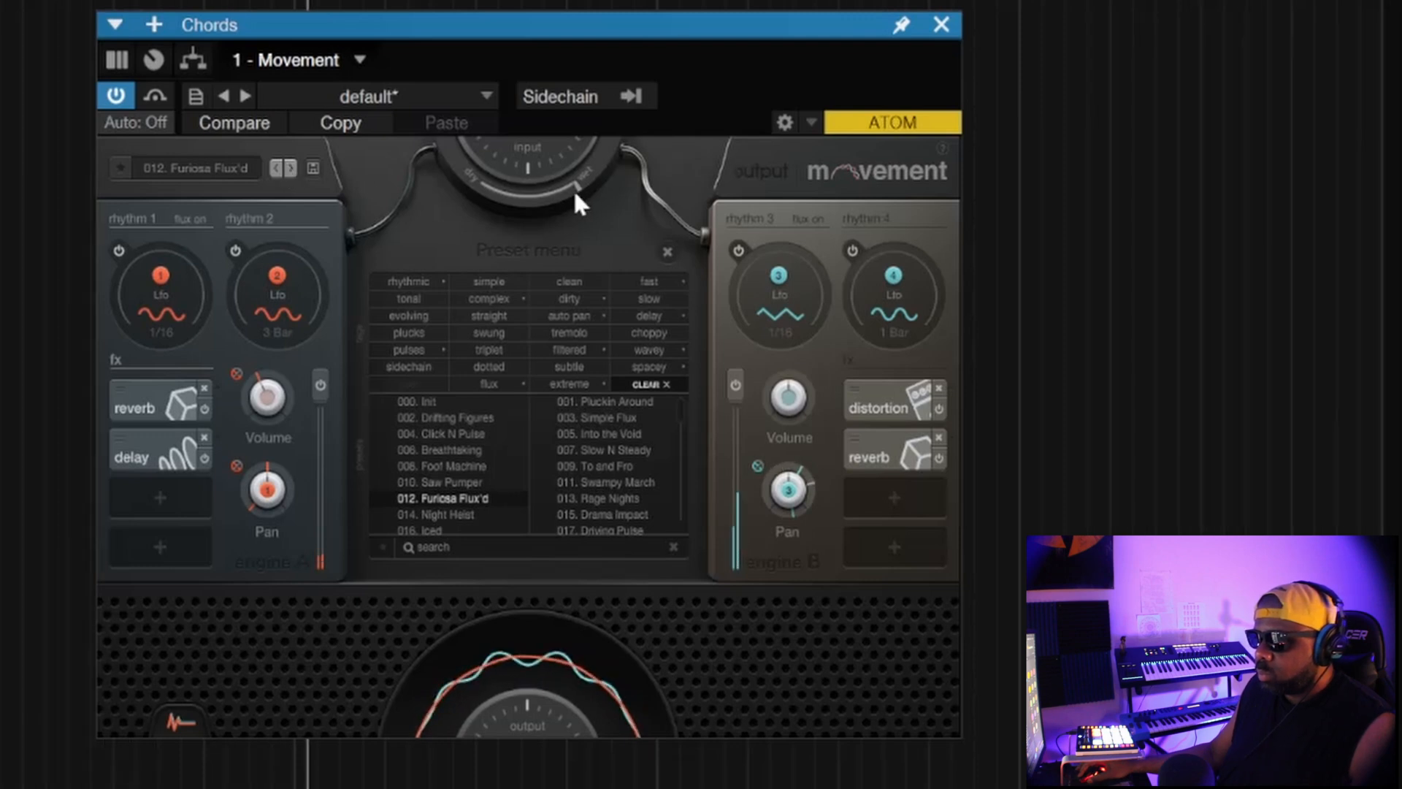
pyautogui.moveTo(576, 197)
pyautogui.mouseDown()
pyautogui.moveTo(483, 217)
pyautogui.moveTo(473, 205)
pyautogui.mouseUp()
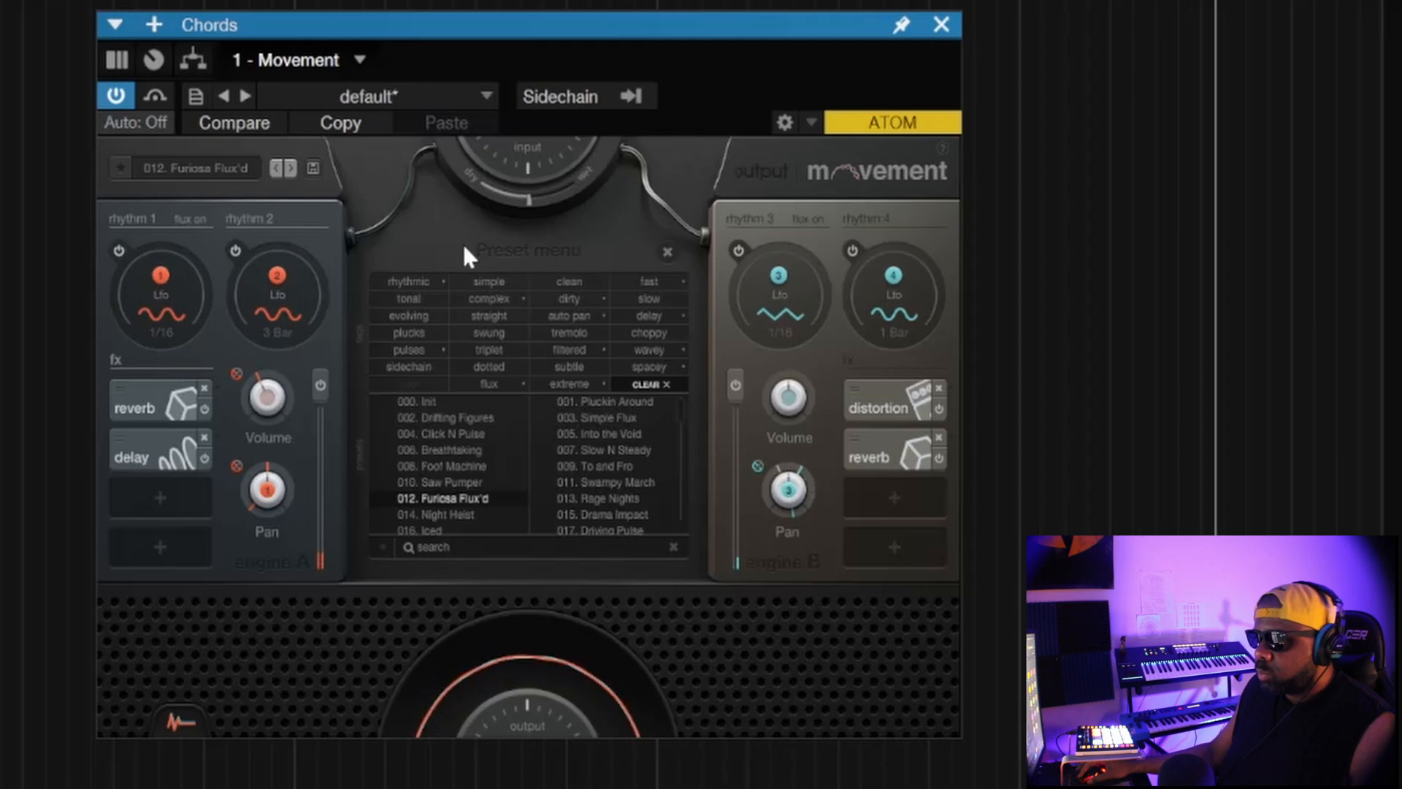
pyautogui.click(942, 28)
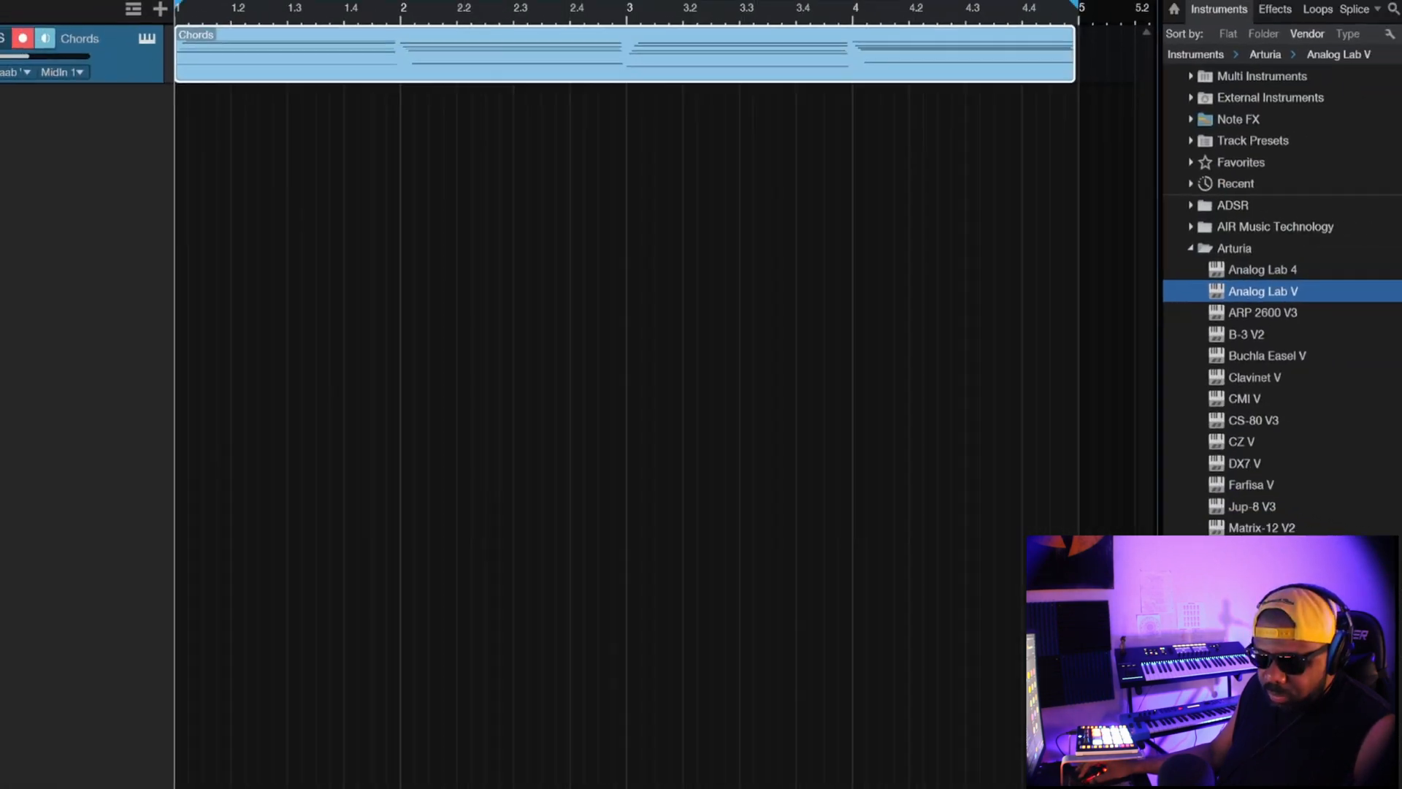
# Add the Infiltrator effect to the Chords track's inserts and set its master mix to 20%.
pyautogui.click(101, 453)
pyautogui.write('inf')
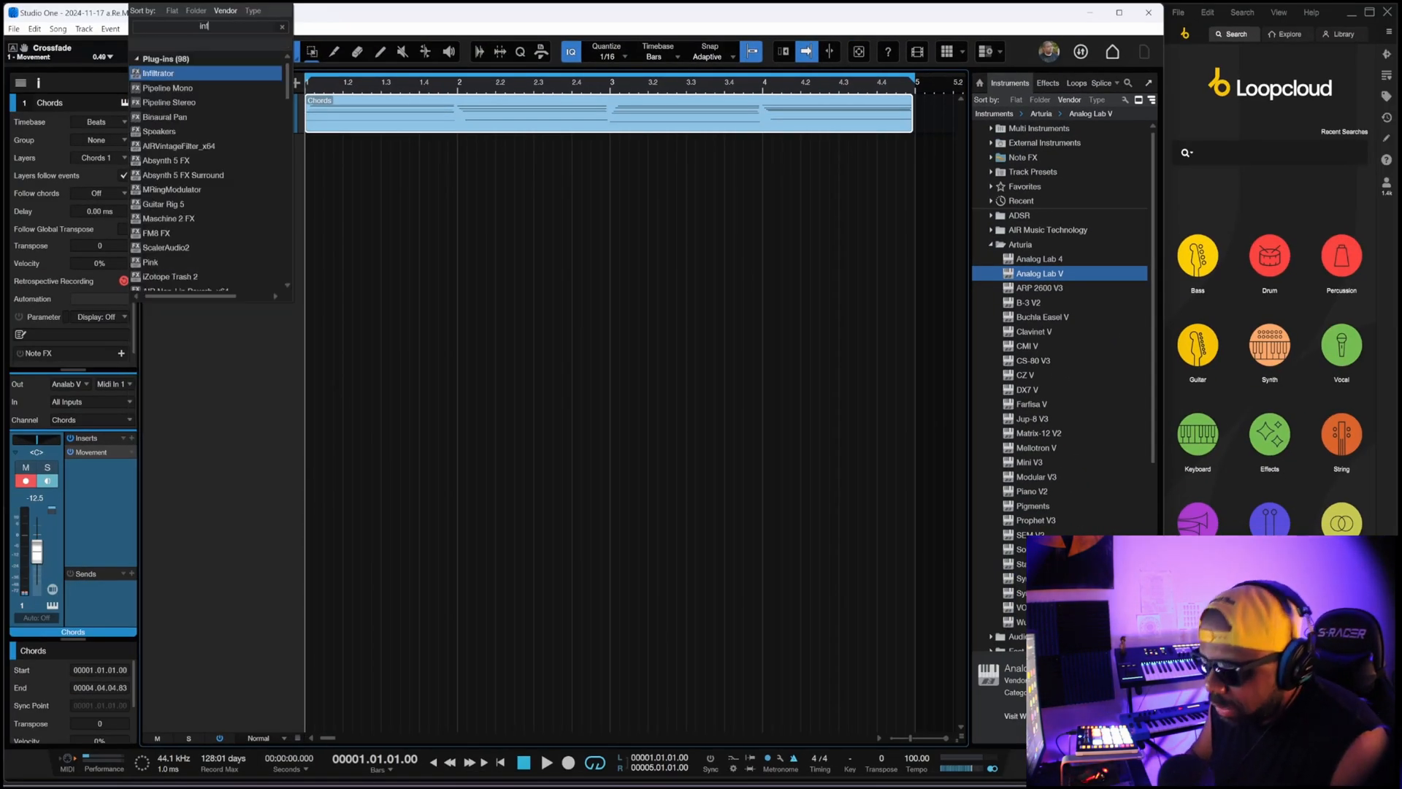
pyautogui.press('Return')
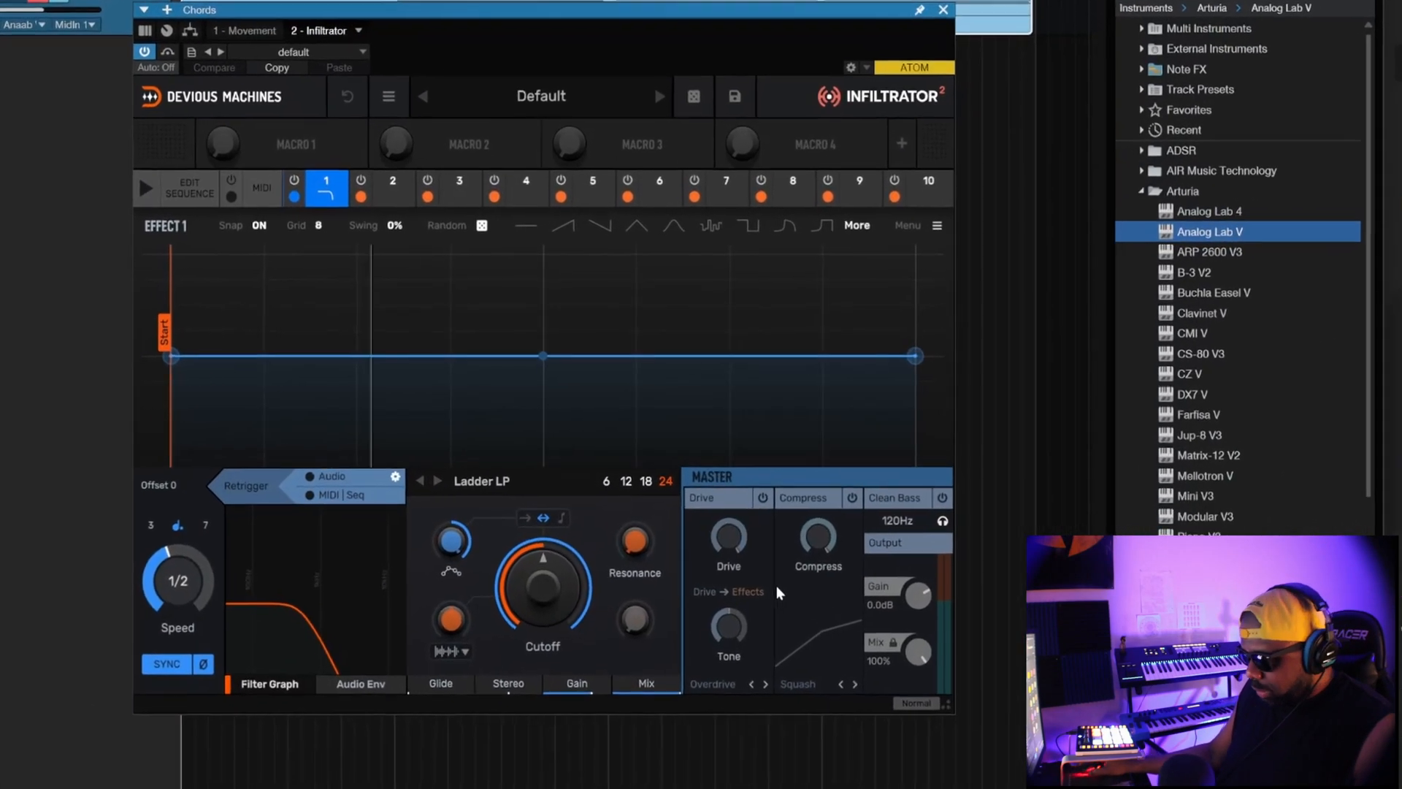
pyautogui.moveTo(959, 688); pyautogui.dragTo(959, 766)
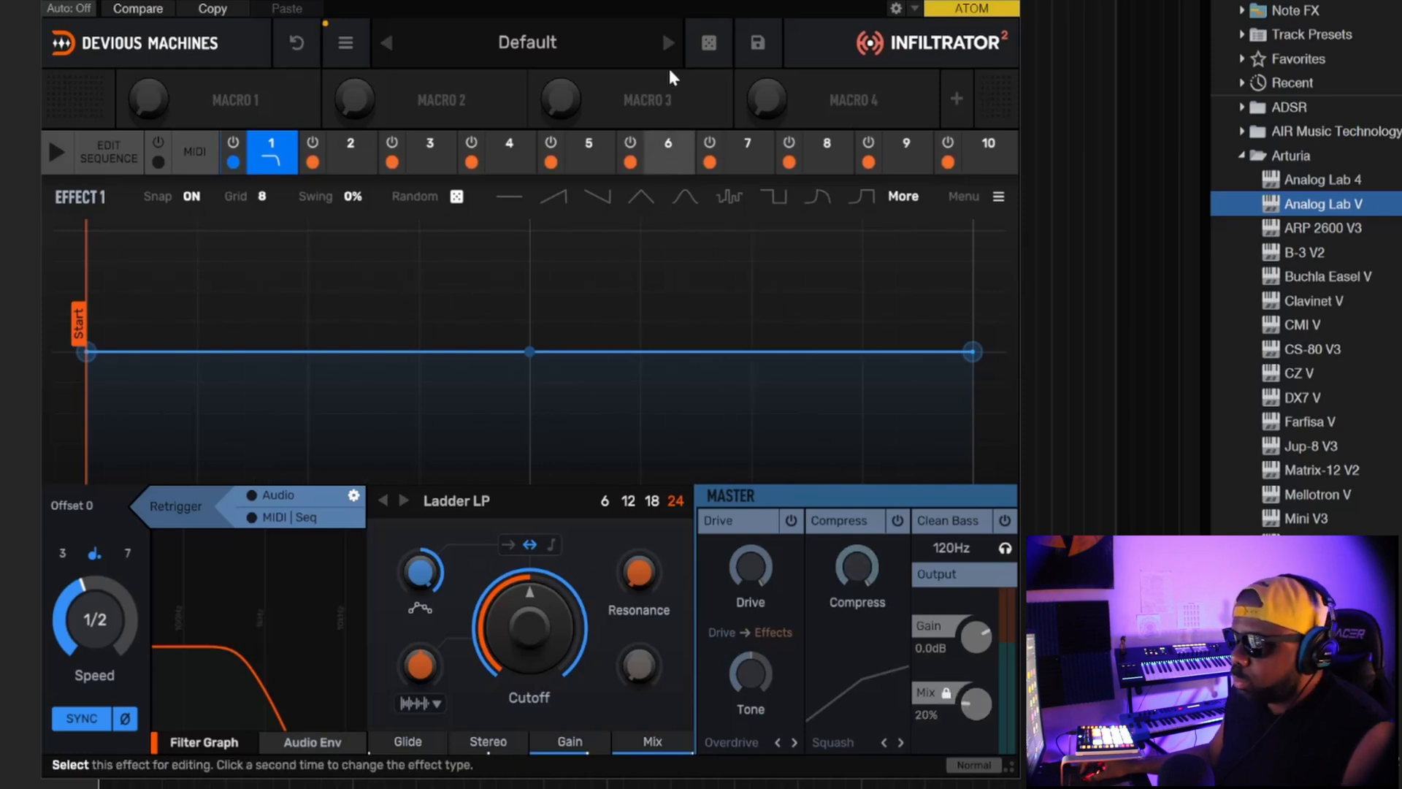
# Audition Infiltrator presets one after another during playback, from Init and After Party through Modular Ambient Music and two presets beyond it.
pyautogui.click(669, 43)
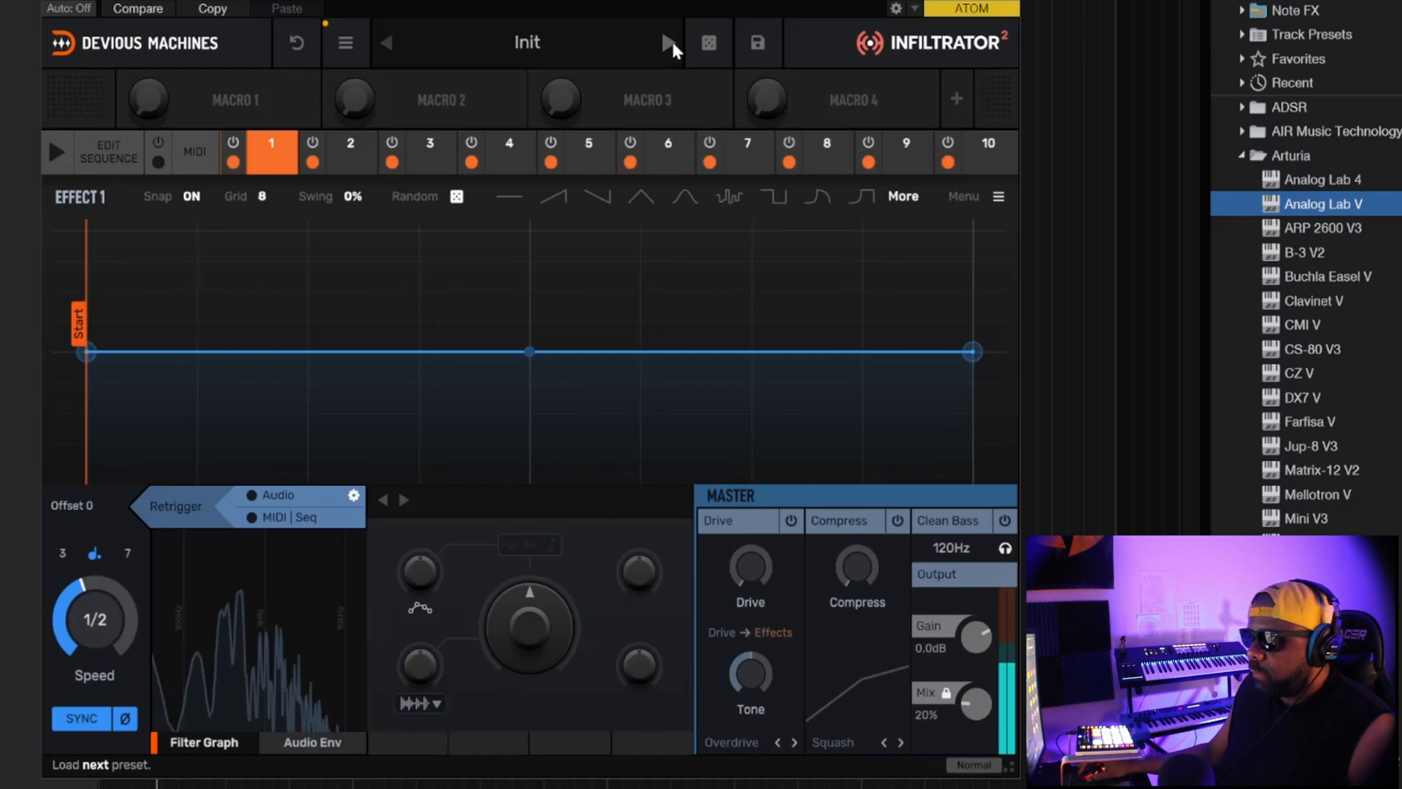
pyautogui.click(669, 43)
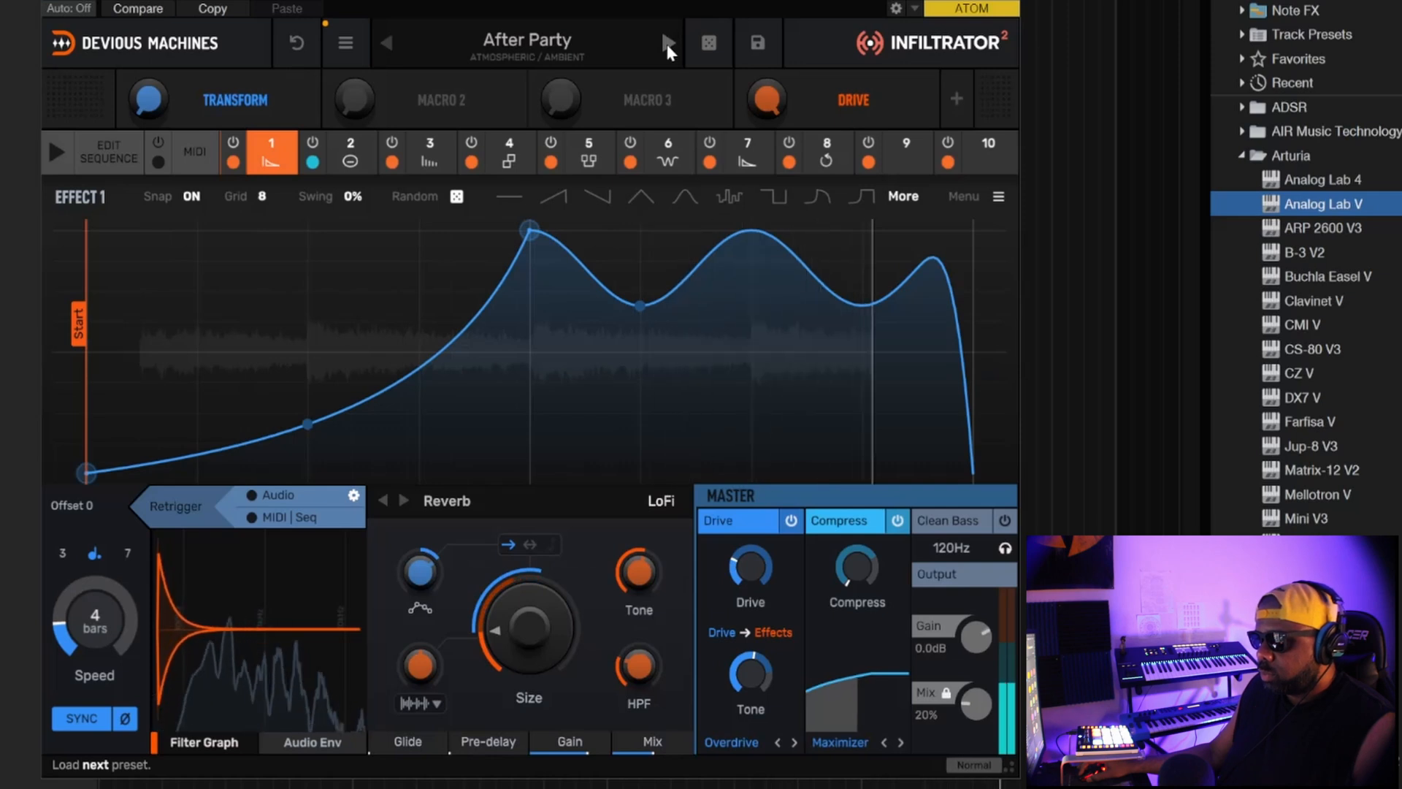
pyautogui.click(667, 47)
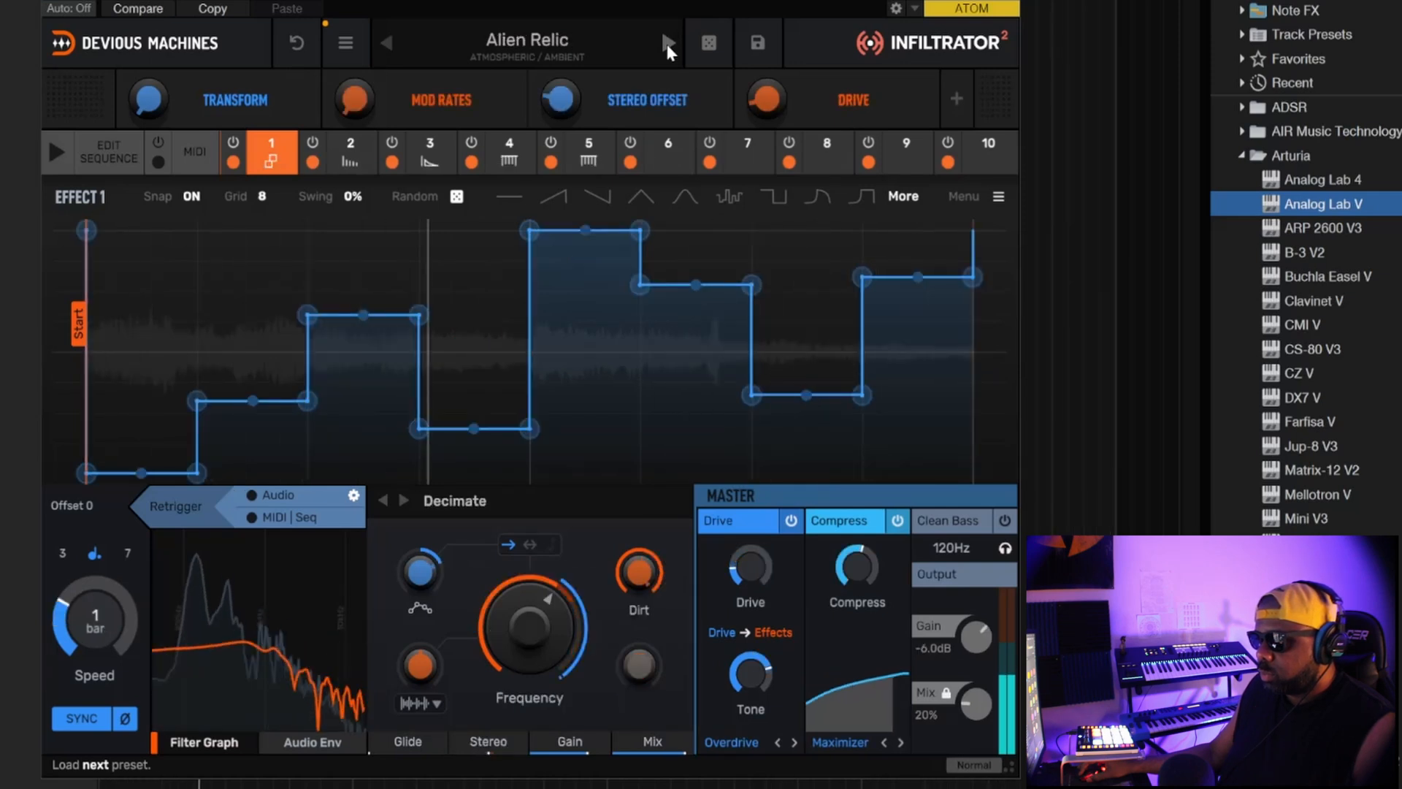
pyautogui.click(667, 46)
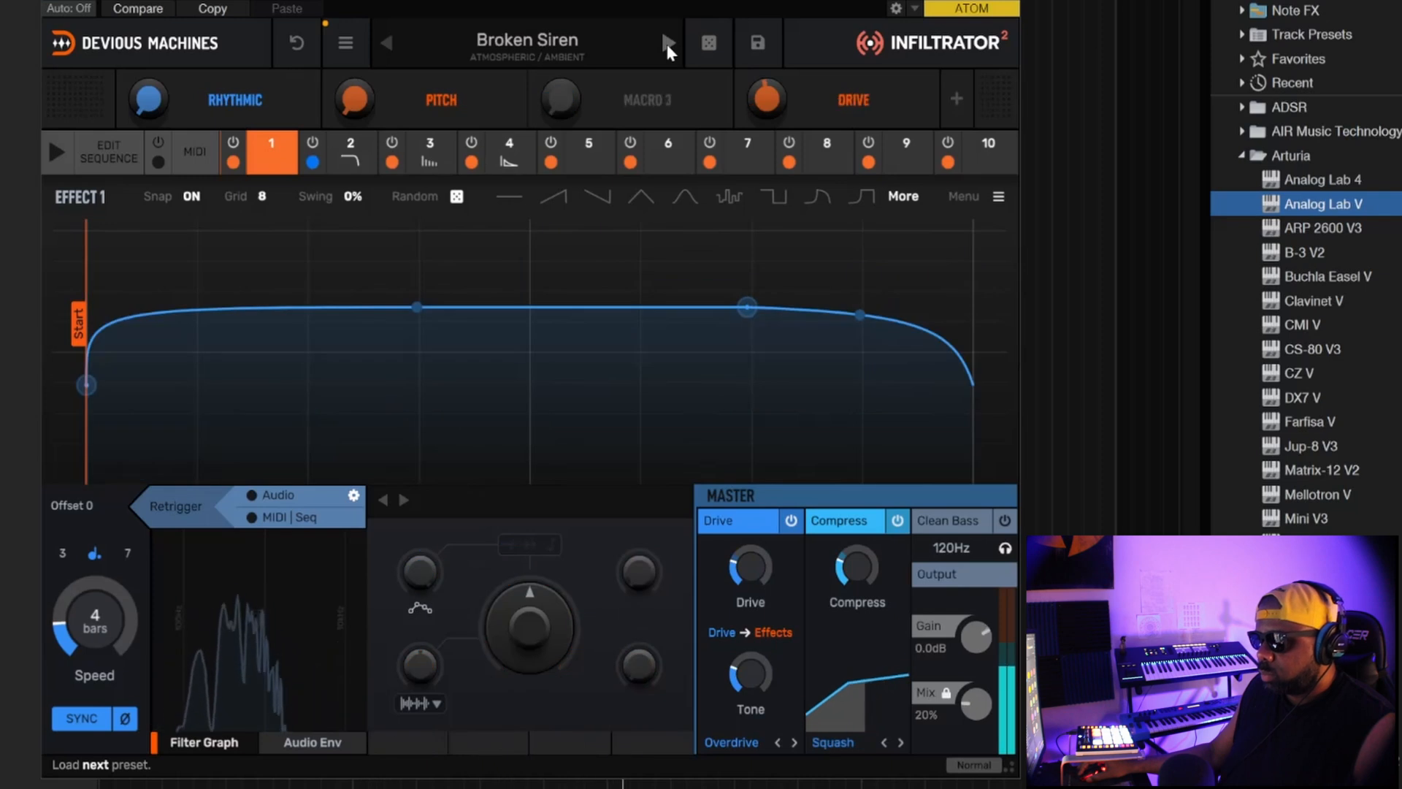
pyautogui.click(667, 46)
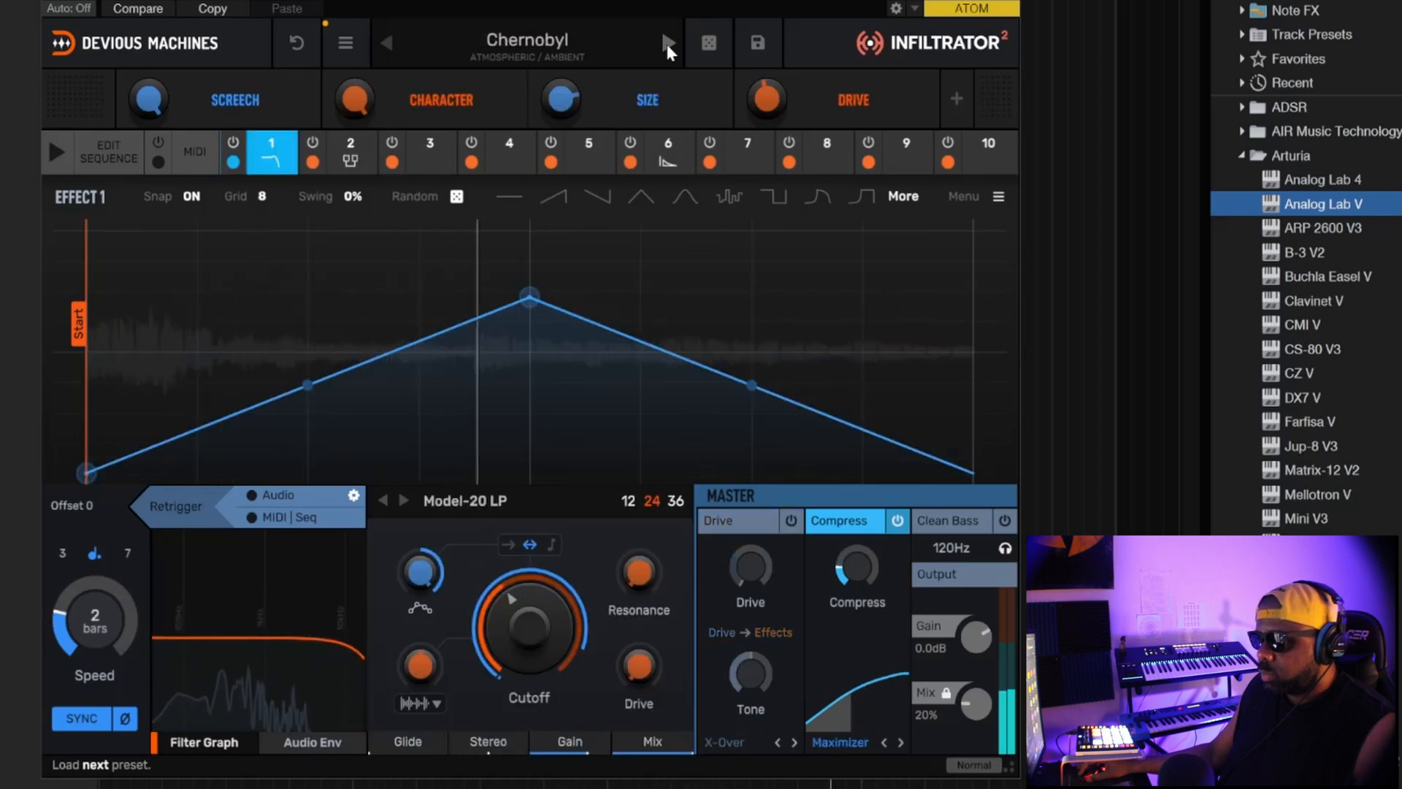
pyautogui.click(667, 46)
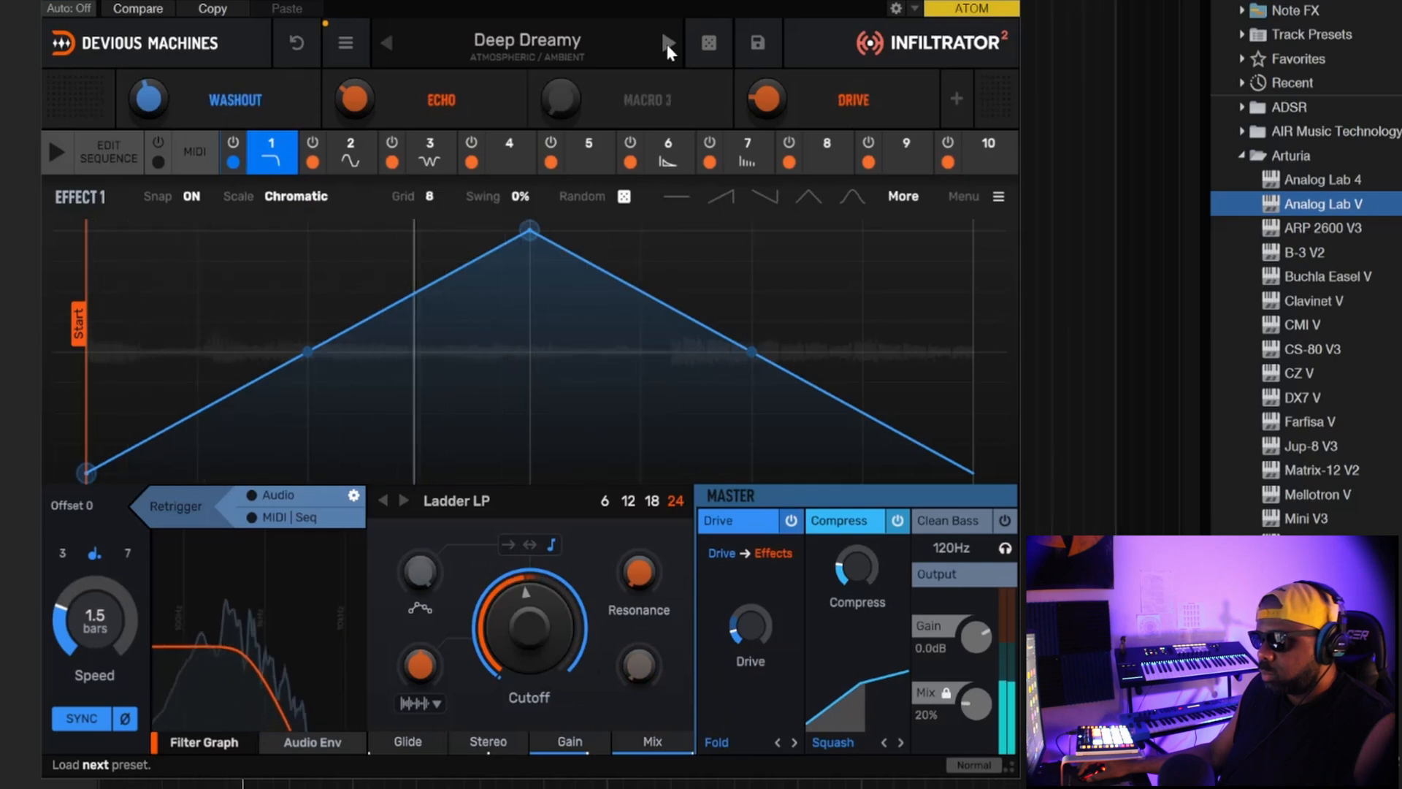
pyautogui.click(667, 45)
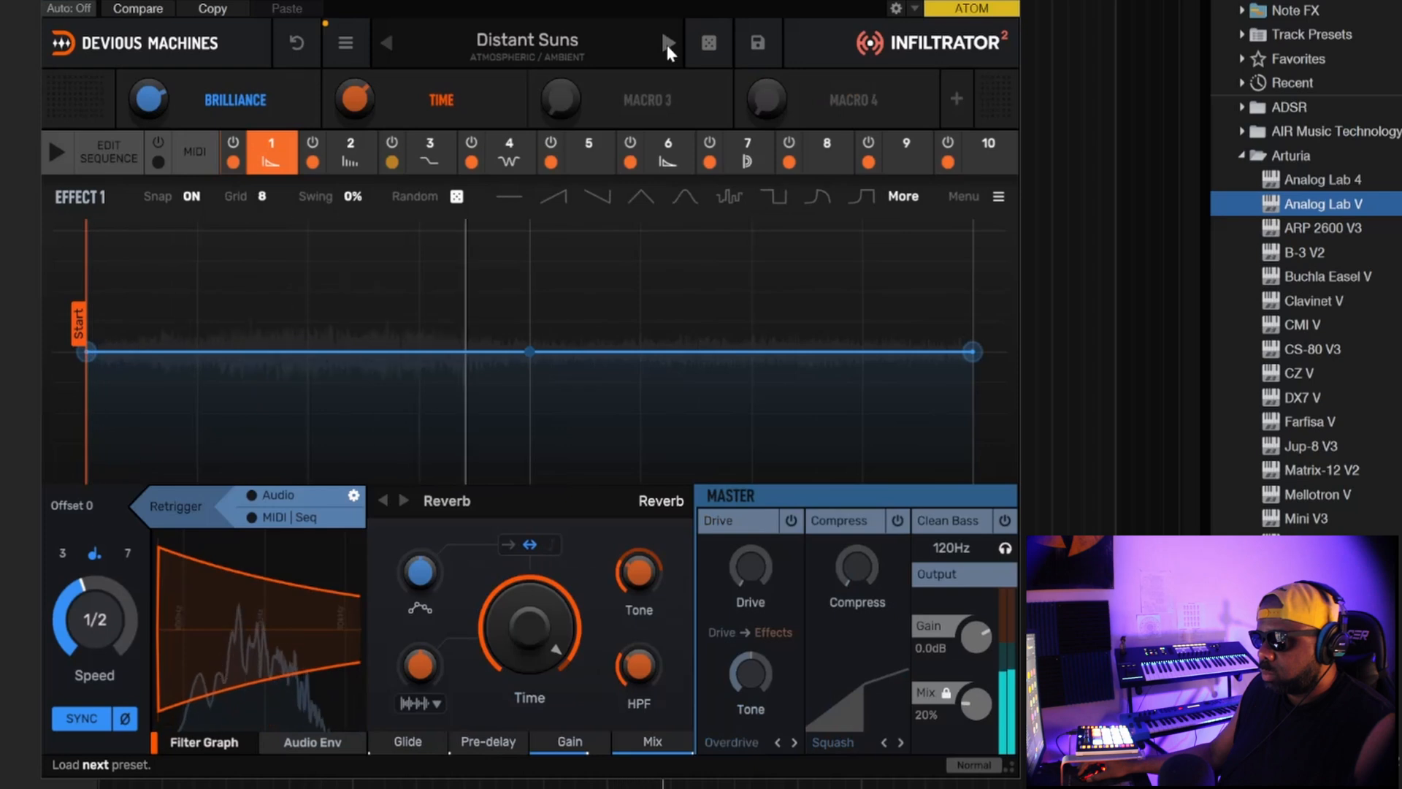
pyautogui.click(667, 45)
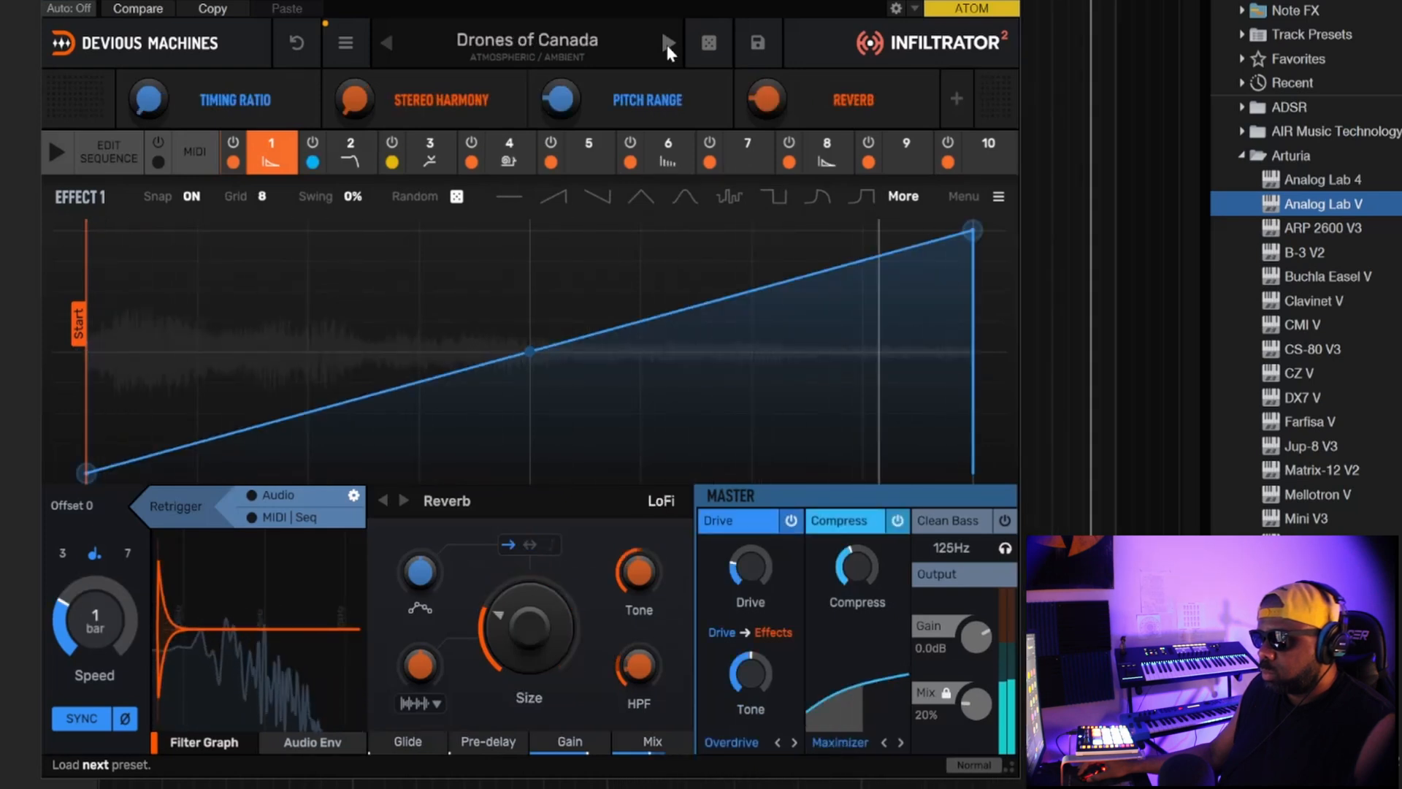
pyautogui.click(667, 46)
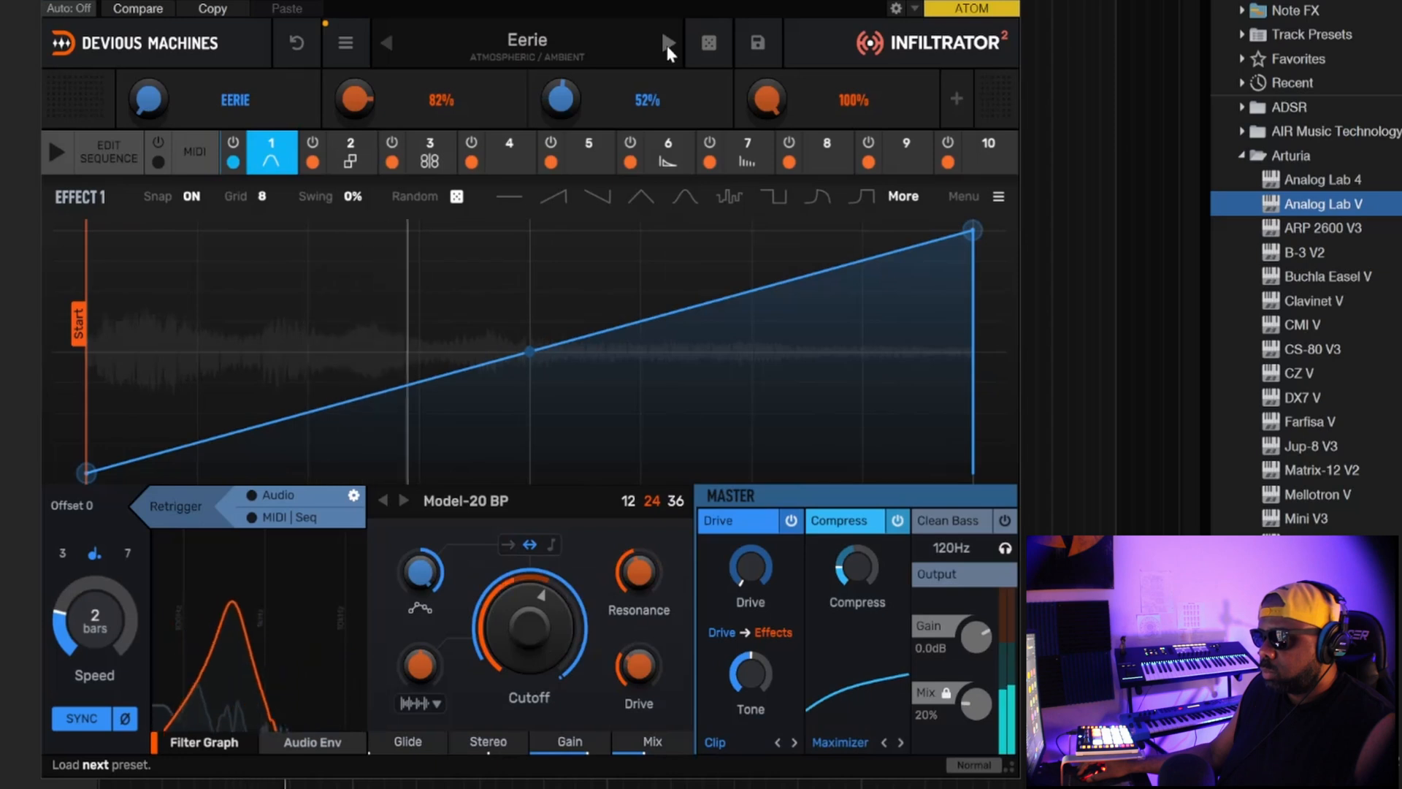
pyautogui.click(667, 45)
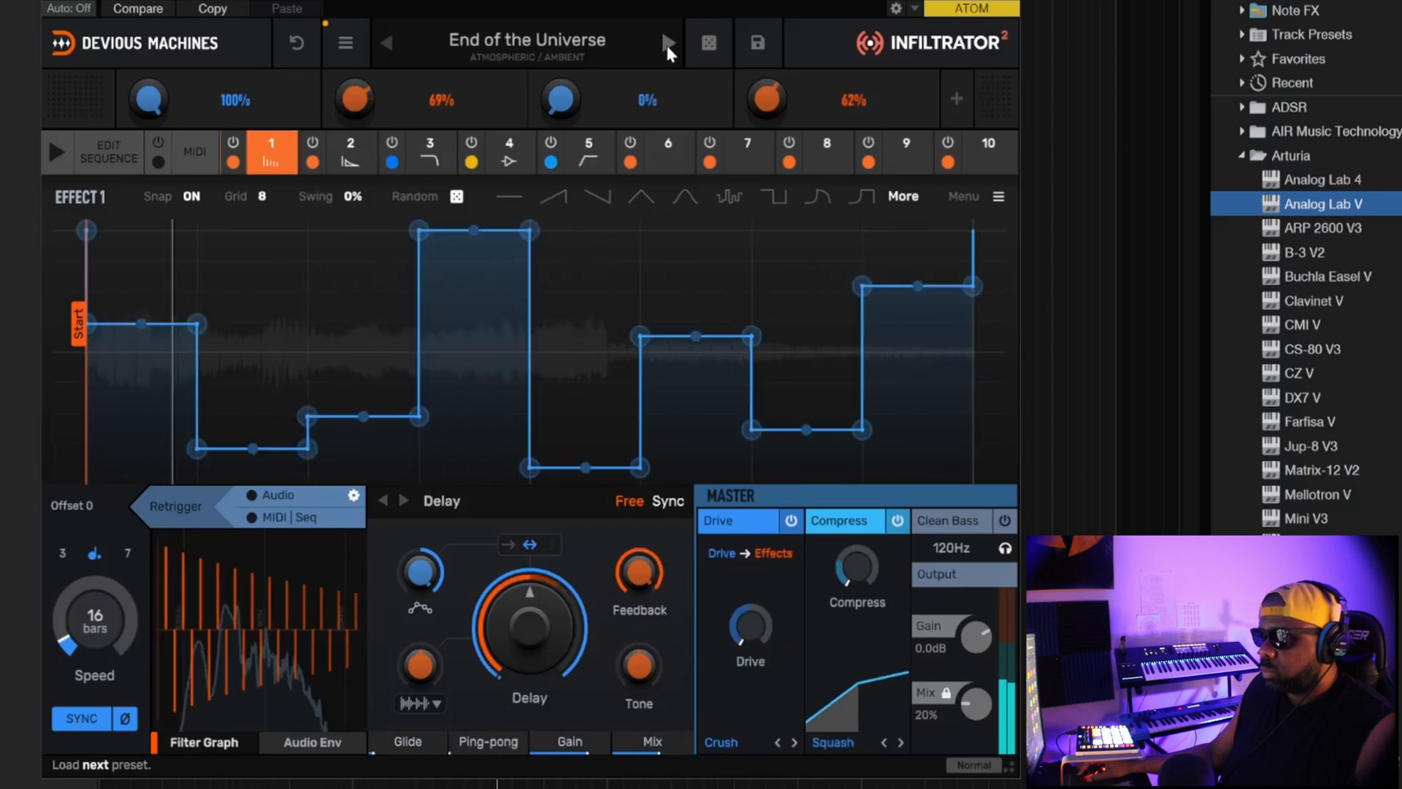
pyautogui.click(667, 45)
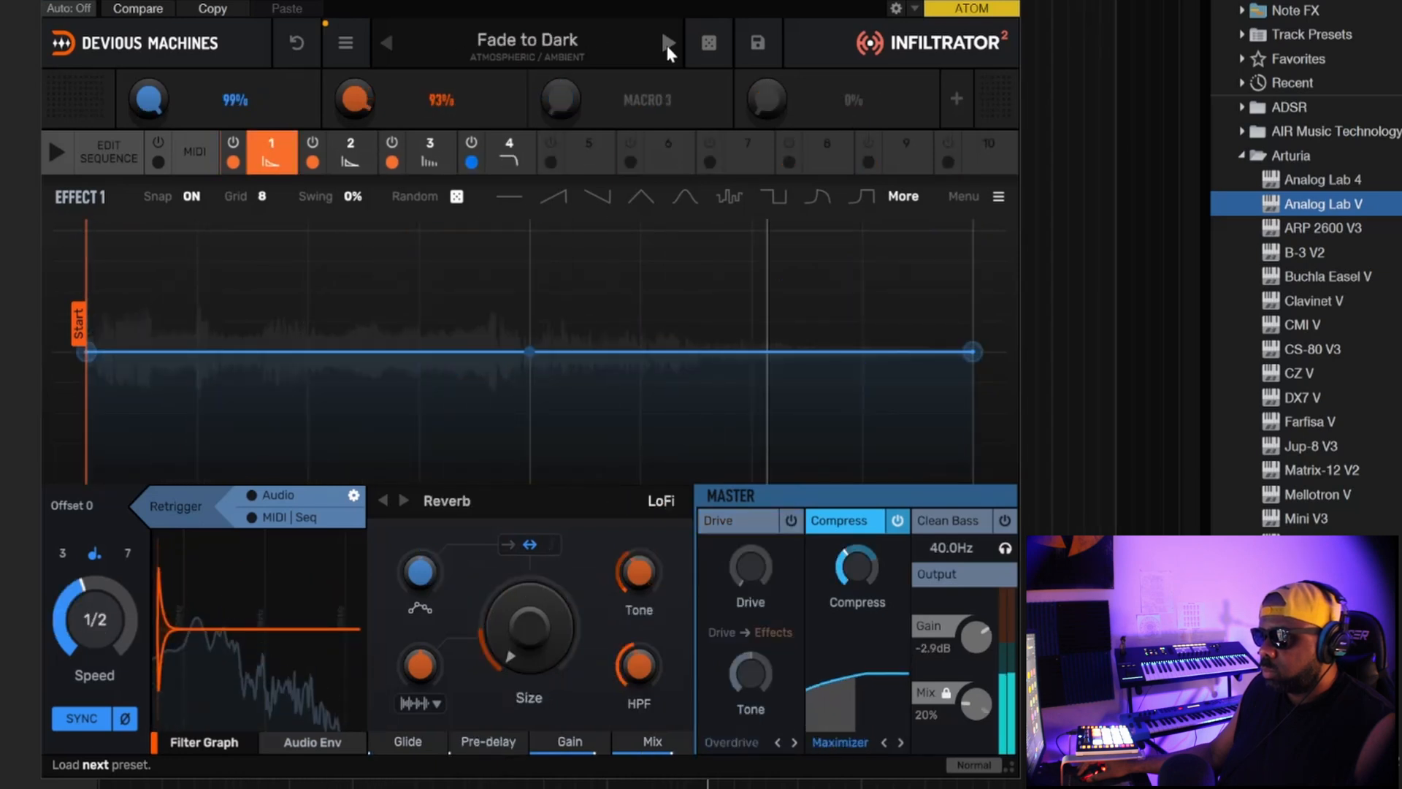
pyautogui.click(668, 45)
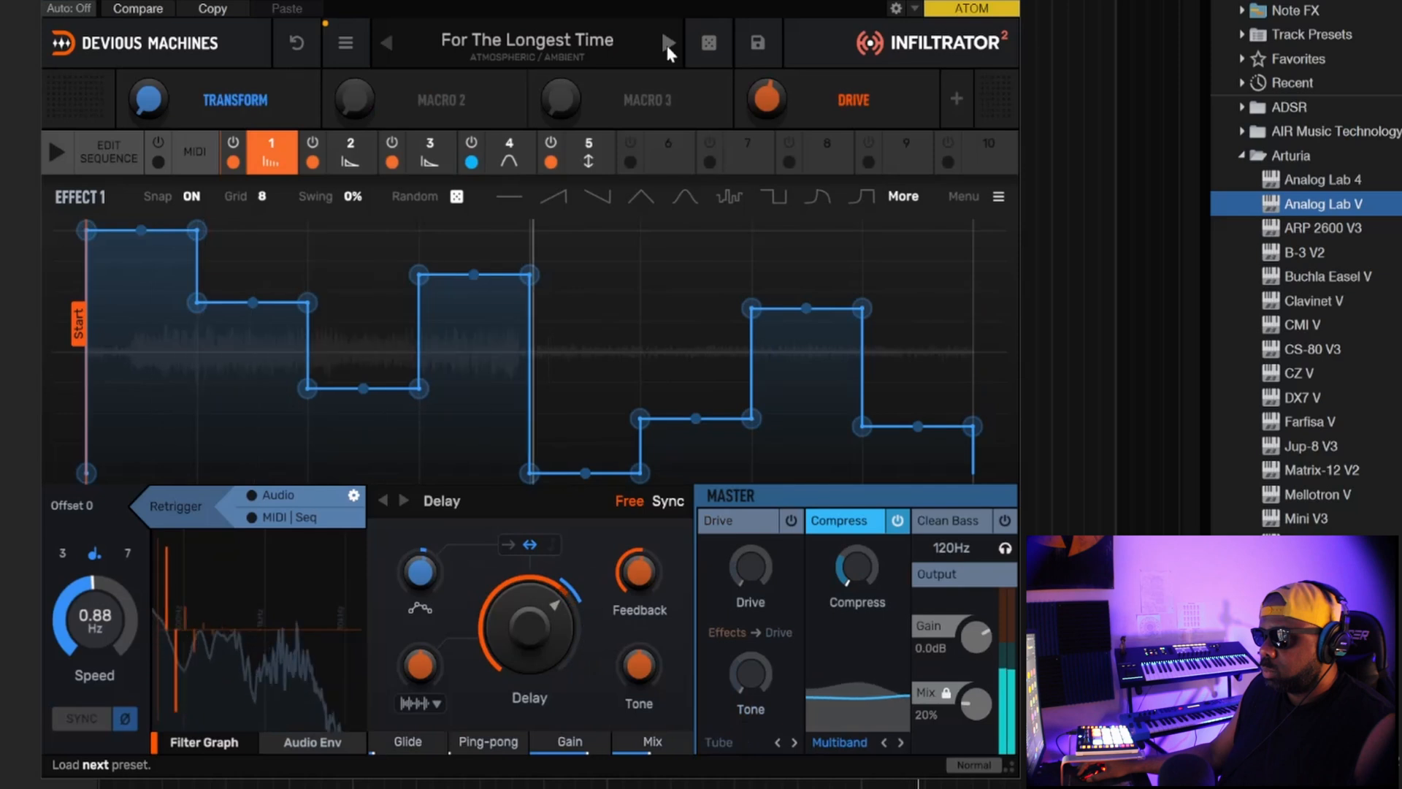
pyautogui.click(667, 46)
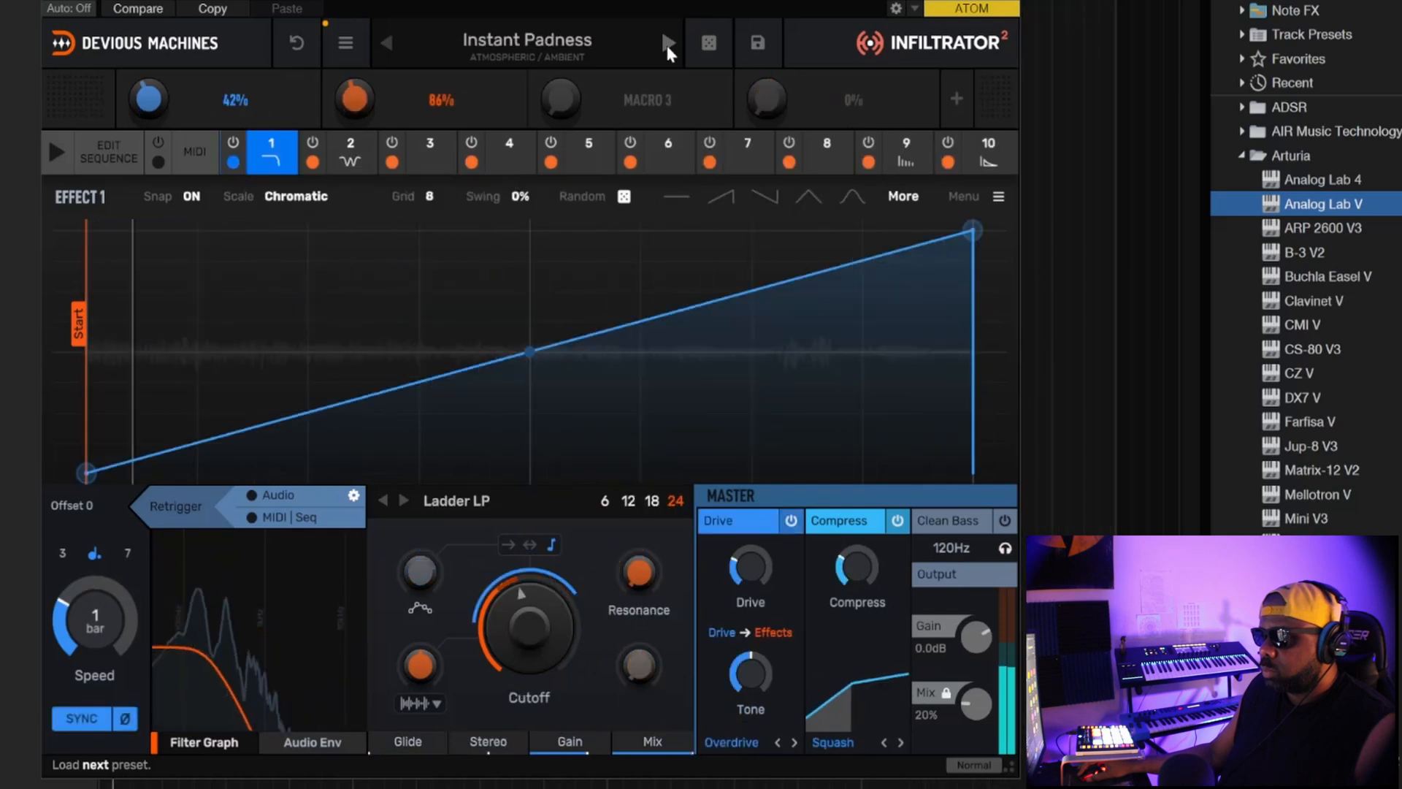
pyautogui.click(667, 45)
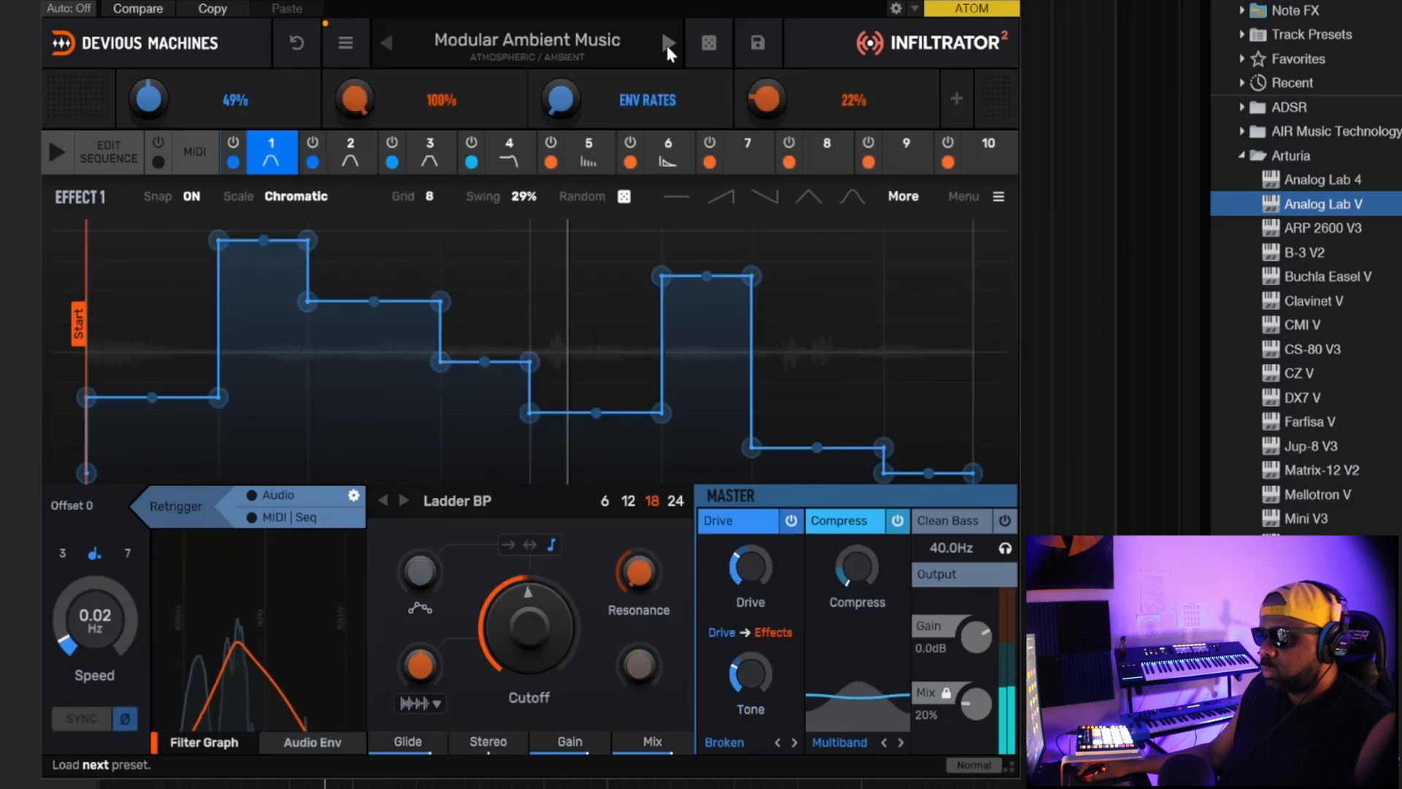
pyautogui.click(668, 46)
pyautogui.click(667, 46)
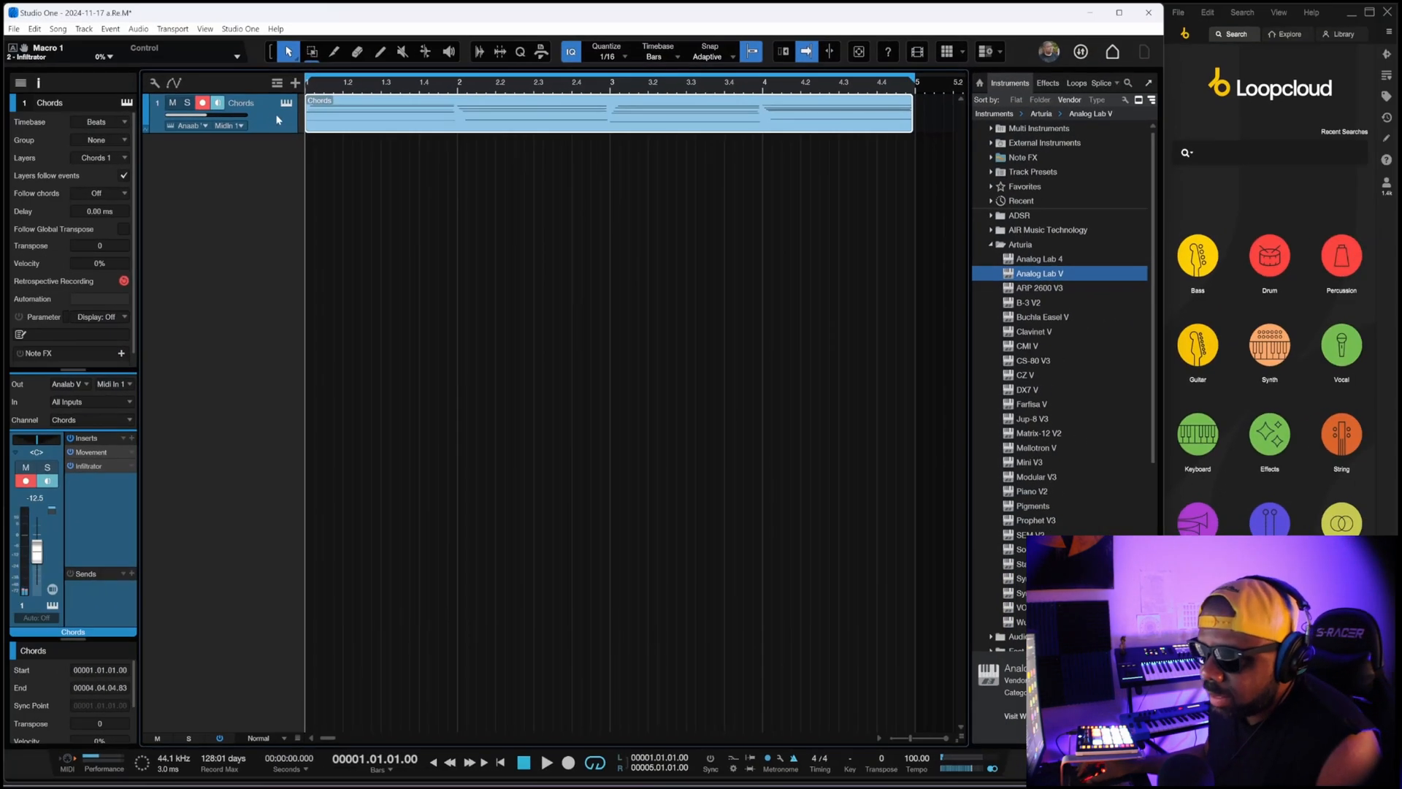
# Transform the Chords instrument track to an audio track with its inserts rendered and track state preserved, and enlarge the track height to Medium.
pyautogui.rightClick(111, 3)
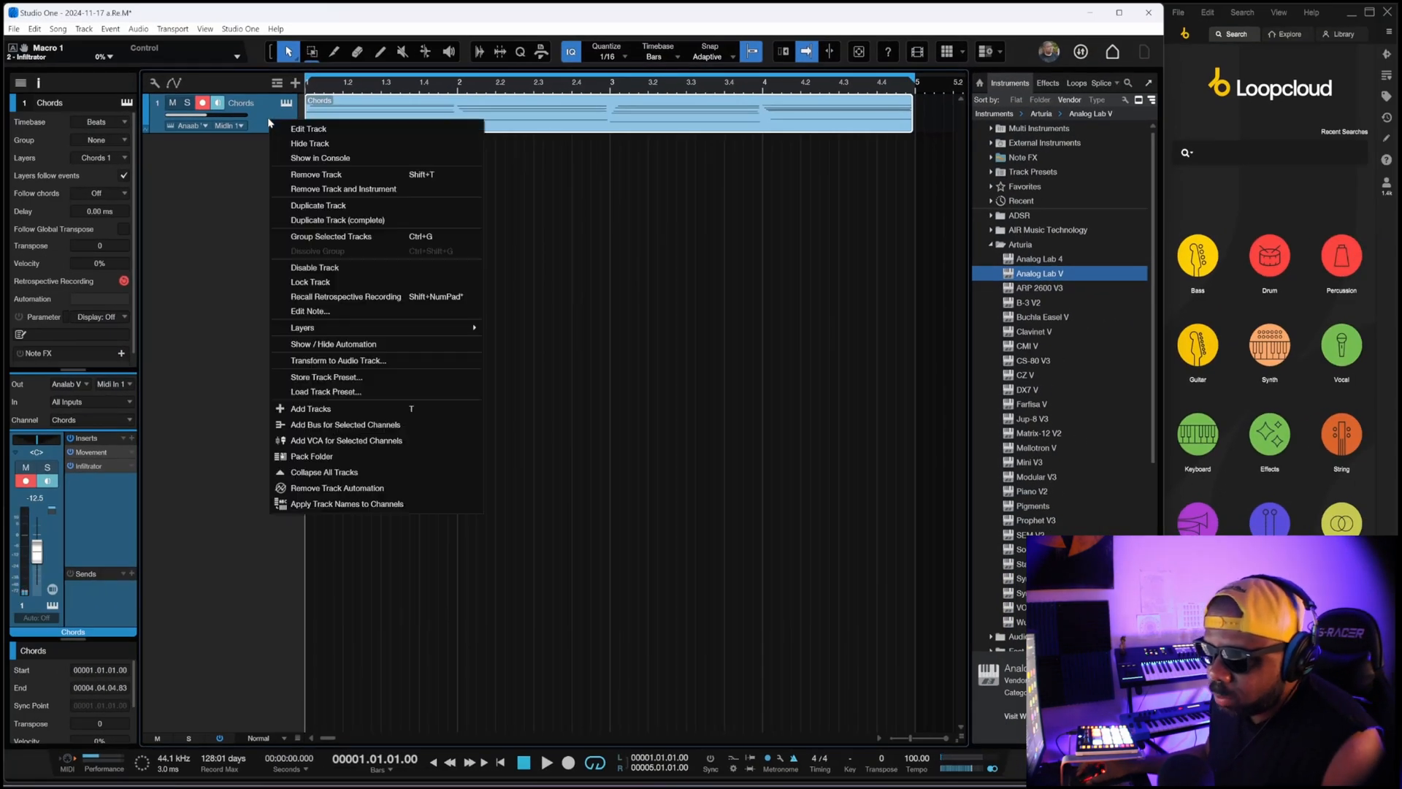
pyautogui.click(389, 361)
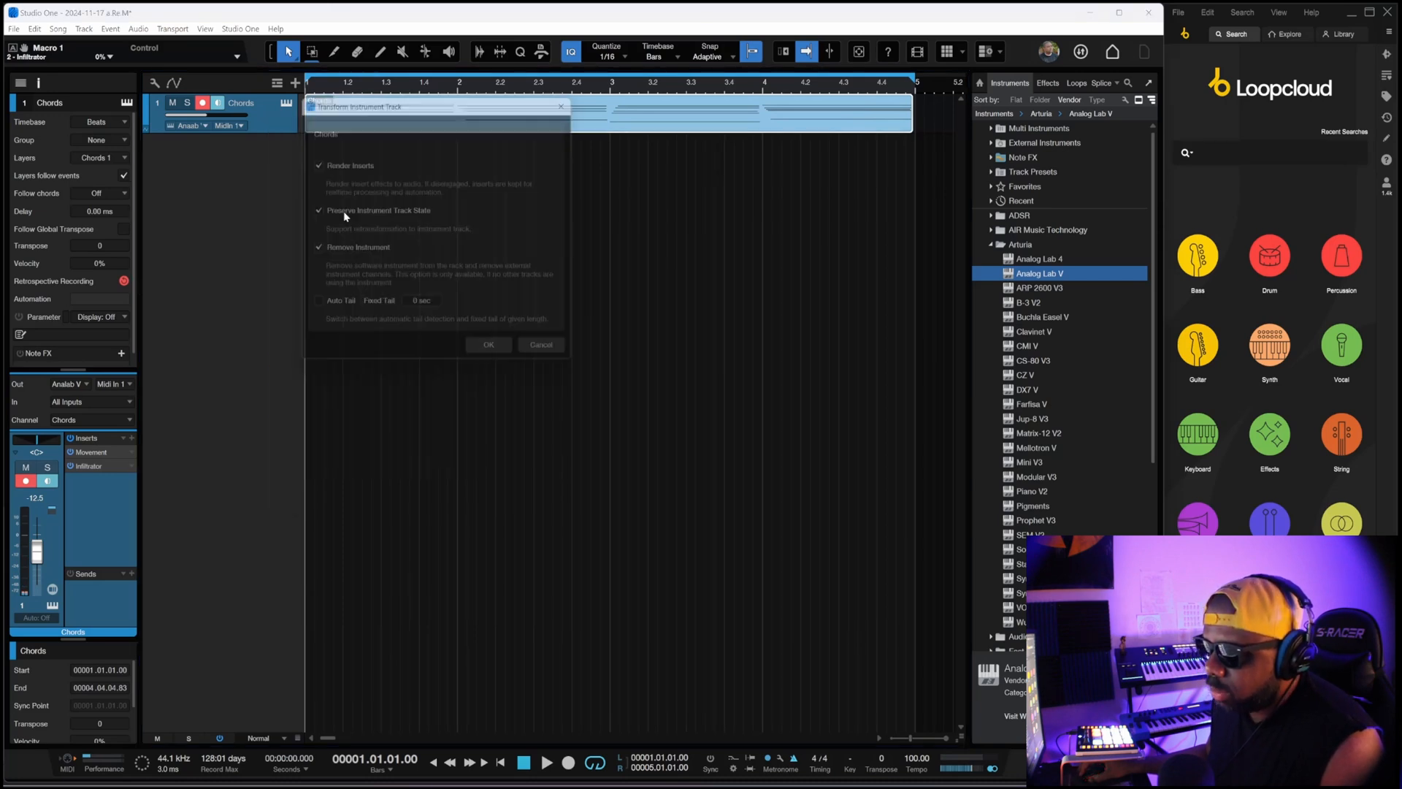
pyautogui.click(508, 361)
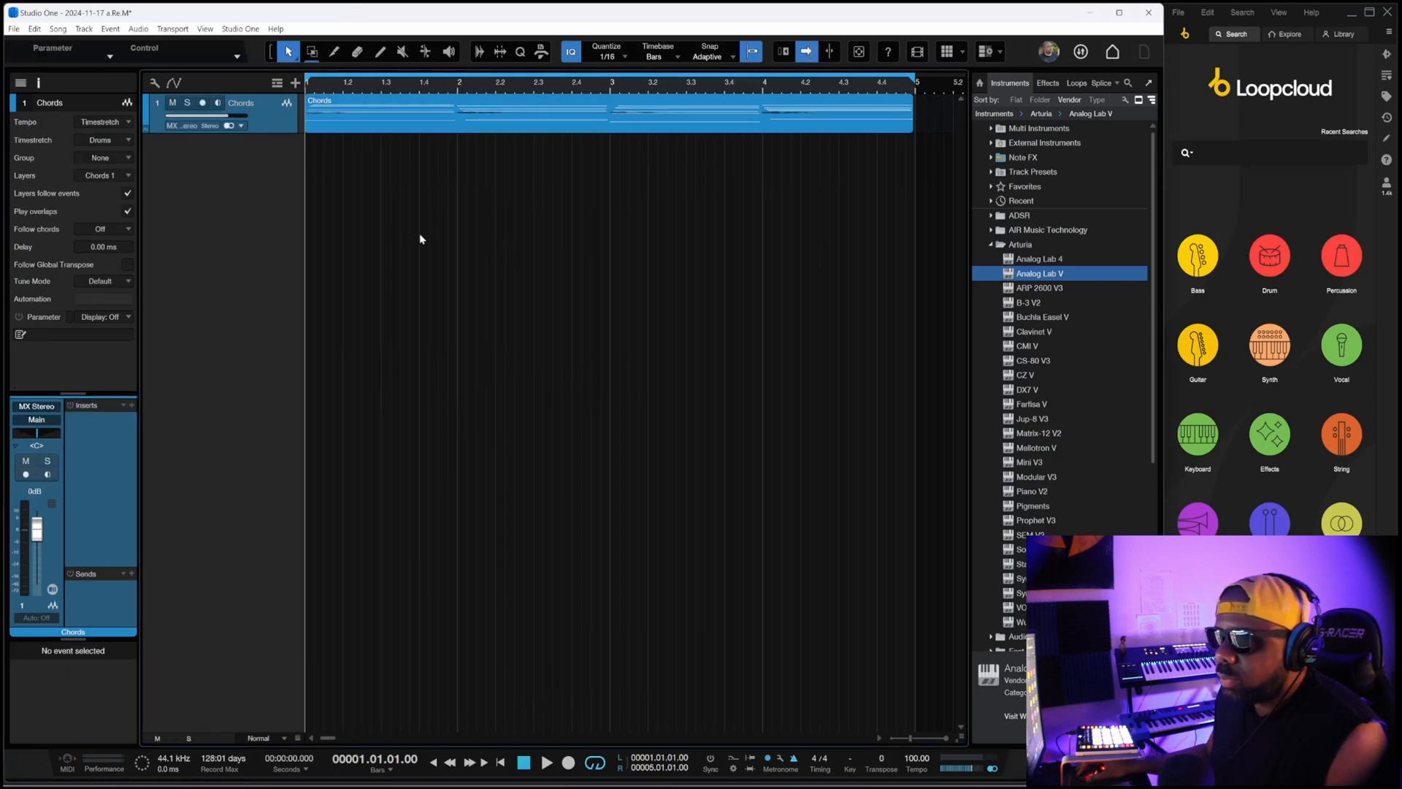
pyautogui.hotkey('alt', 'e')
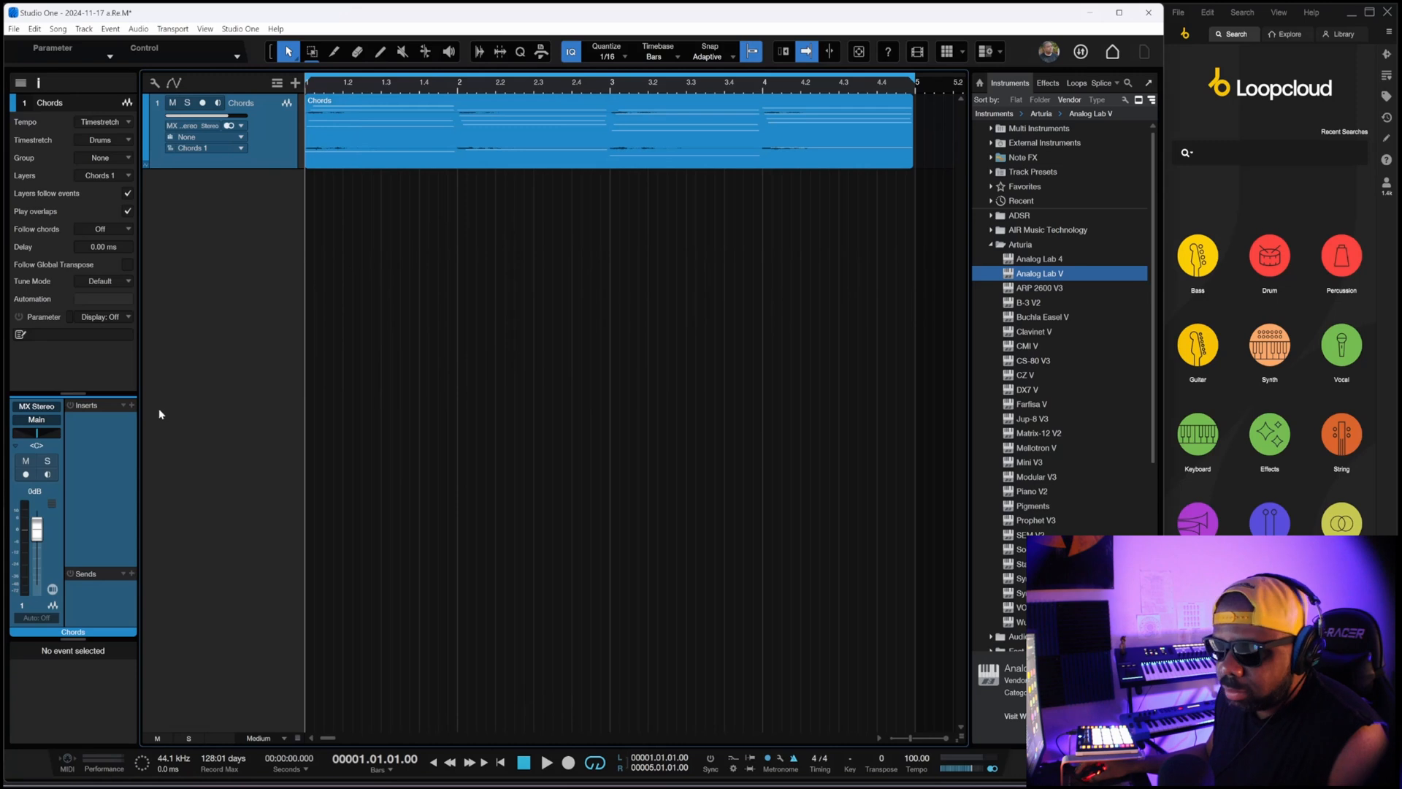
# Search the plug-ins for "half" and add AIR Half Speed_x64 to the Chords audio track's inserts.
pyautogui.click(132, 405)
pyautogui.write('half')
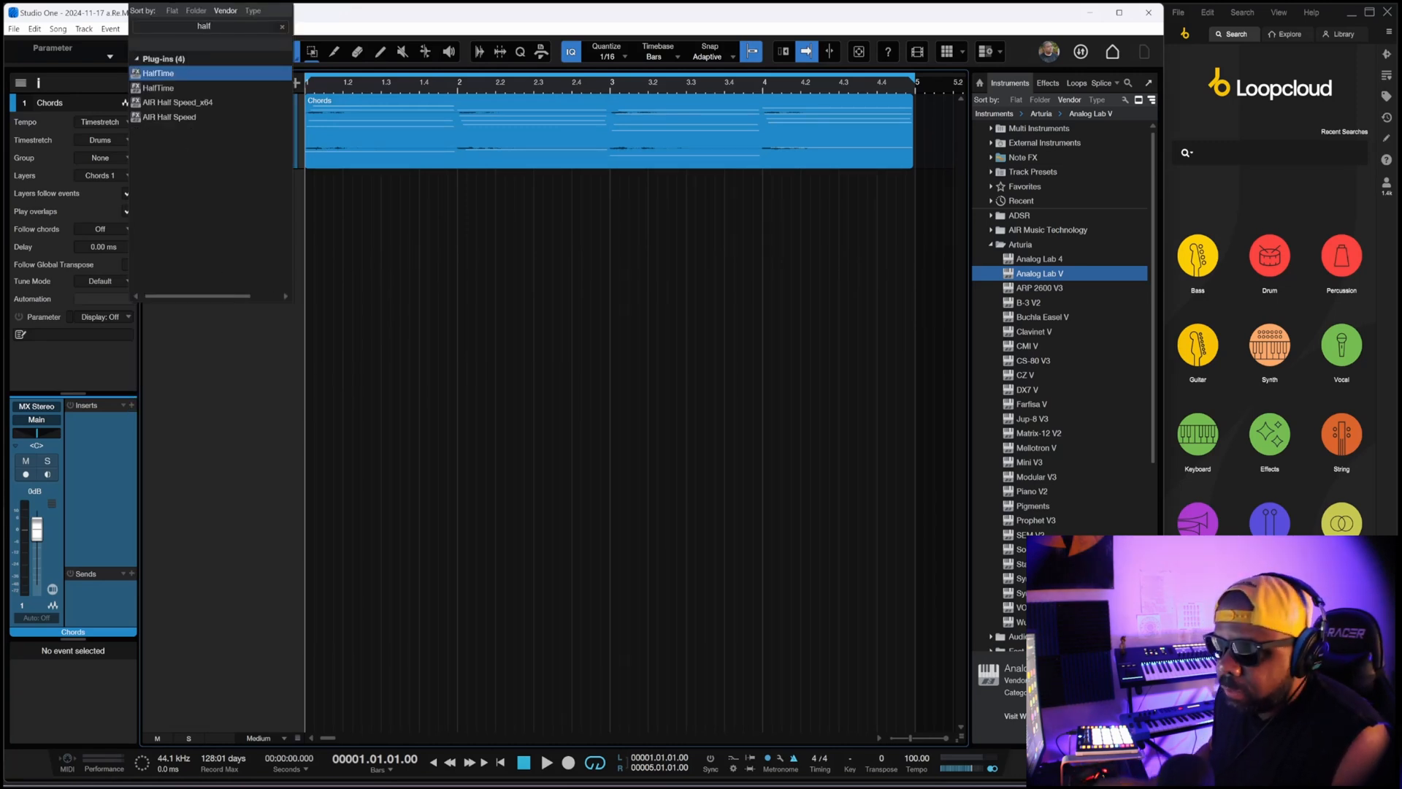
pyautogui.click(169, 116)
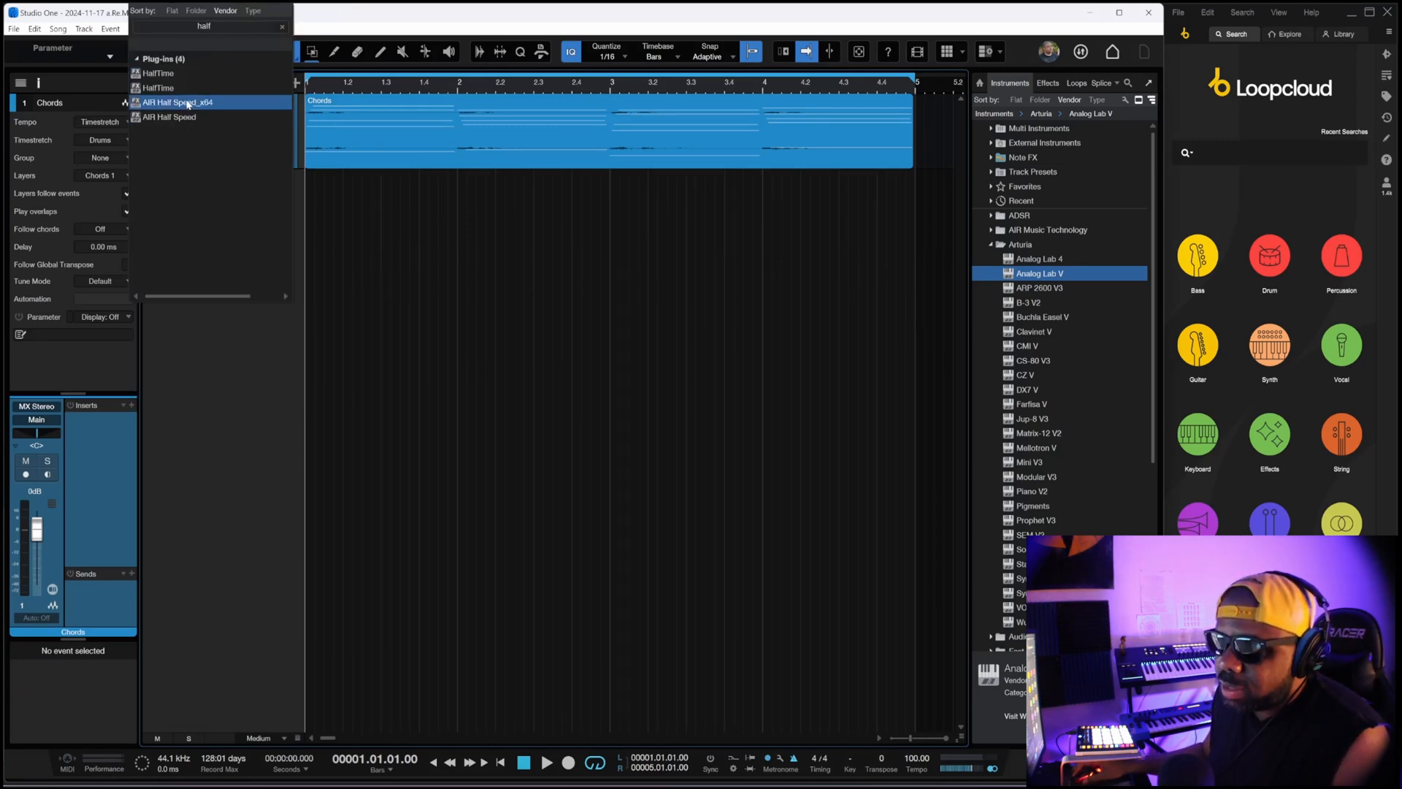
pyautogui.doubleClick(181, 104)
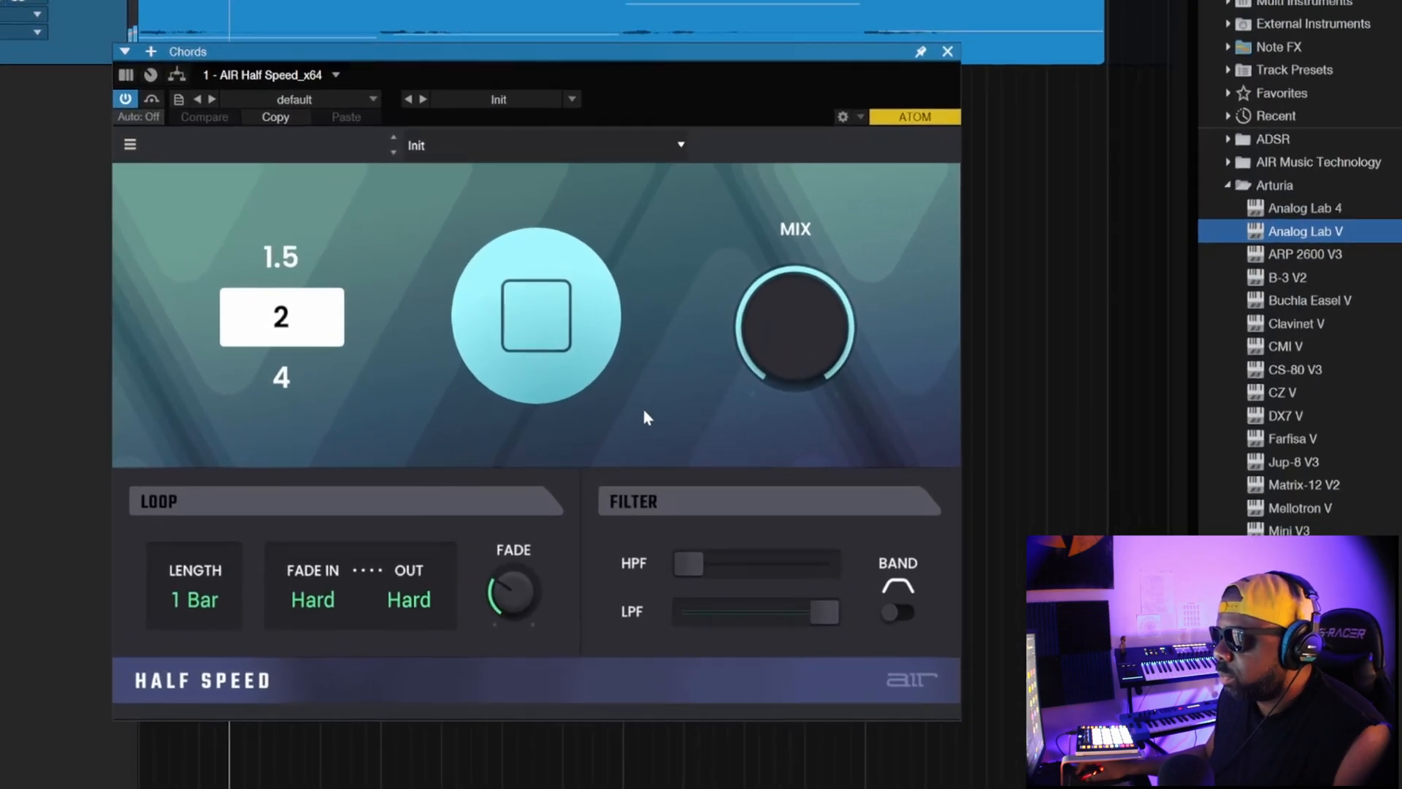
# Set Half Speed's mix to about halfway, enable band filtering with the high-pass at about 190 Hz, and slightly lower the low-pass.
pyautogui.moveTo(795, 329); pyautogui.dragTo(795, 372)
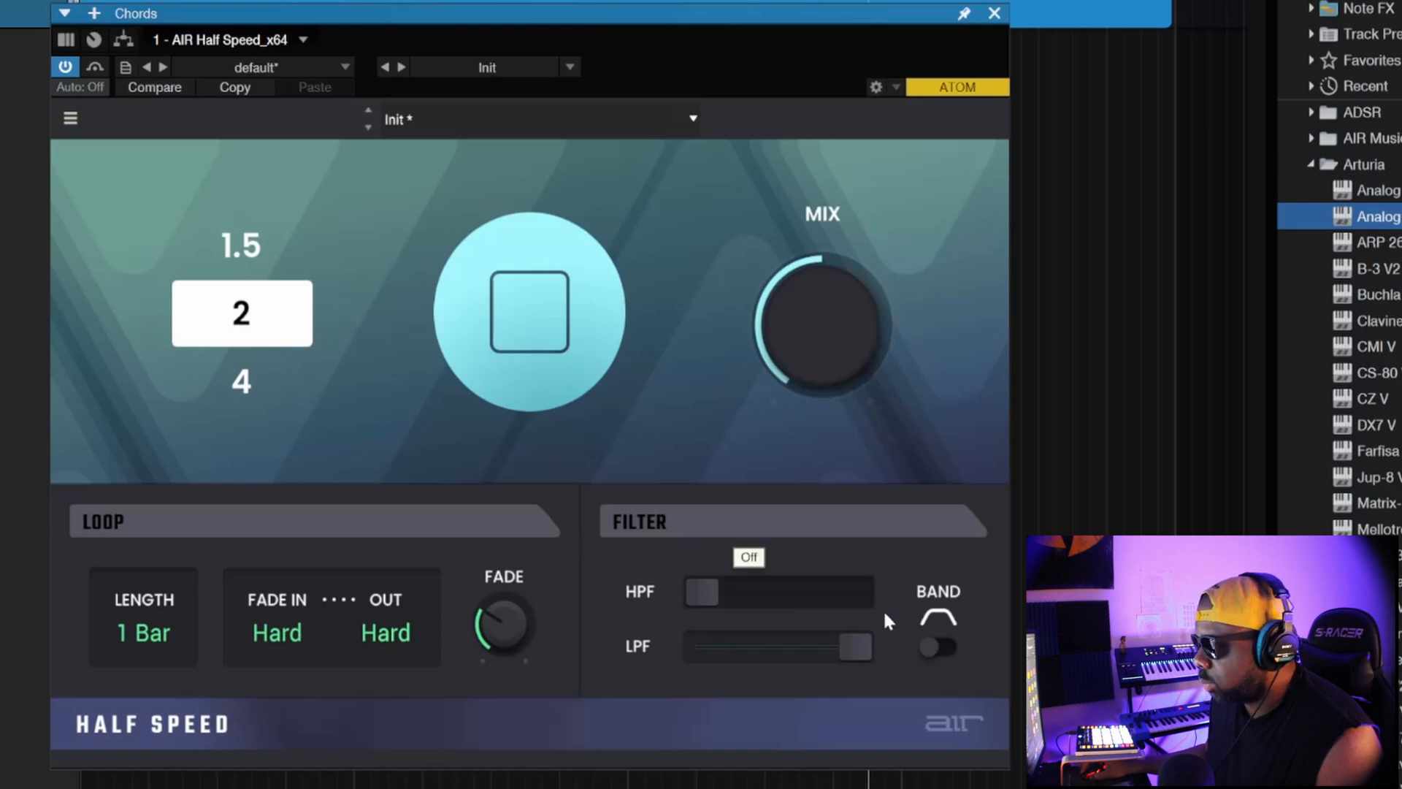
pyautogui.moveTo(701, 591); pyautogui.dragTo(735, 592)
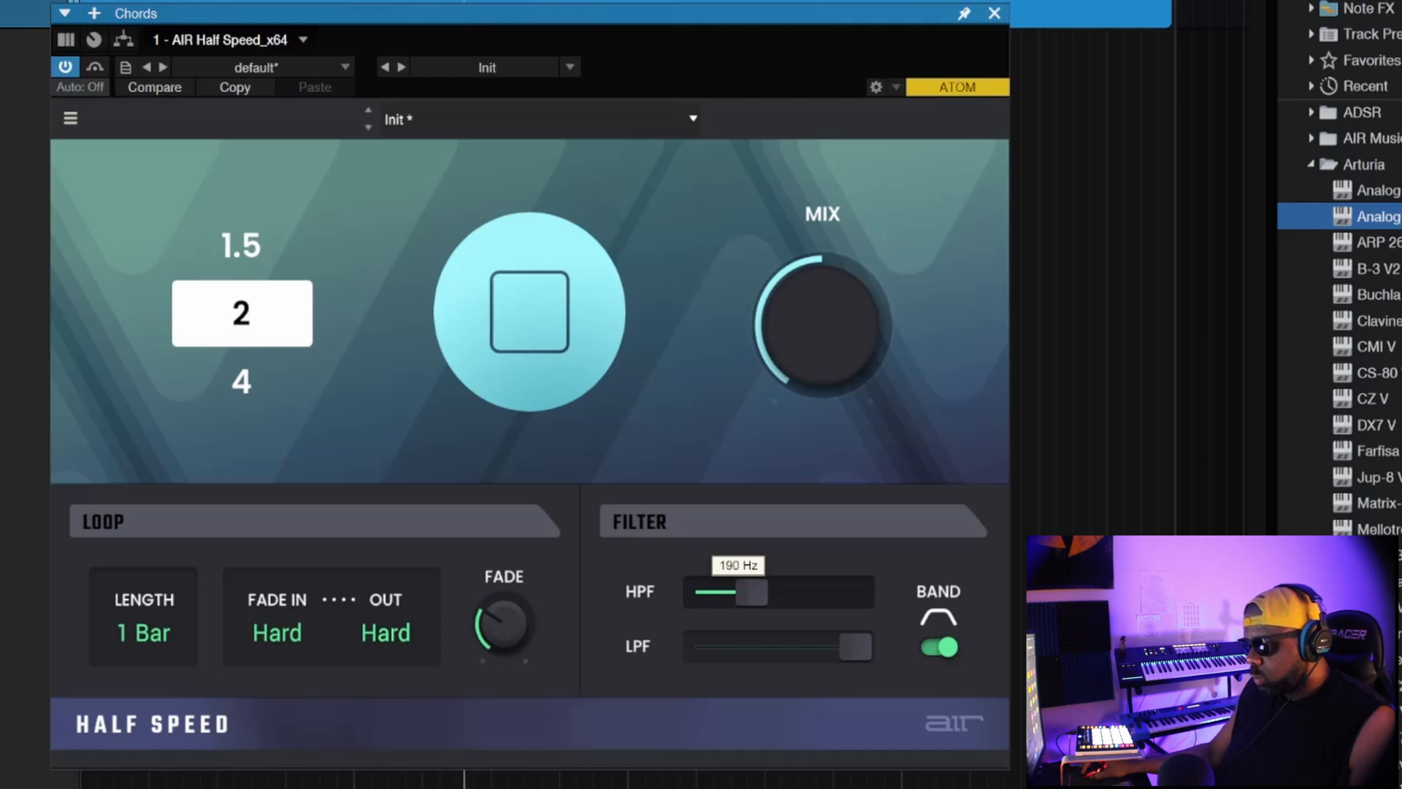
pyautogui.moveTo(862, 636); pyautogui.dragTo(845, 635)
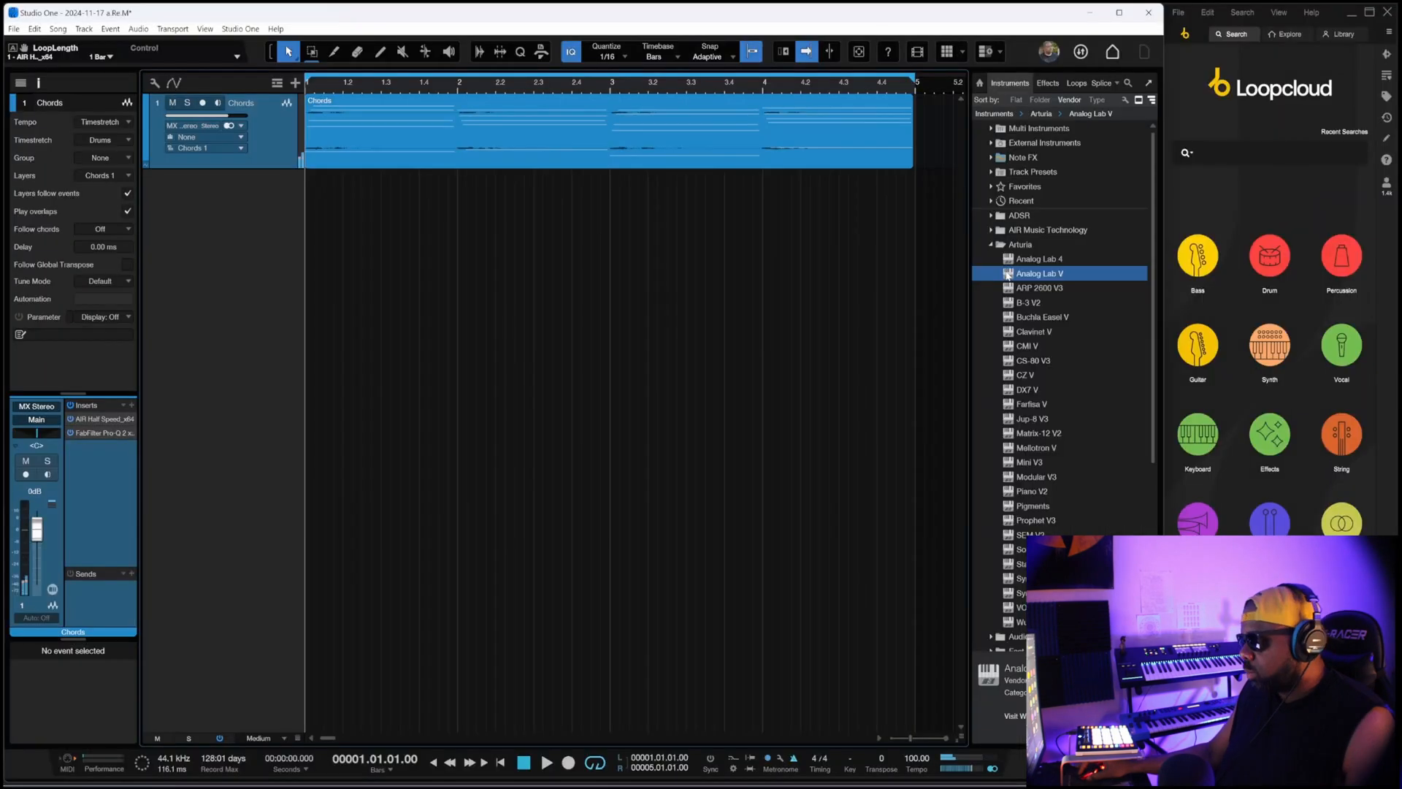
# Add an Analog Lab V instrument track below Chords and load the Cinema Strings Pad preset from its pad sounds.
pyautogui.moveTo(1008, 274); pyautogui.dragTo(236, 221)
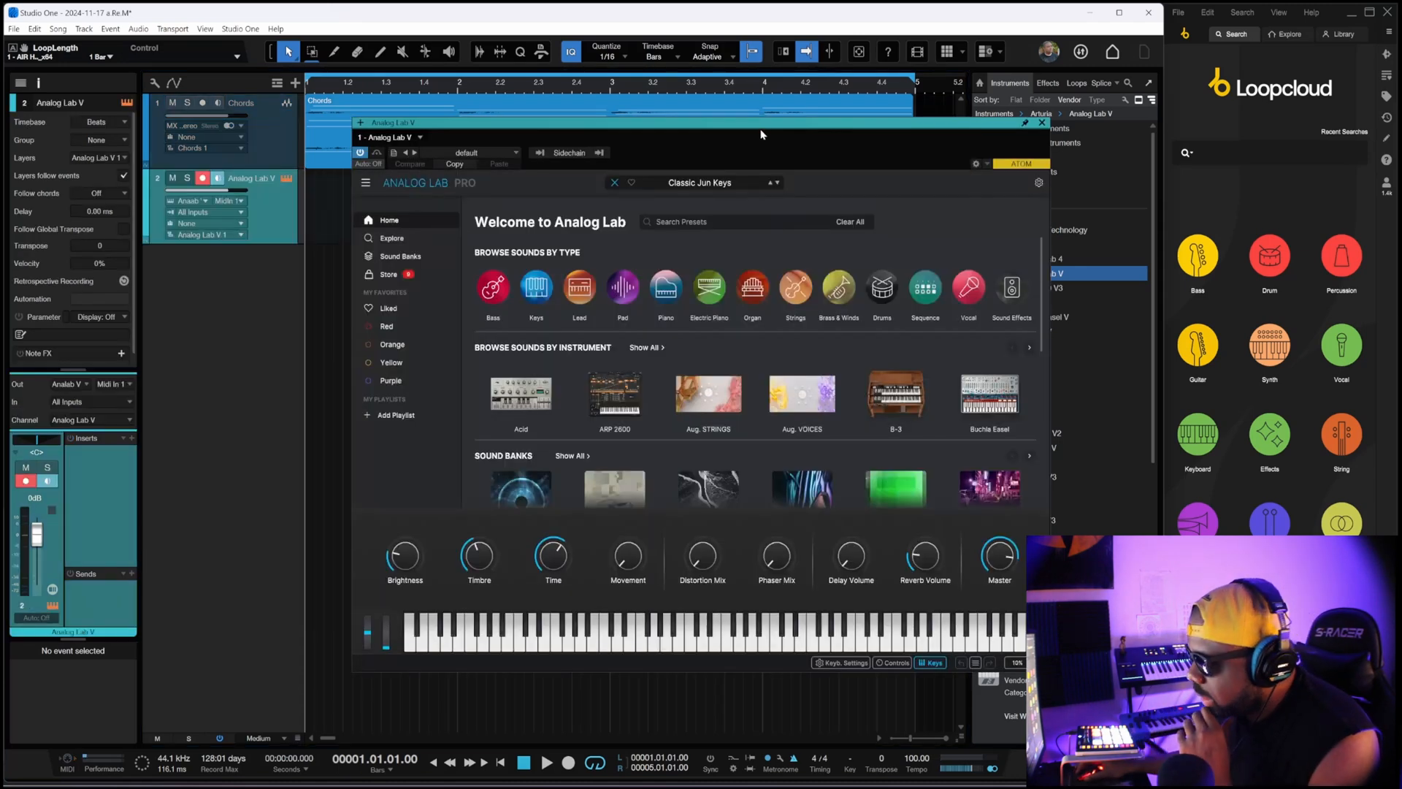
pyautogui.moveTo(744, 130); pyautogui.dragTo(617, 139)
pyautogui.moveTo(498, 296)
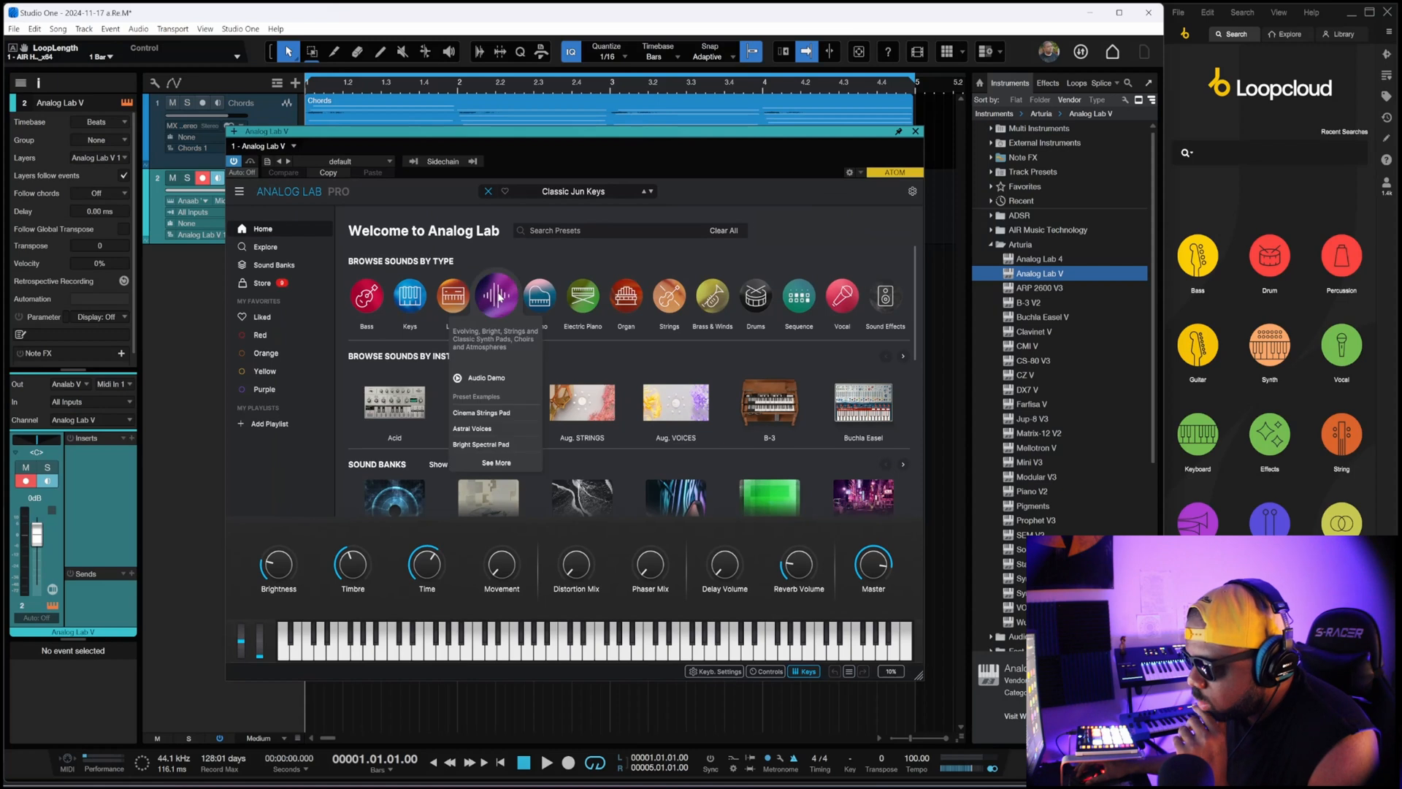
pyautogui.click(481, 412)
# Browse the pad presets, load First Pad, play the loop with the chords, and close the instrument window.
pyautogui.scroll(-3, 455, 436)
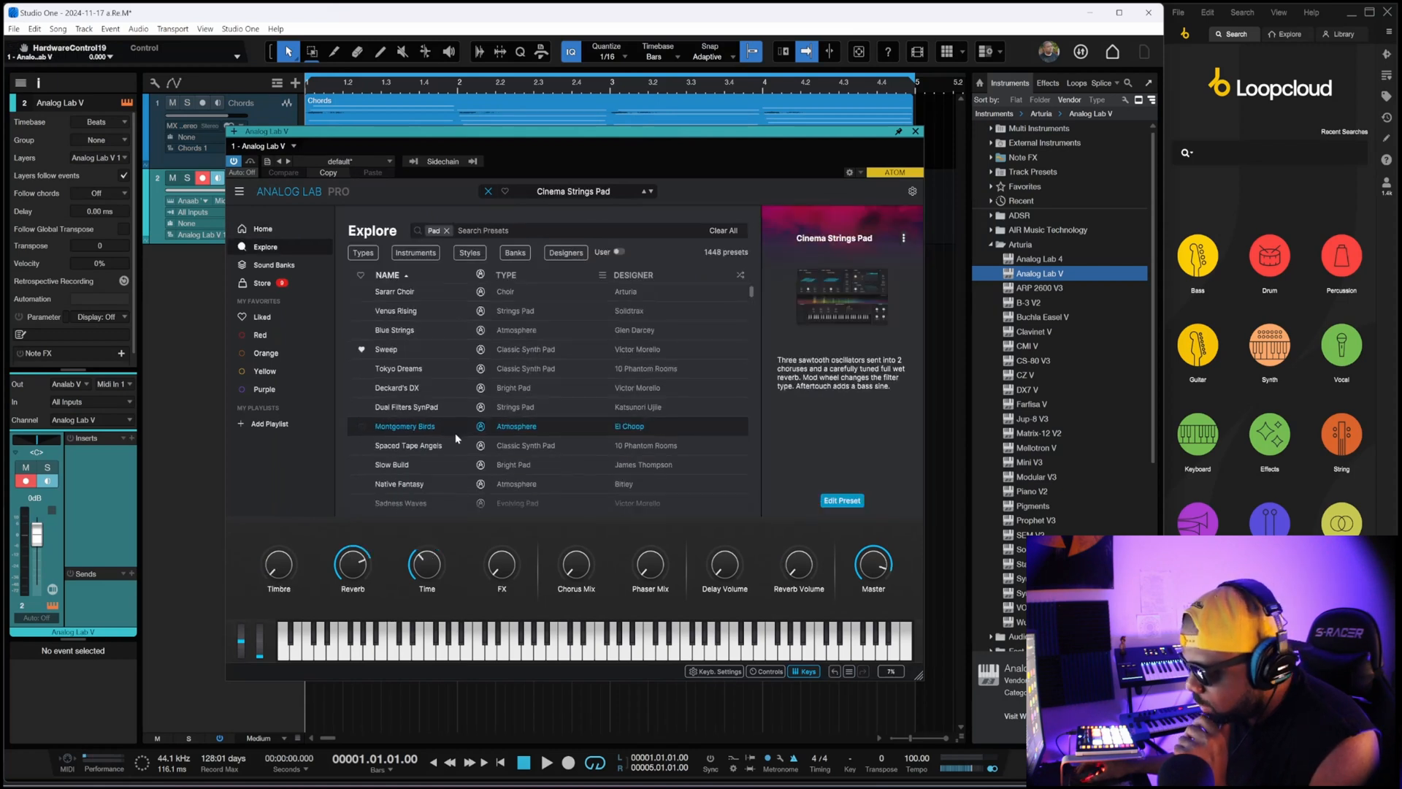
pyautogui.scroll(-3, 455, 436)
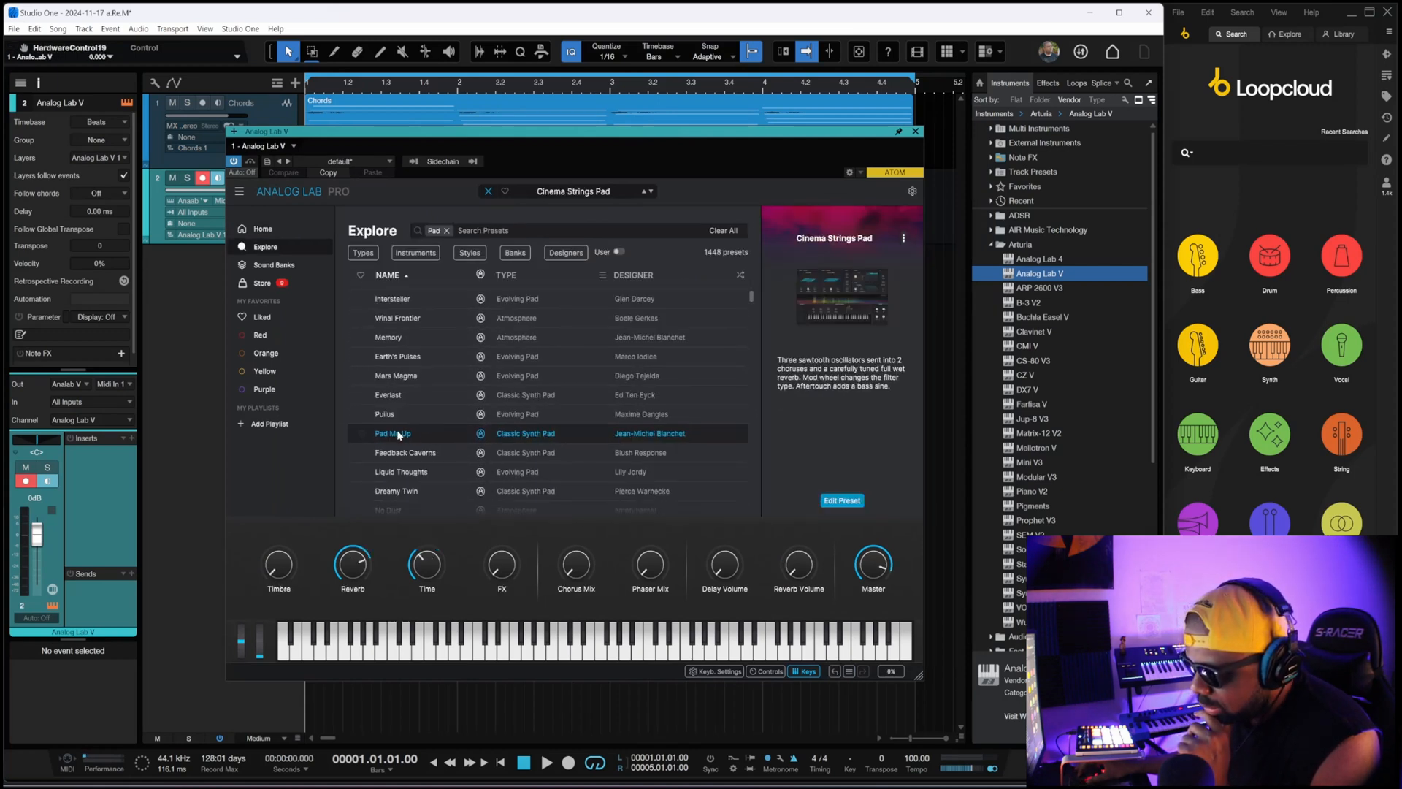
pyautogui.click(398, 434)
pyautogui.press('space')
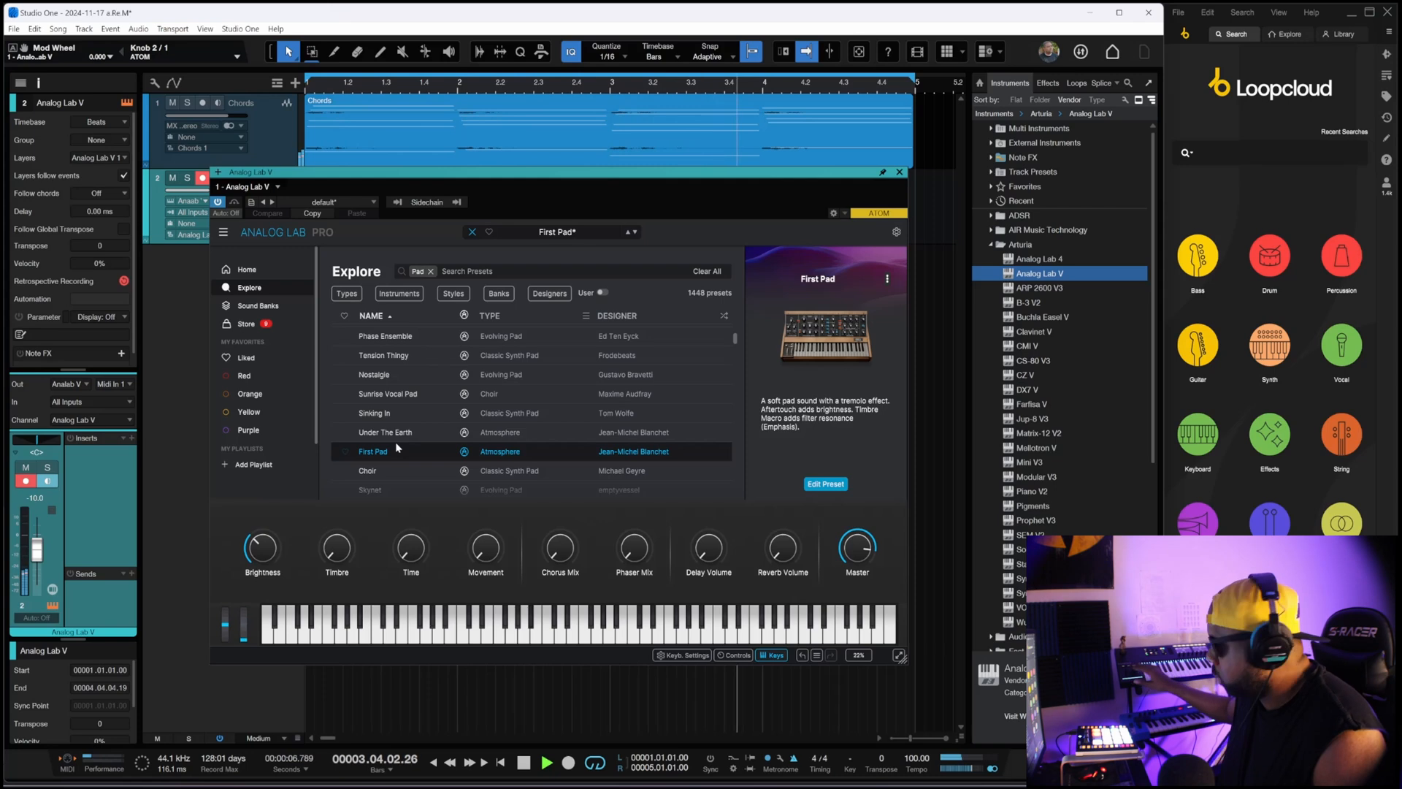
pyautogui.click(900, 173)
pyautogui.press('space')
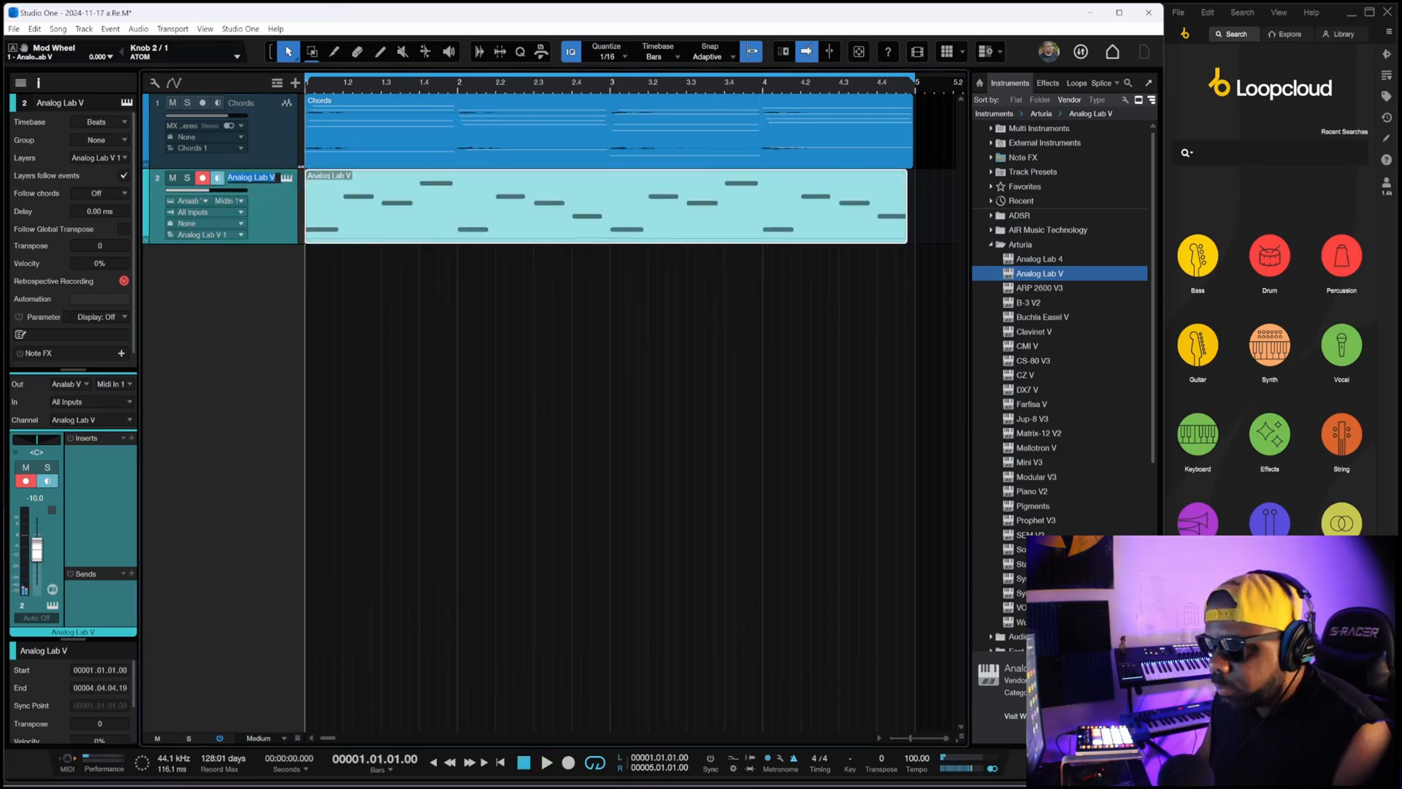
# Rename the Analog Lab V track Pad and transform it to an audio track.
pyautogui.write('Pad')
pyautogui.press('Return')
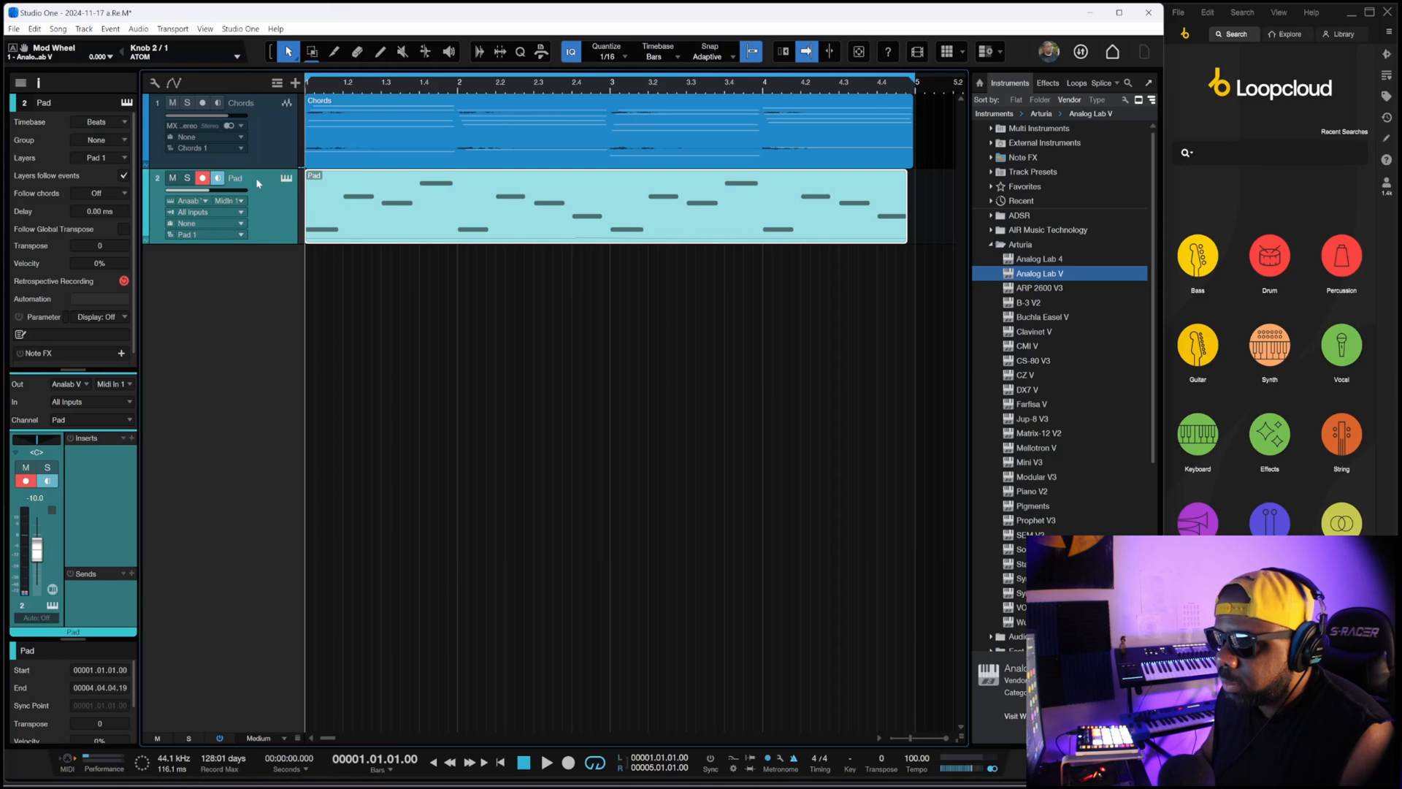
pyautogui.rightClick(257, 182)
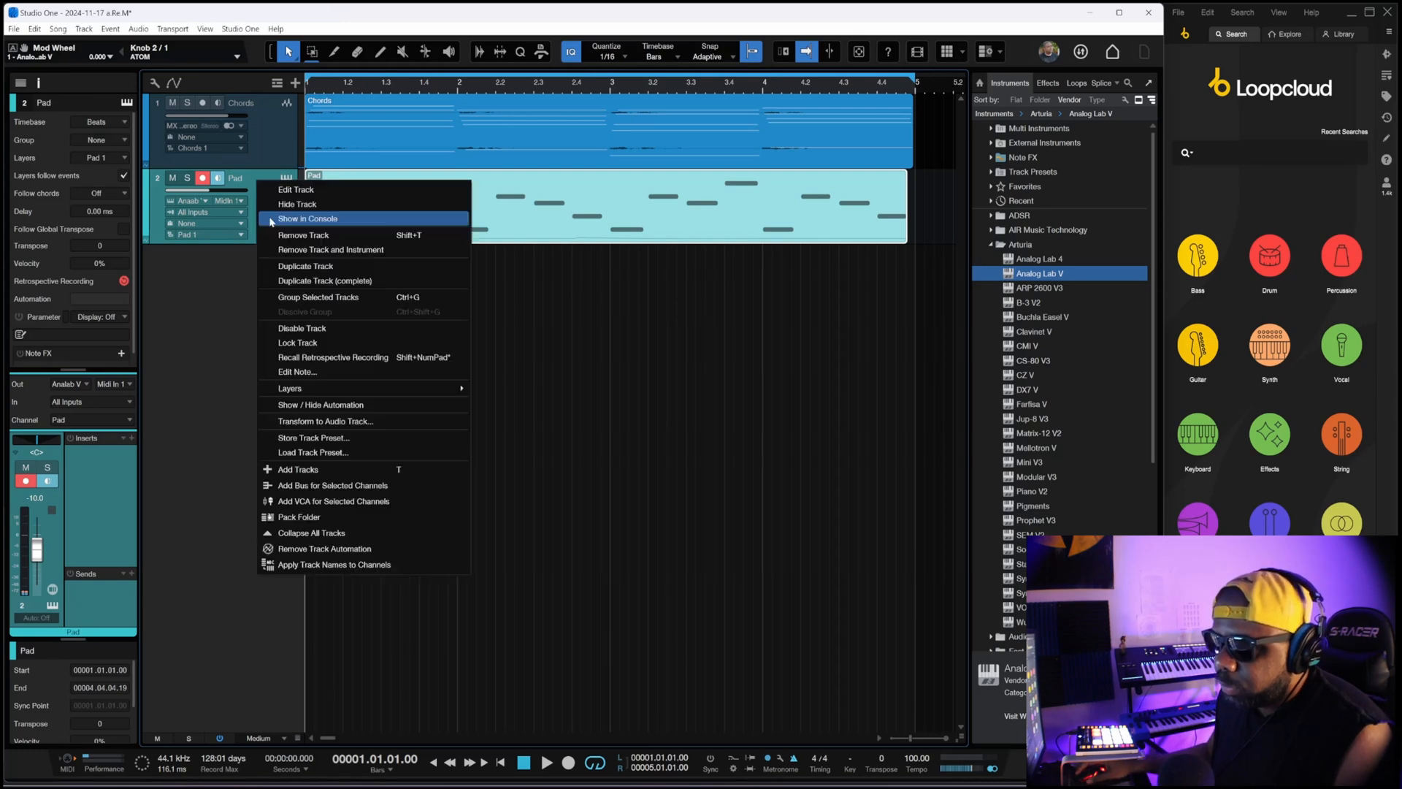
pyautogui.click(373, 422)
pyautogui.click(505, 358)
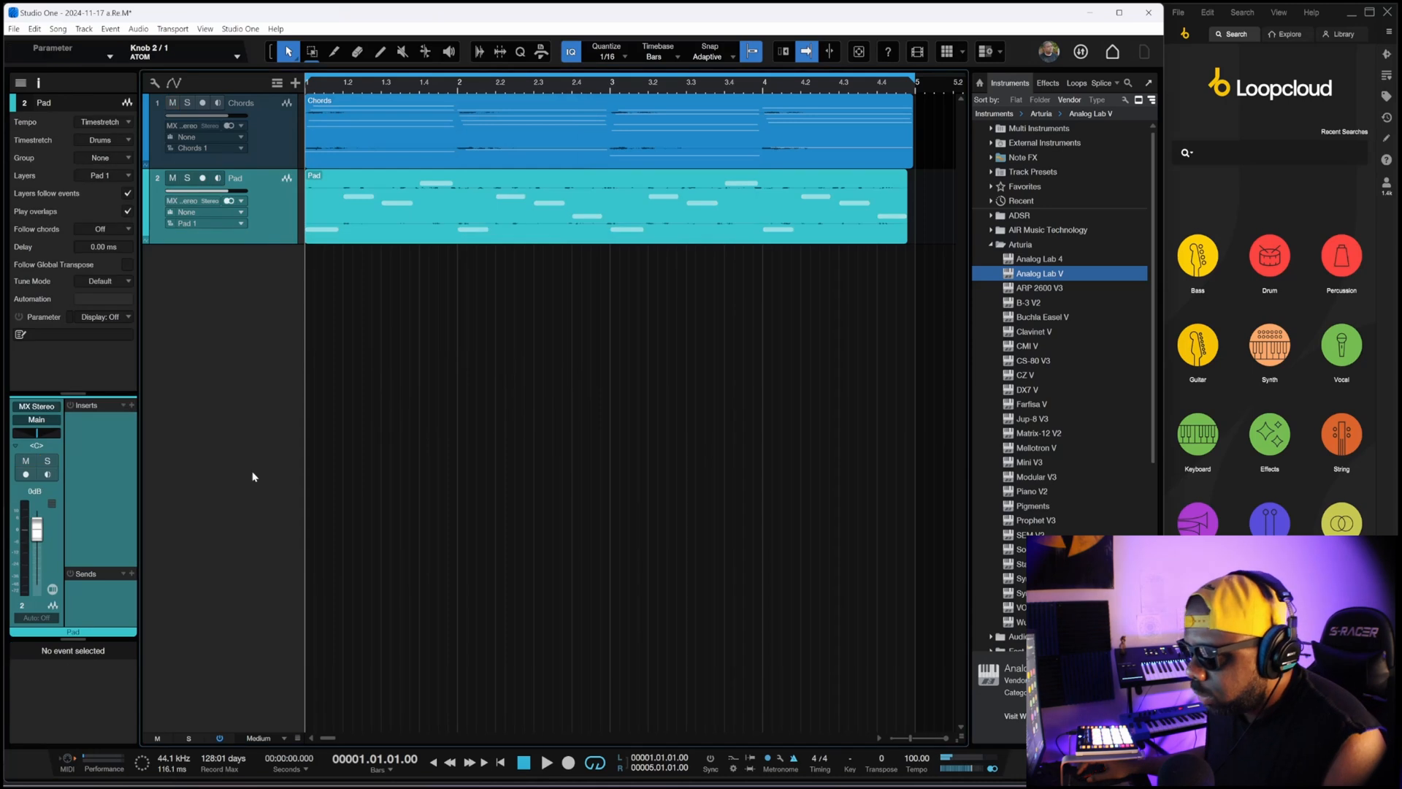
# Search the plug-ins for "sat" and add TR5 Saturator X to the Pad track's inserts.
pyautogui.click(132, 406)
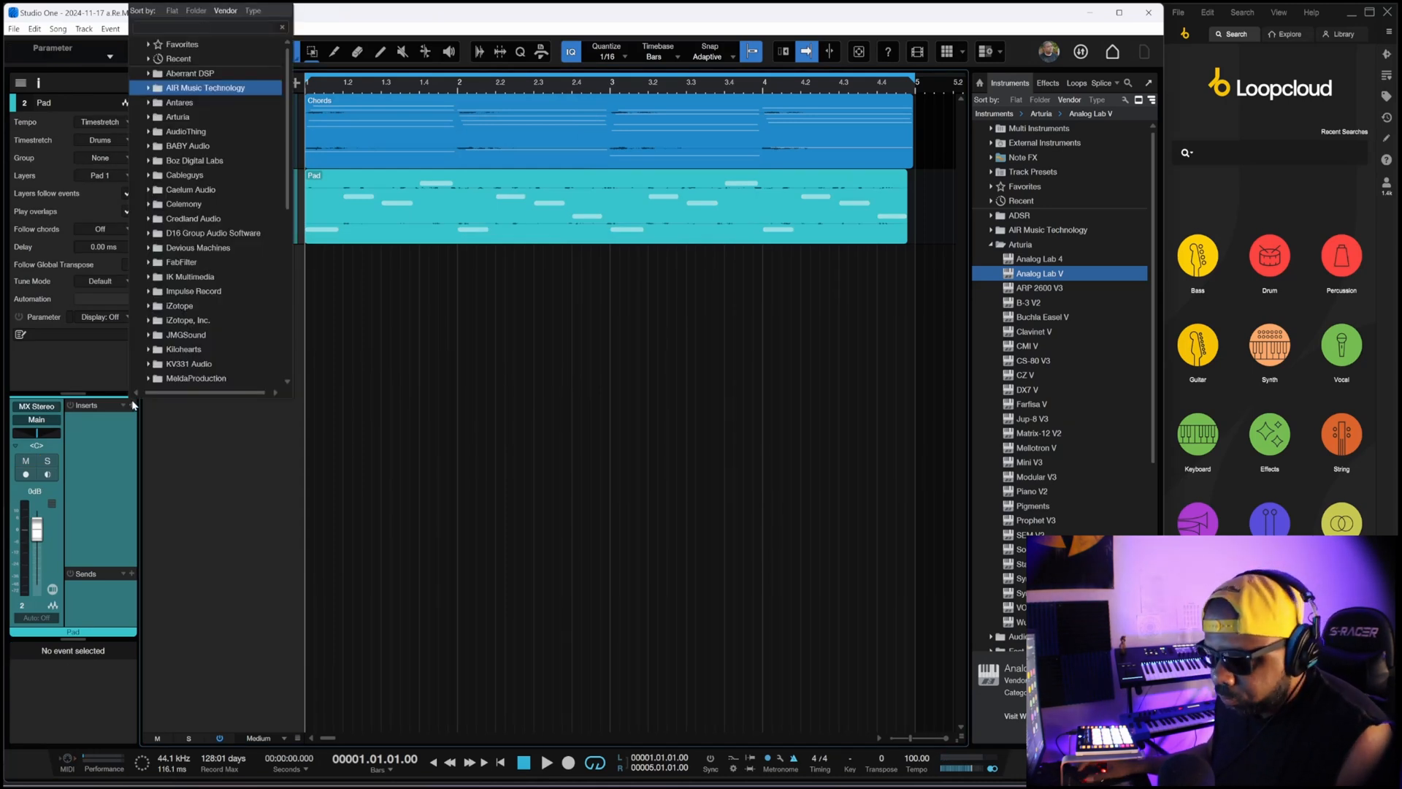
pyautogui.write('s')
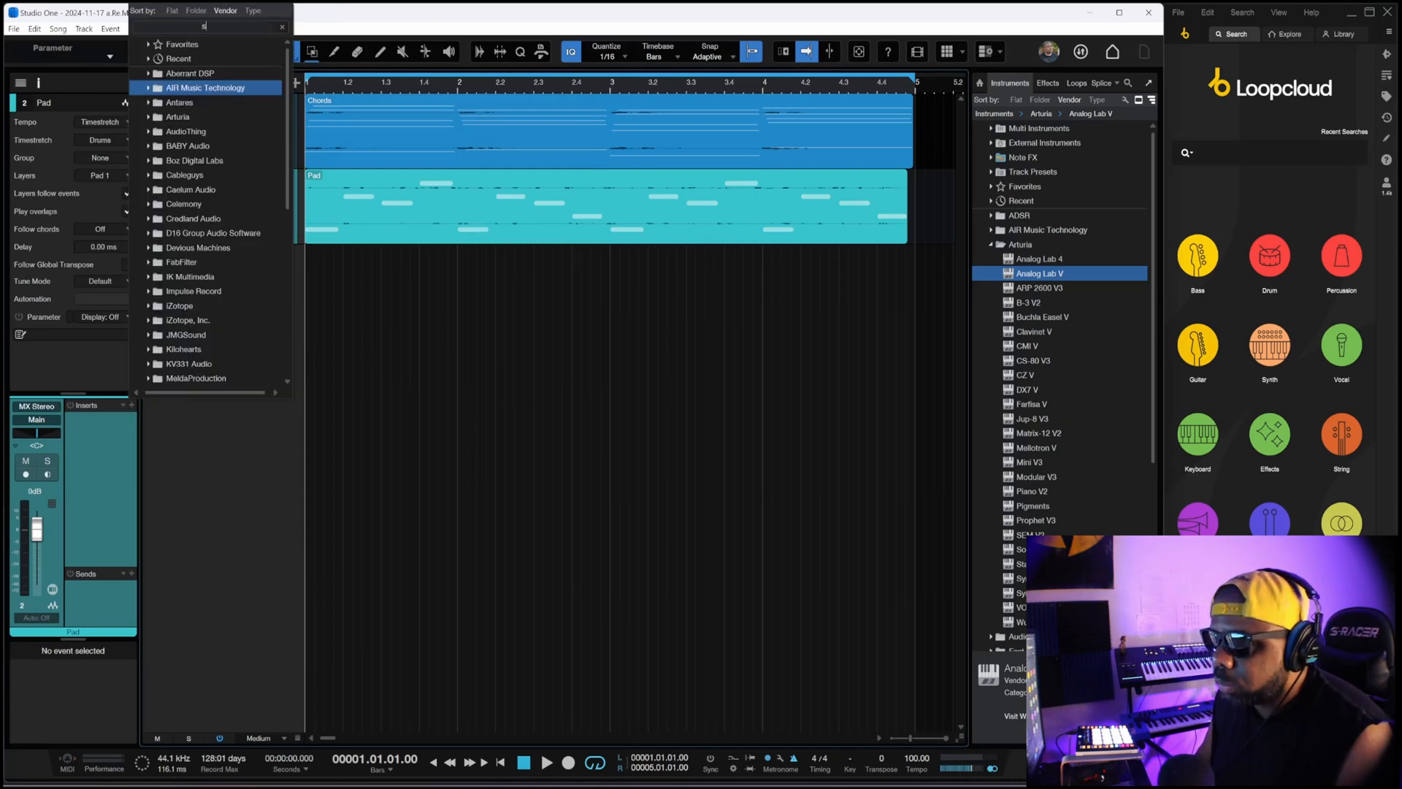
pyautogui.write('at')
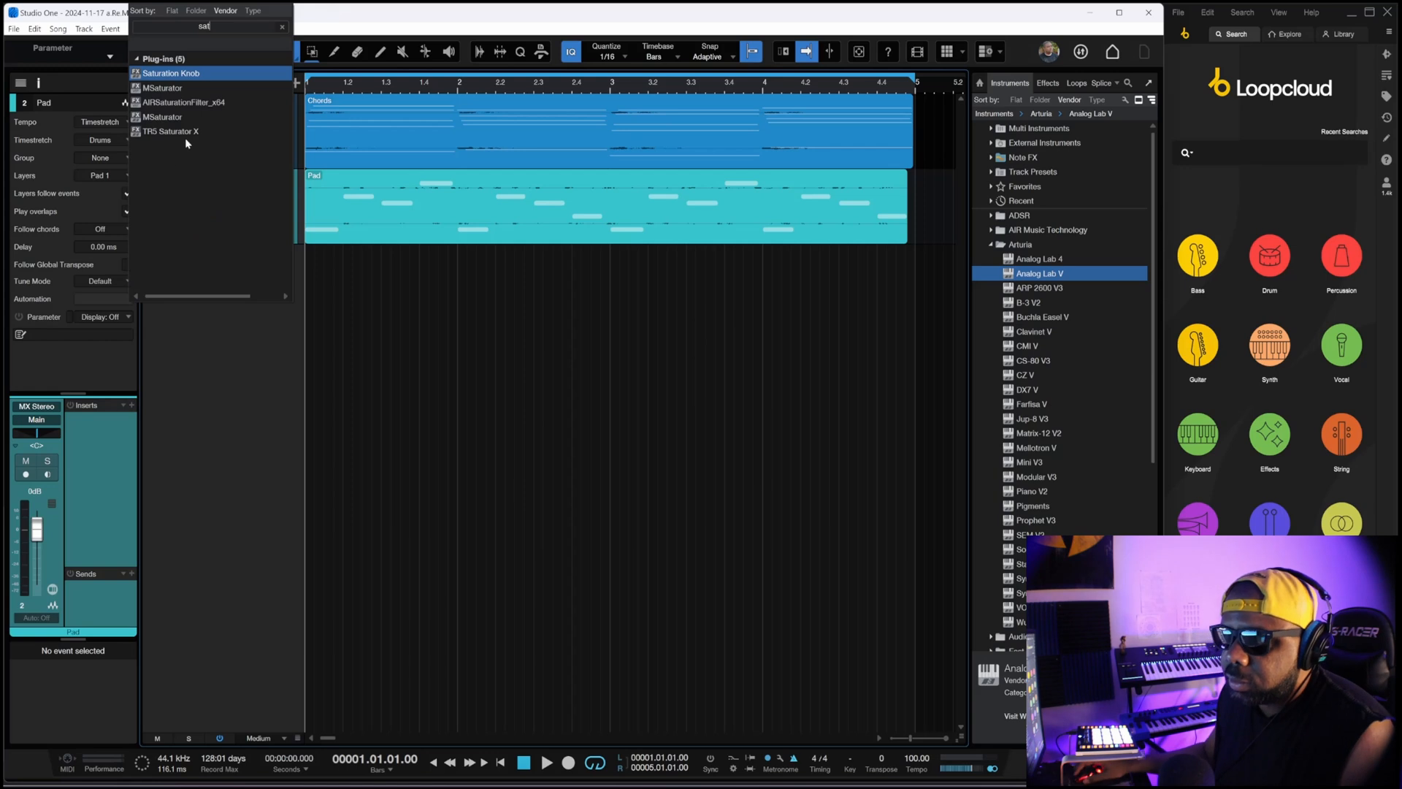
pyautogui.click(176, 131)
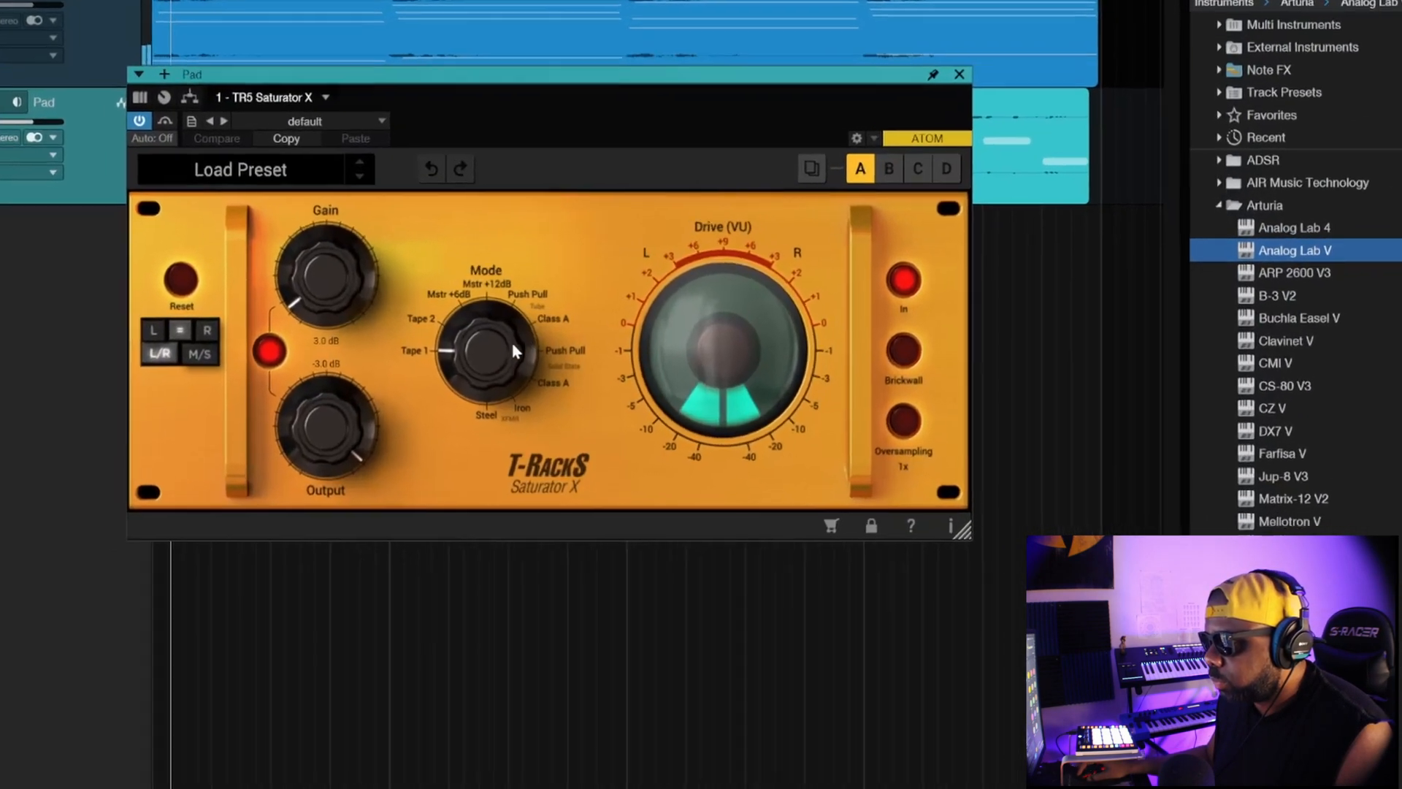
# Set Saturator X to 2x oversampling, 20 dB gain with the linked output at -20 dB, and the solid-state Push Pull mode.
pyautogui.click(903, 421)
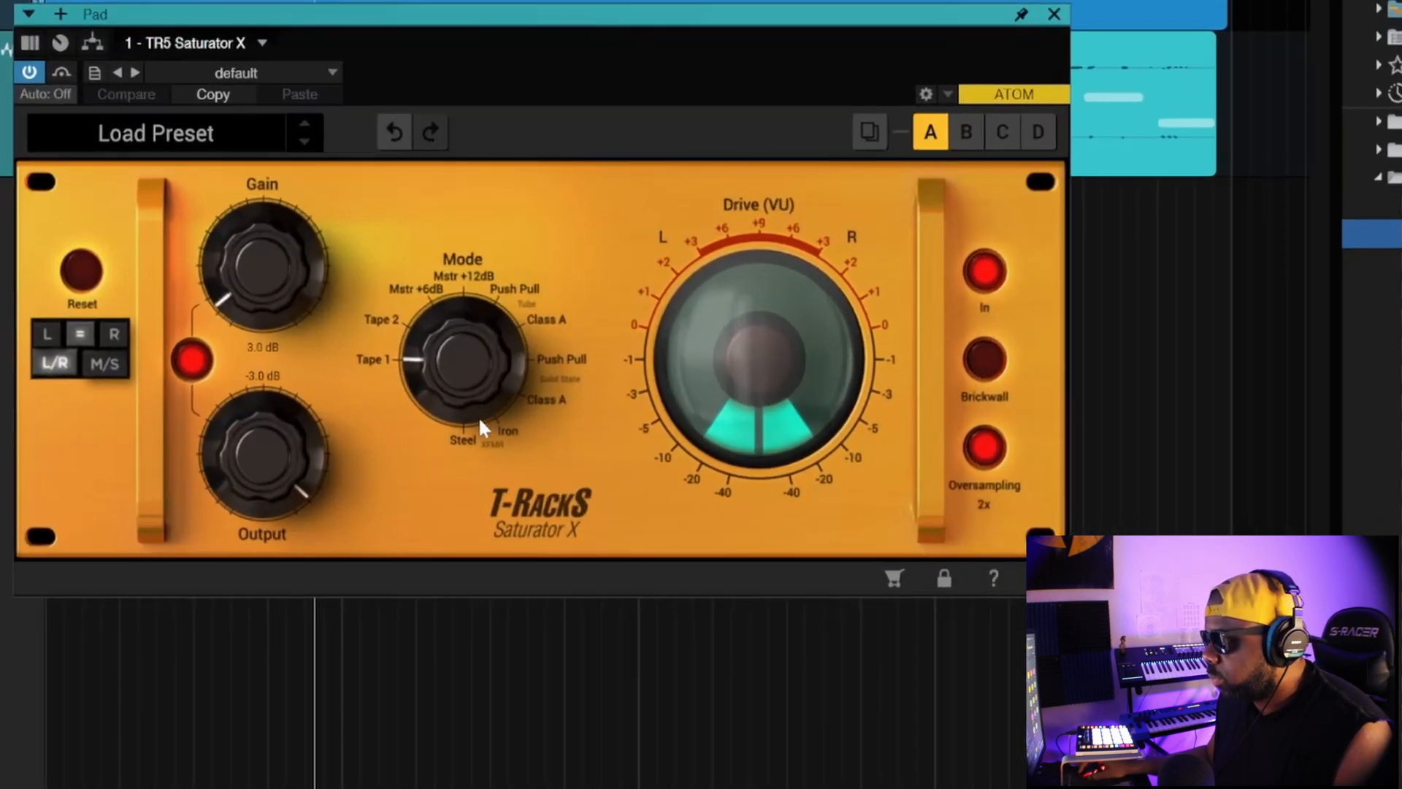
pyautogui.moveTo(459, 371); pyautogui.dragTo(463, 260)
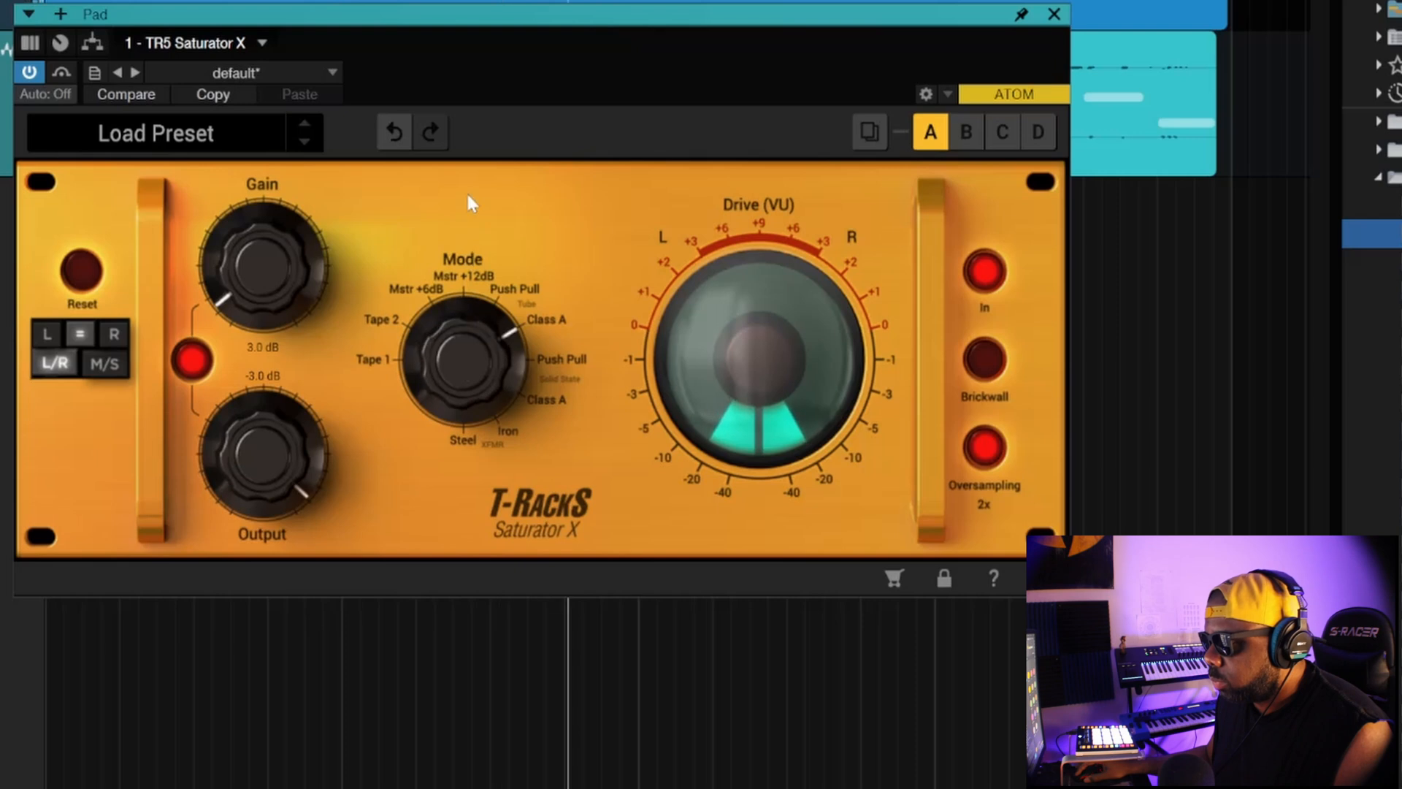
pyautogui.moveTo(268, 229); pyautogui.dragTo(265, 155)
pyautogui.moveTo(442, 366); pyautogui.dragTo(436, 293)
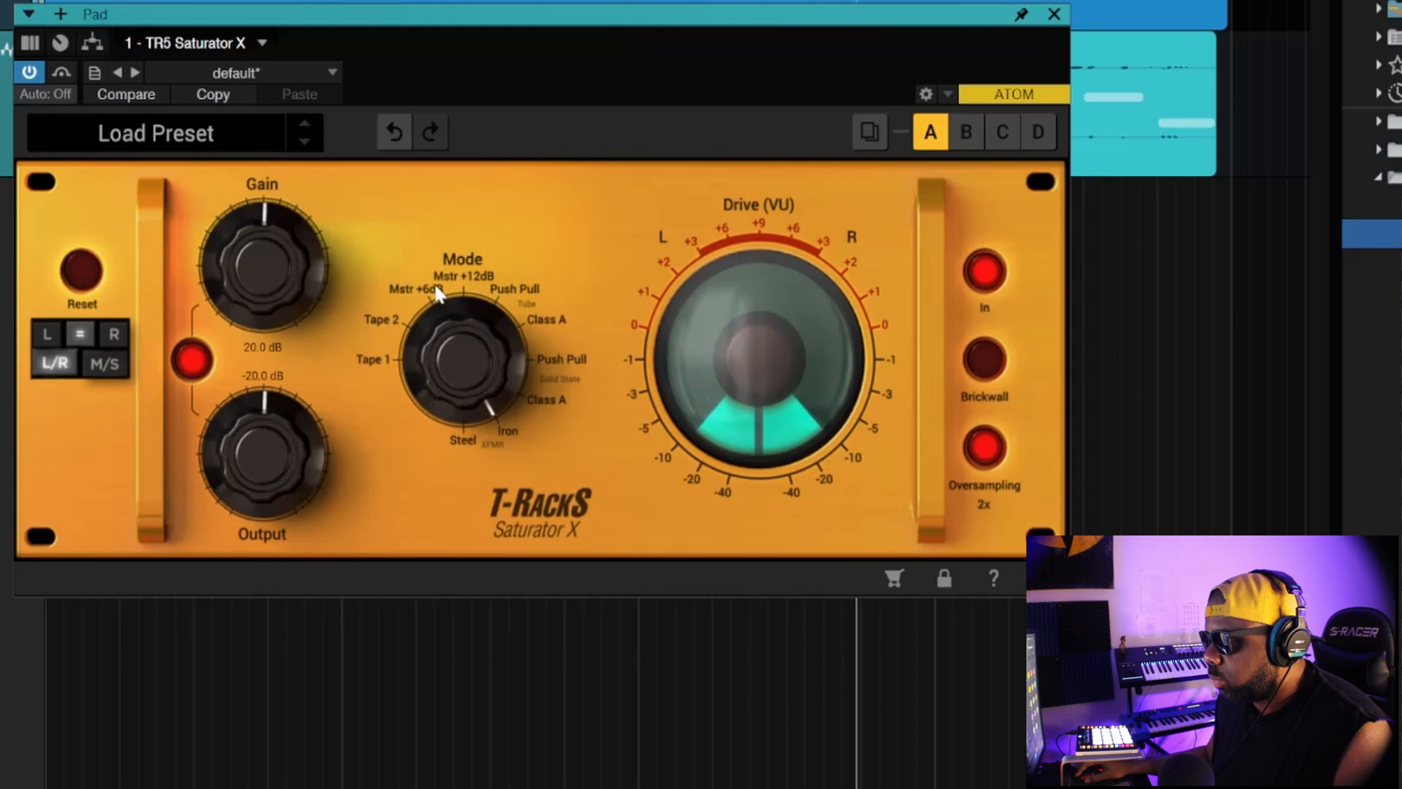
pyautogui.moveTo(437, 296); pyautogui.dragTo(456, 348)
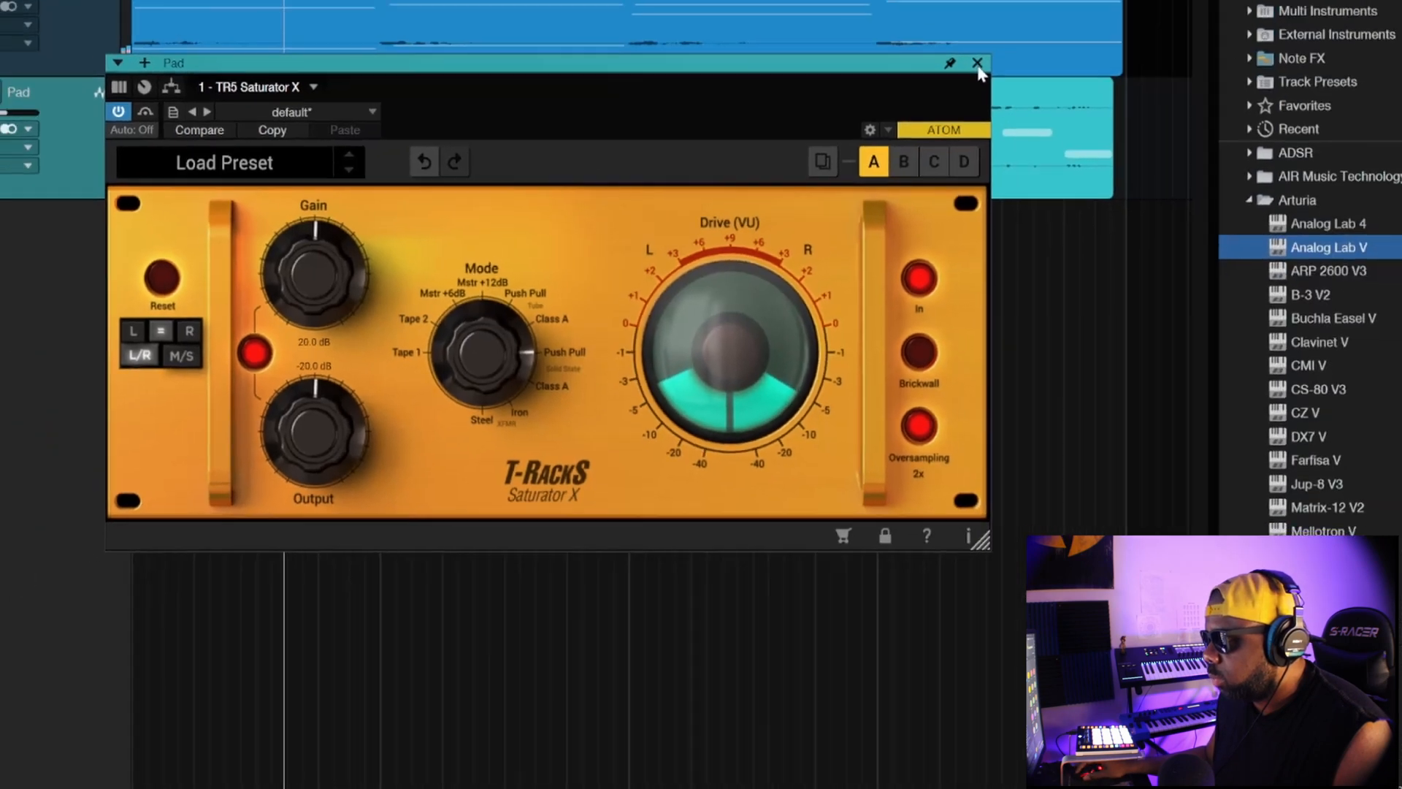
pyautogui.click(1053, 10)
# Add FabFilter Pro-Q 2 to the Pad track's inserts after Saturator X and load its S2S Bandpass preset.
pyautogui.click(132, 406)
pyautogui.write('f')
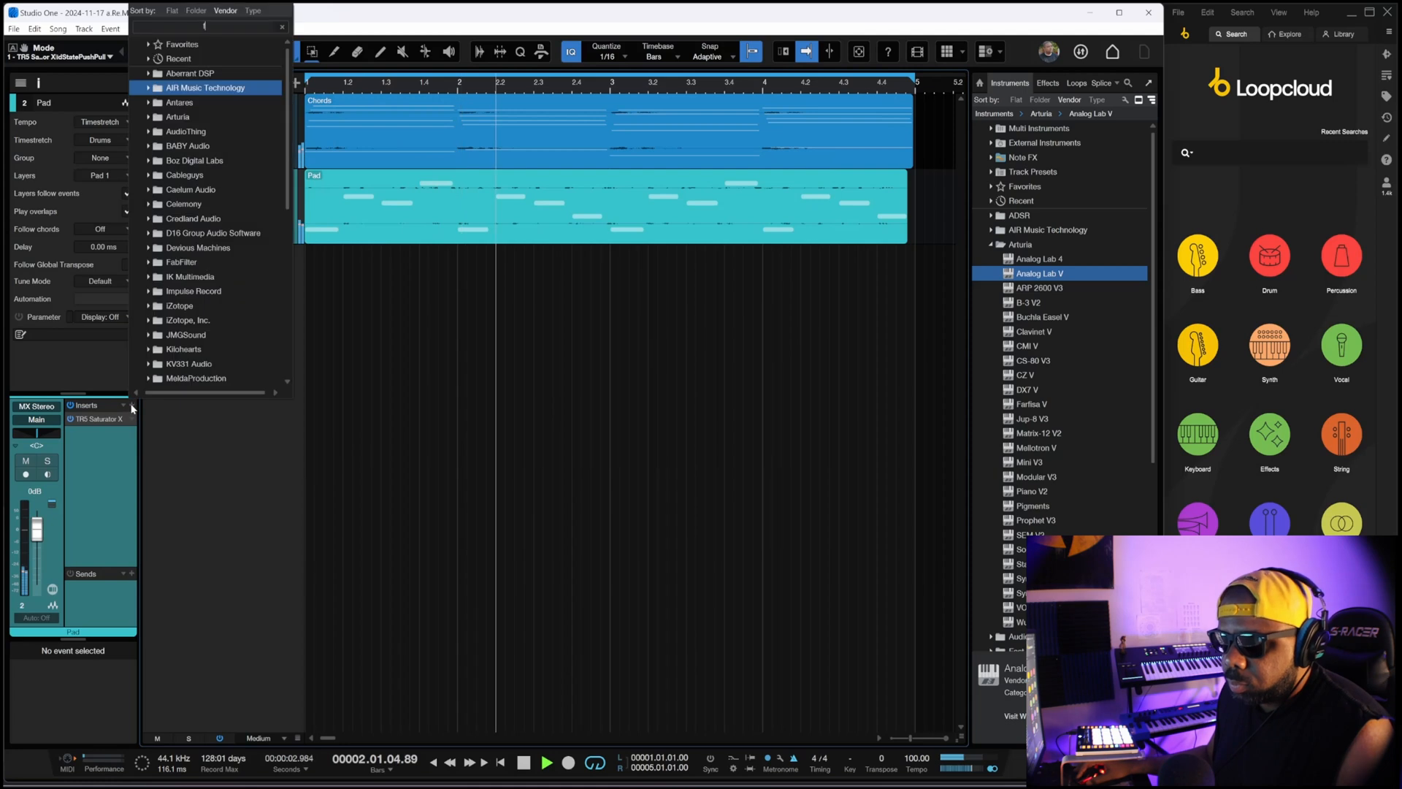
pyautogui.write('a')
pyautogui.click(226, 103)
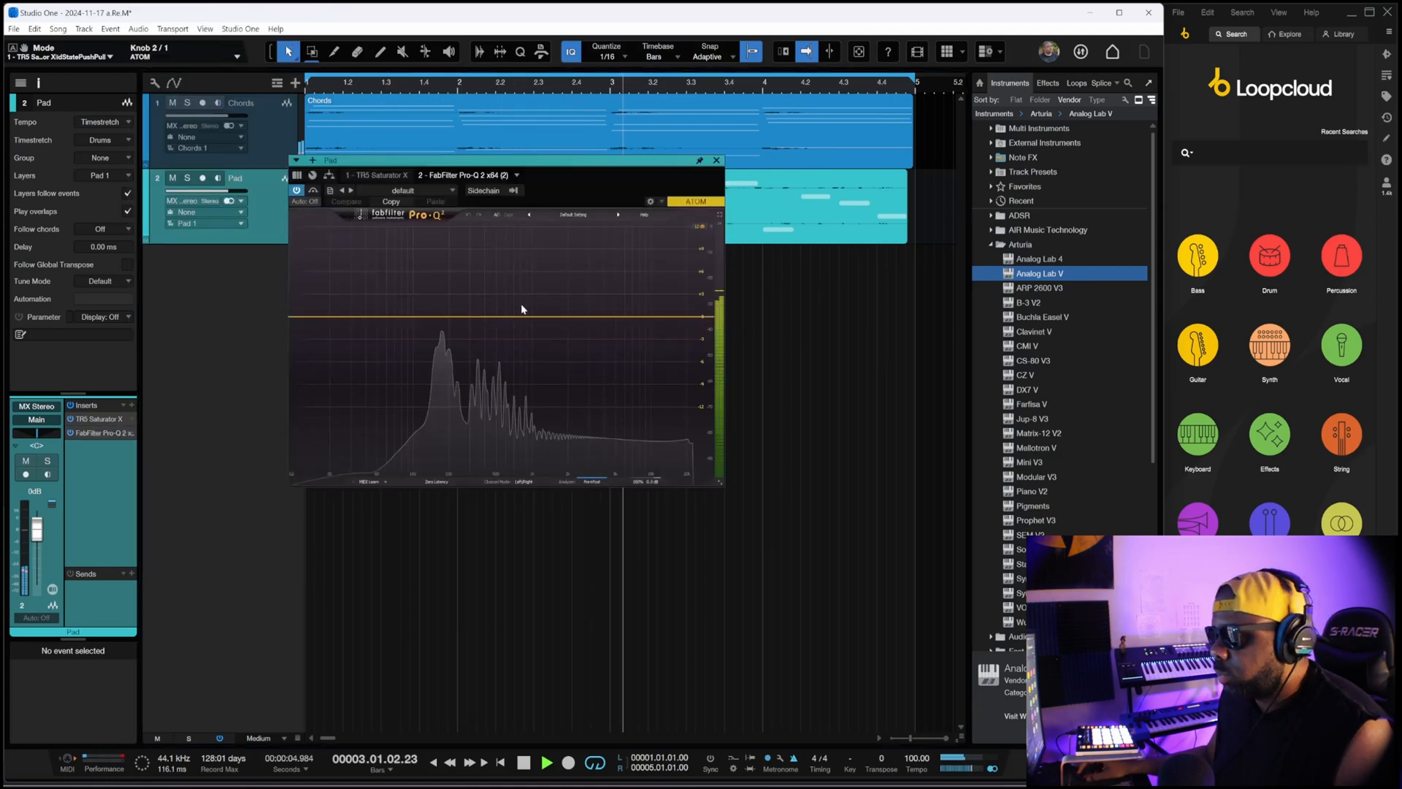
pyautogui.click(581, 212)
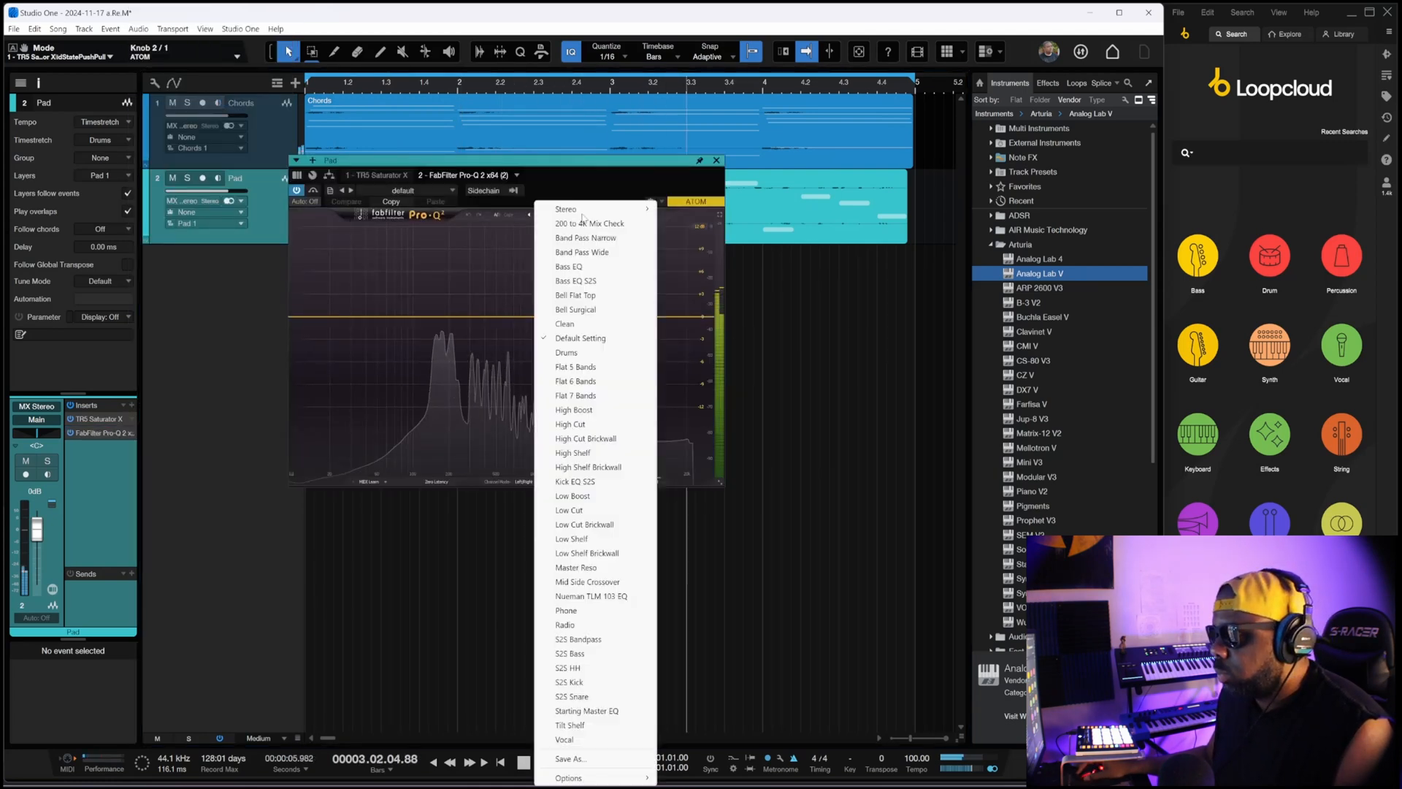
pyautogui.click(610, 641)
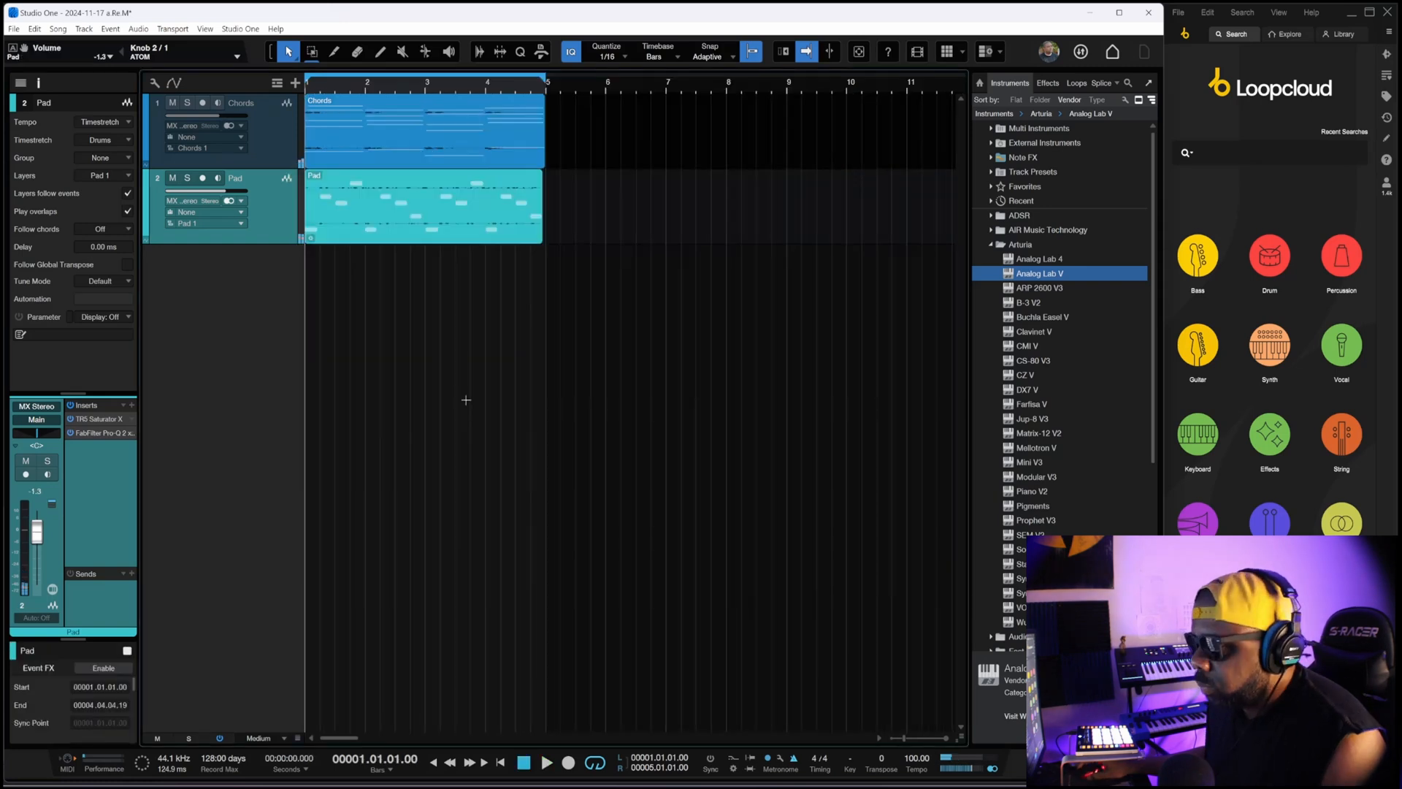
# Reduce the track height to Normal and add another Analog Lab V instrument track below Pad.
pyautogui.scroll(-4, 466, 403)
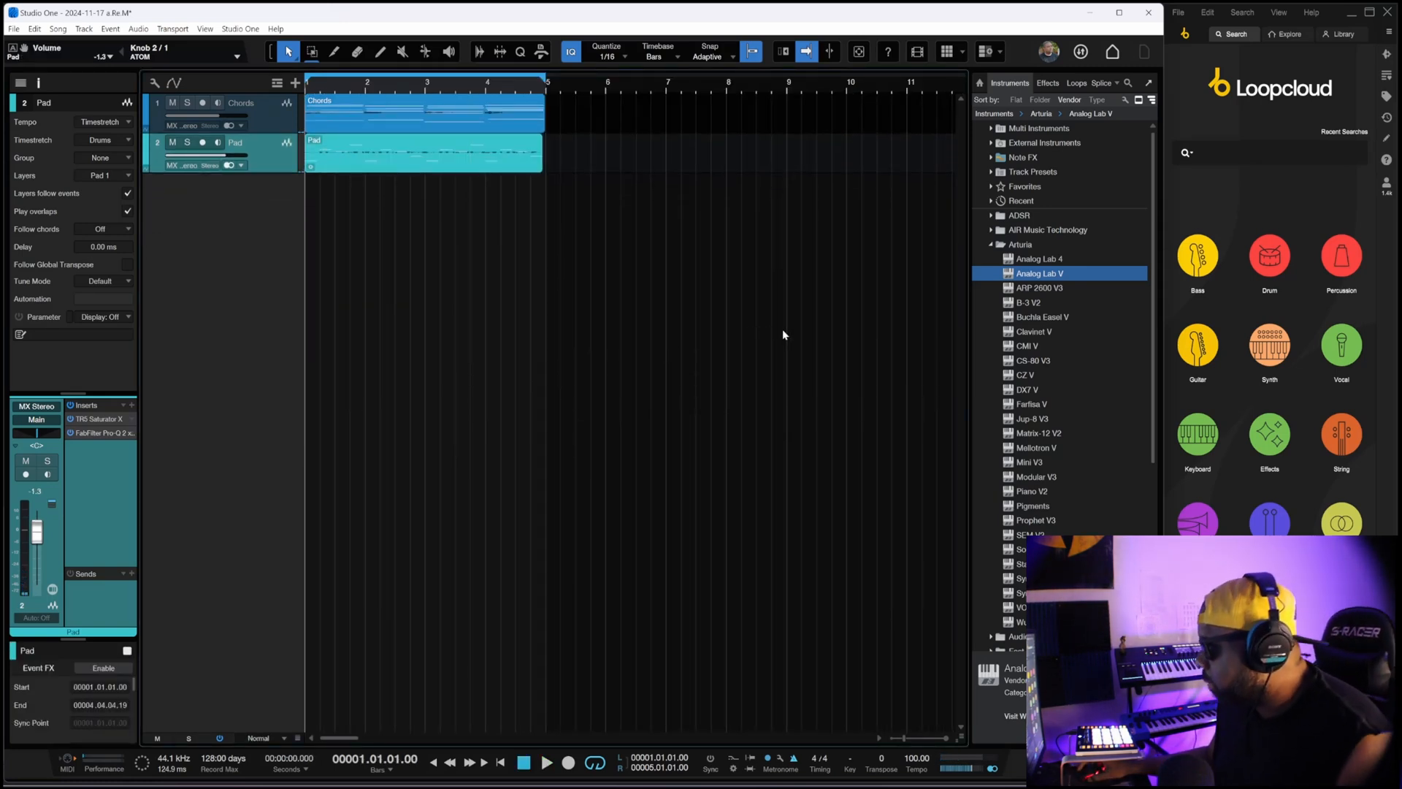
pyautogui.click(992, 245)
pyautogui.click(992, 246)
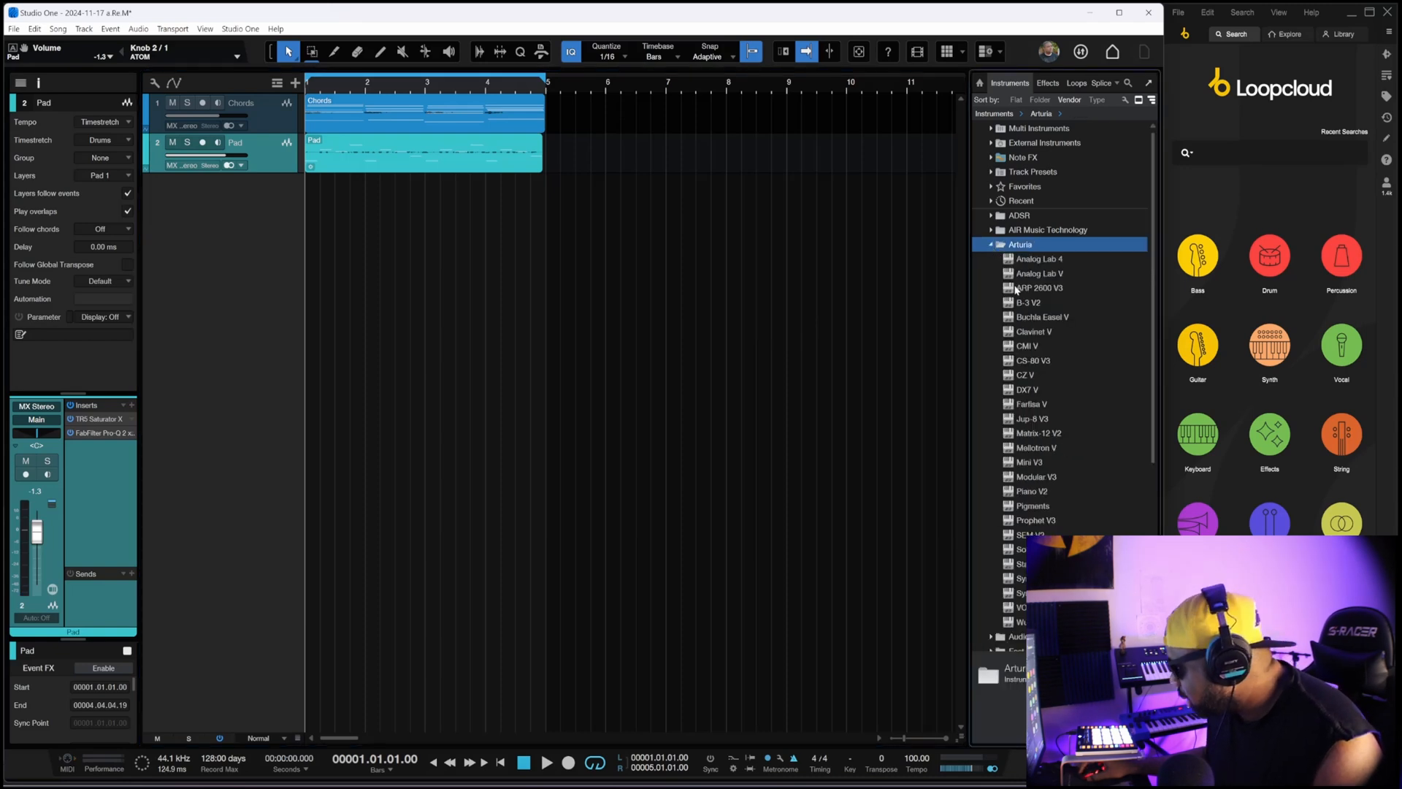
pyautogui.moveTo(1008, 276); pyautogui.dragTo(401, 279)
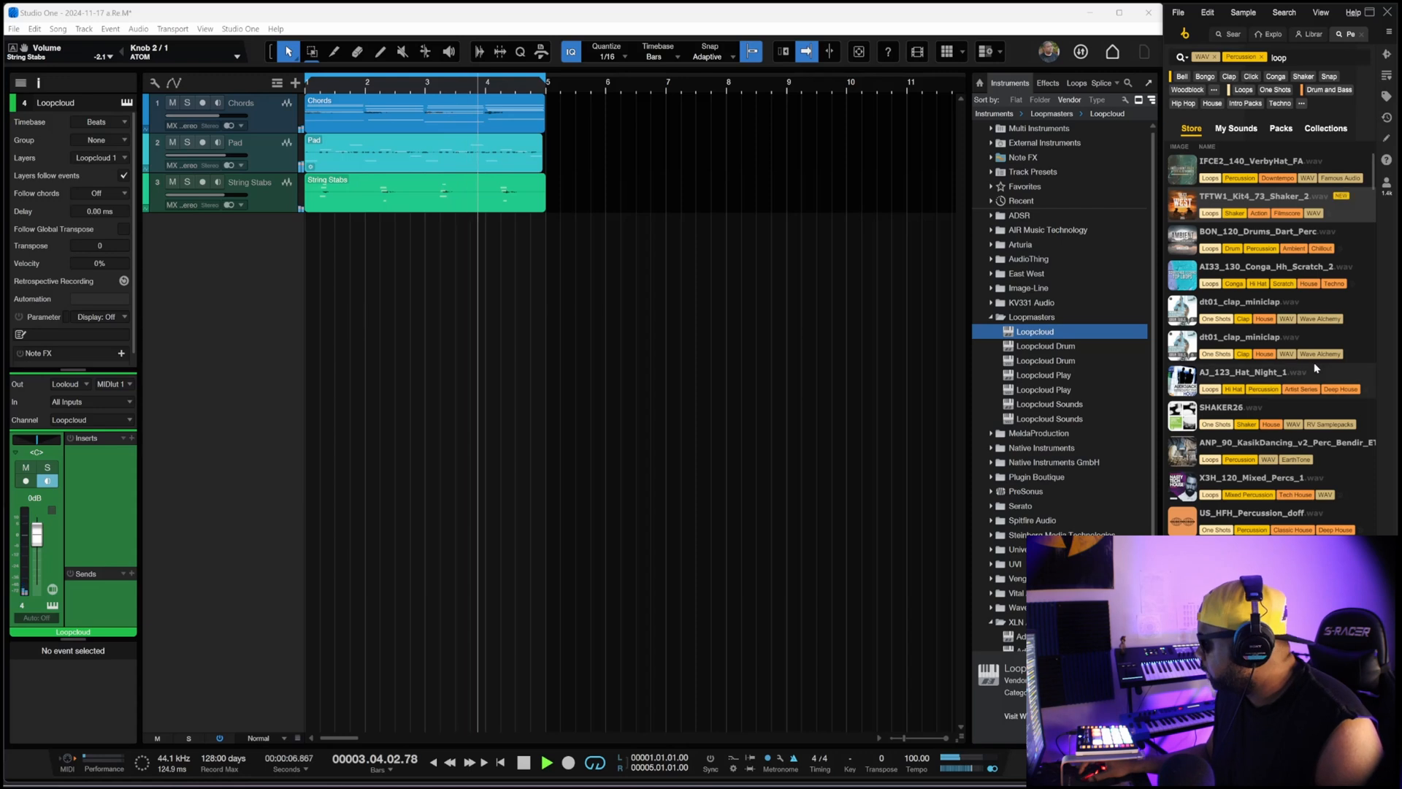
# Place the Loopcloud loop TFTW1_Kit4_73_Shaker_2 on a new track below String Stabs, starting at bar 1.
pyautogui.moveTo(1250, 197); pyautogui.dragTo(420, 241)
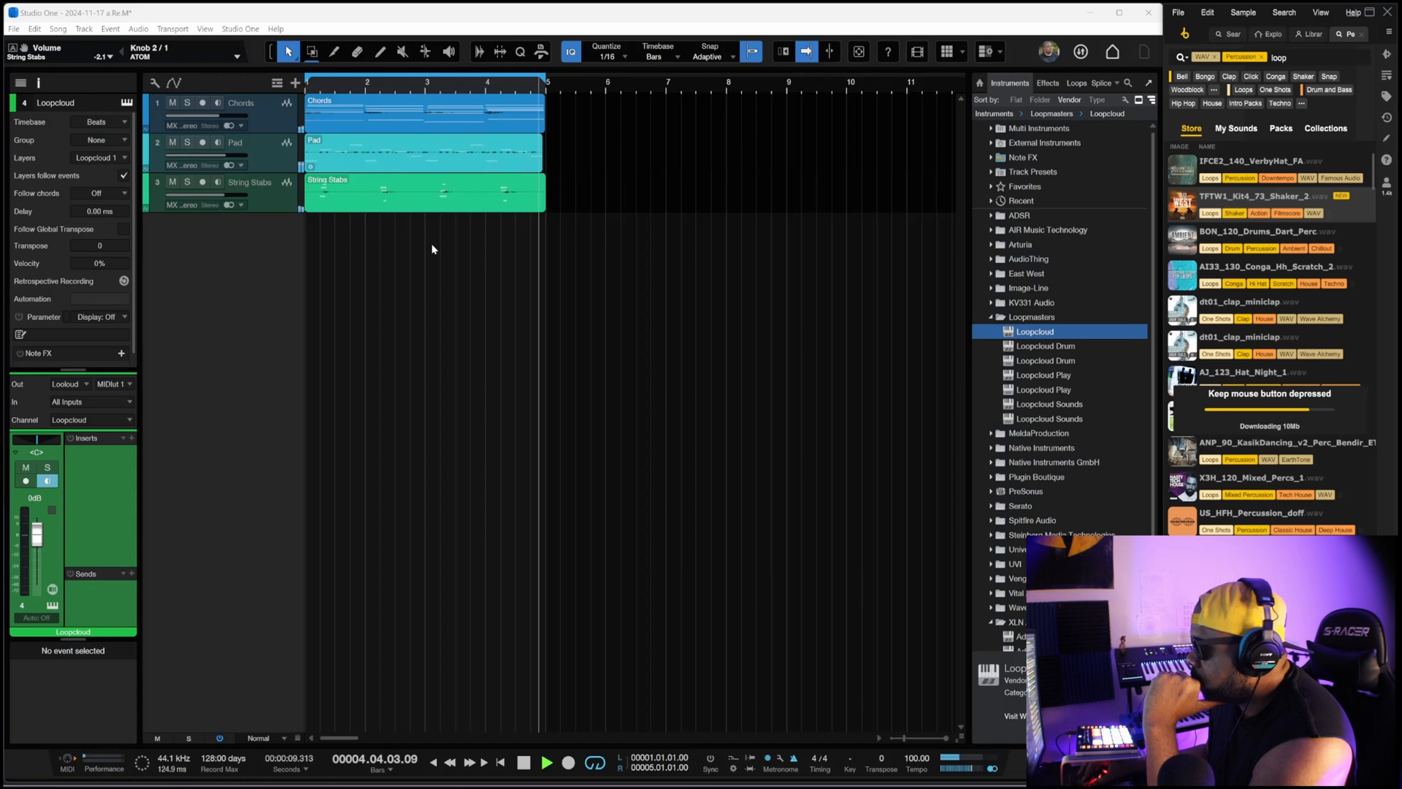
pyautogui.moveTo(431, 249); pyautogui.dragTo(330, 232)
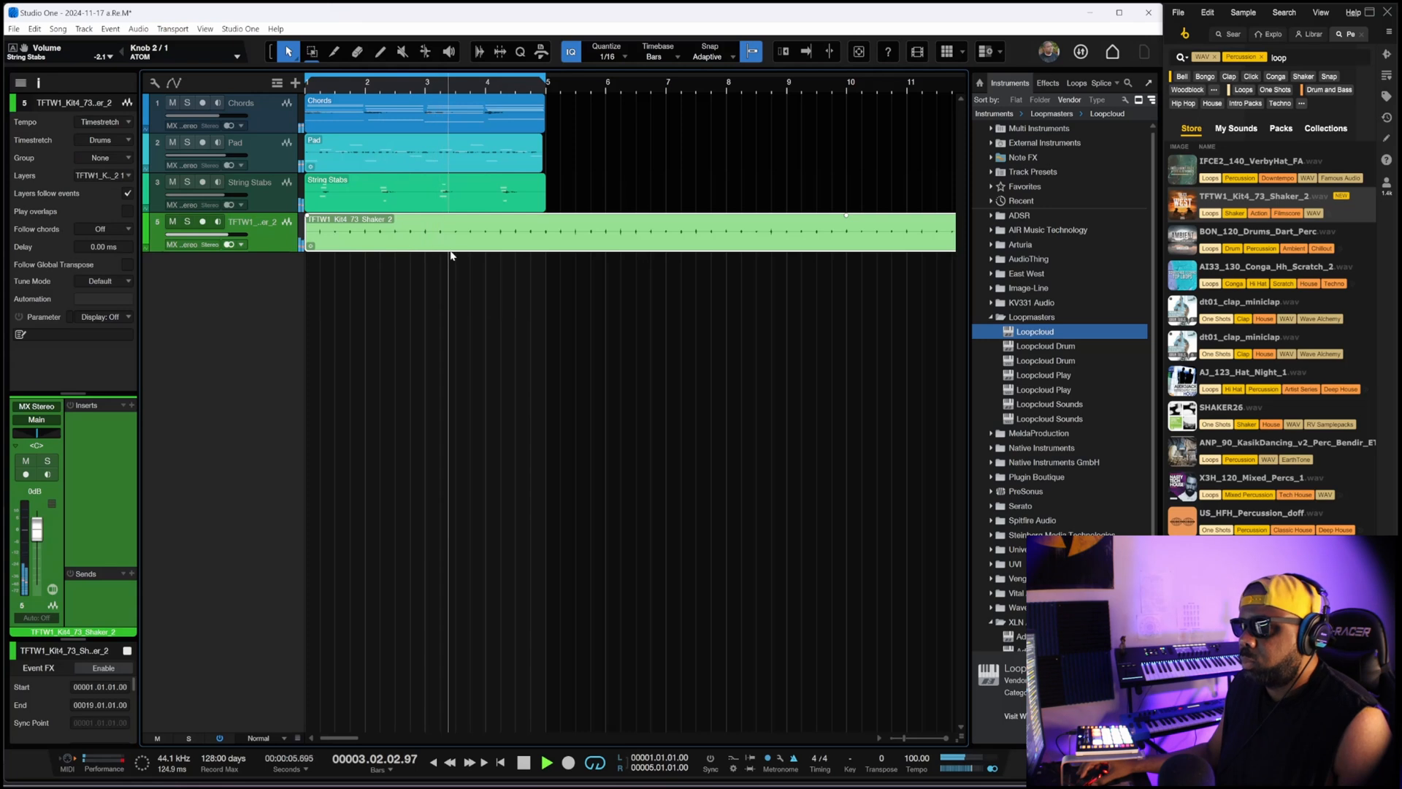
pyautogui.click(467, 289)
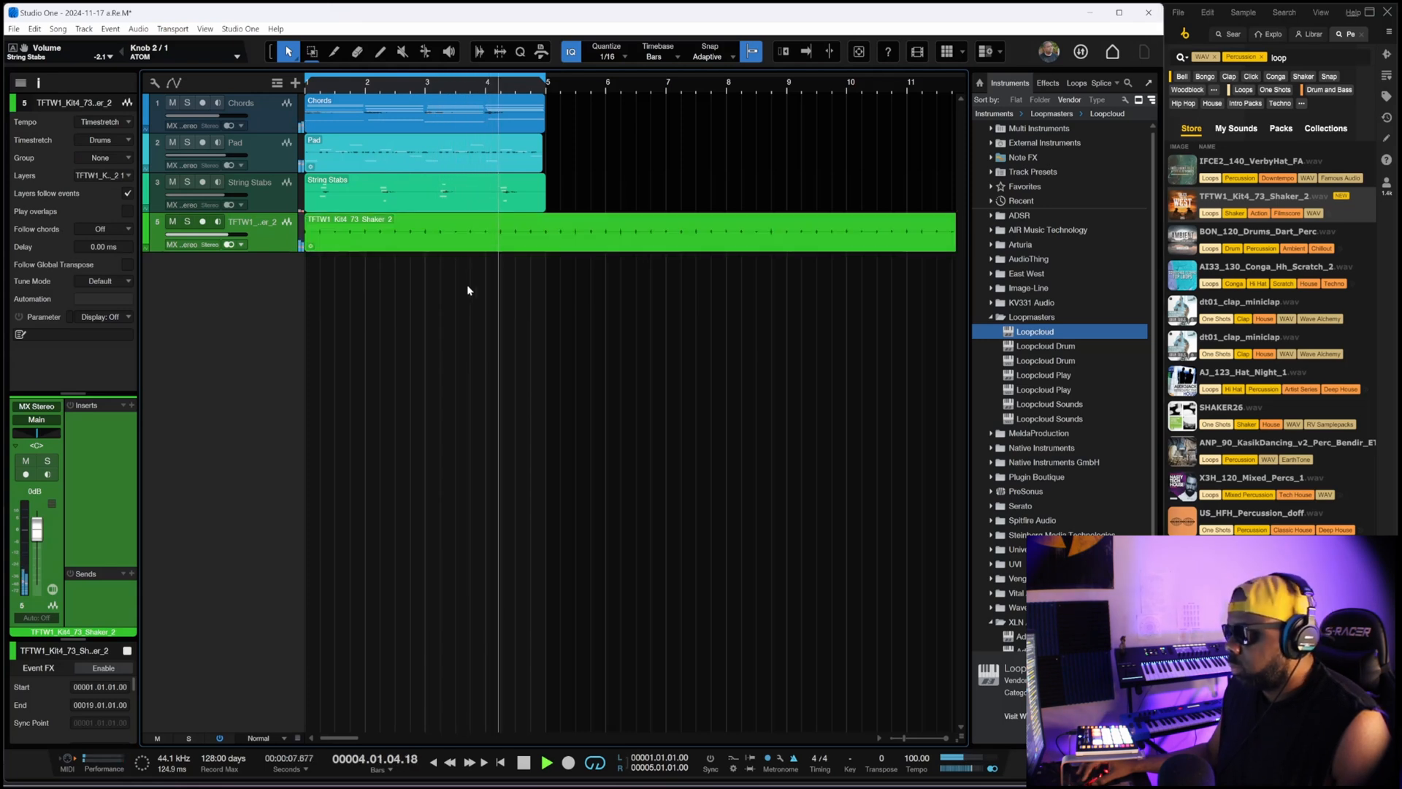
# Trim the shaker clip to end at bar 5, level with the other parts, and play the loop.
pyautogui.press('space')
pyautogui.press('w')
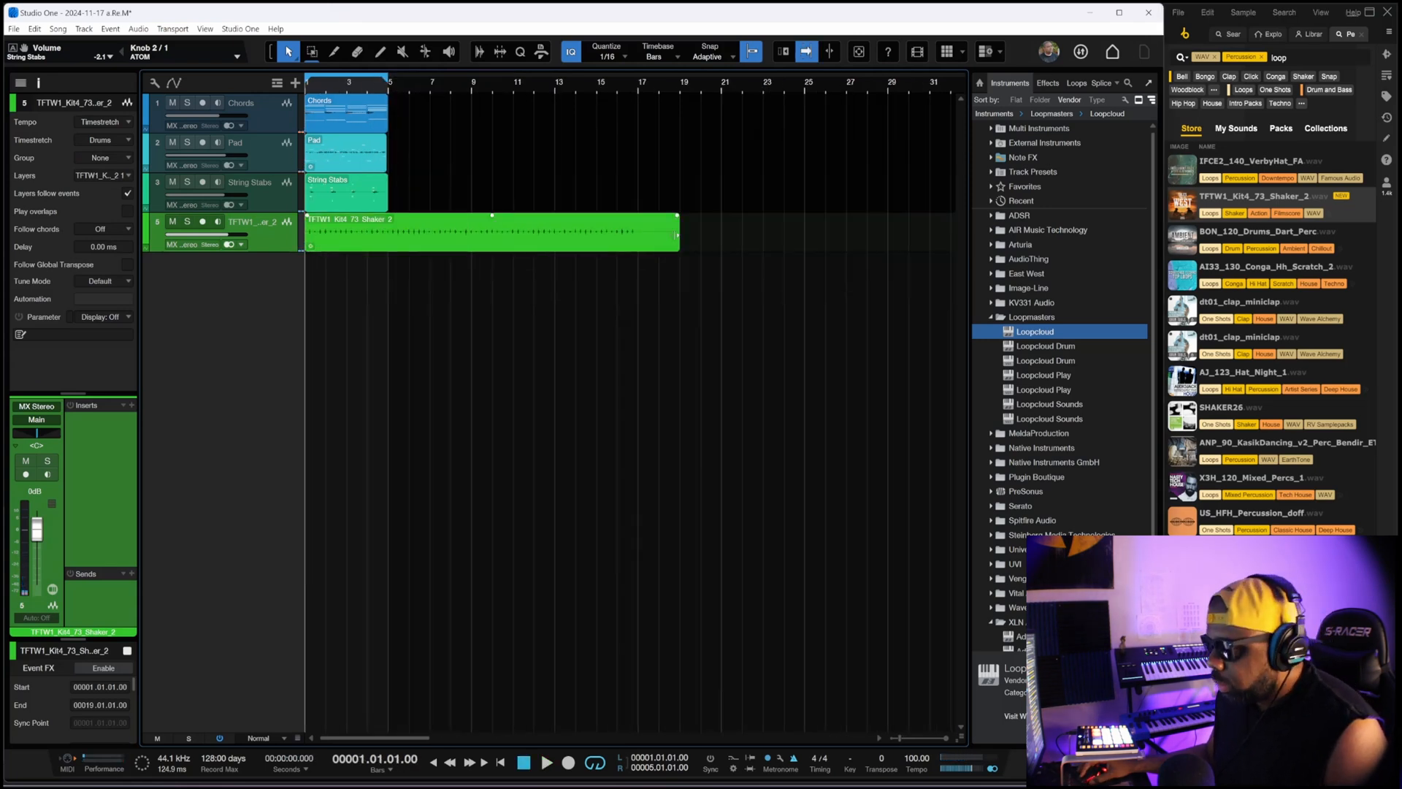
pyautogui.moveTo(677, 234); pyautogui.dragTo(387, 229)
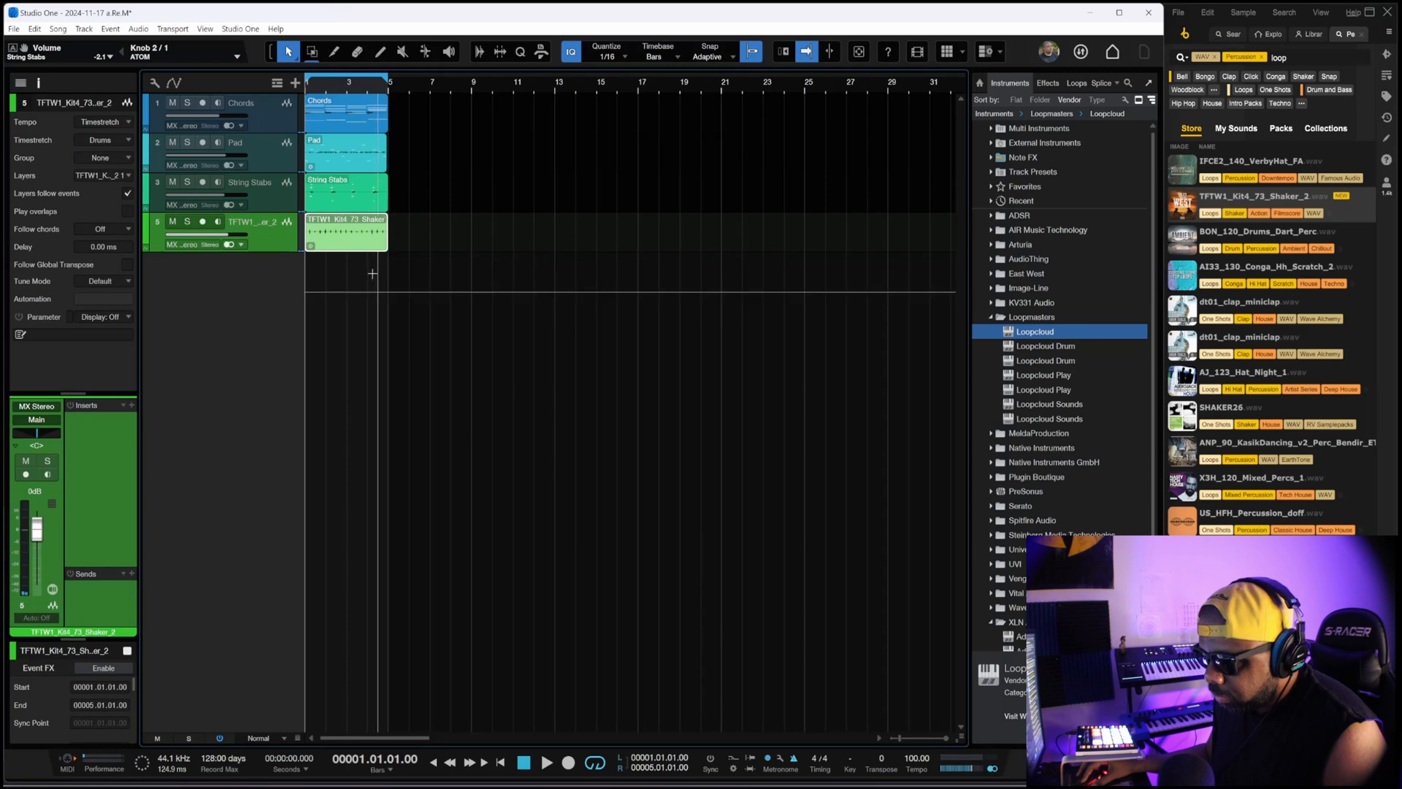
pyautogui.press('e')
pyautogui.press('e')
pyautogui.press('e')
pyautogui.press('e')
pyautogui.press('e')
pyautogui.press('e')
pyautogui.hscroll(-4, 373, 278)
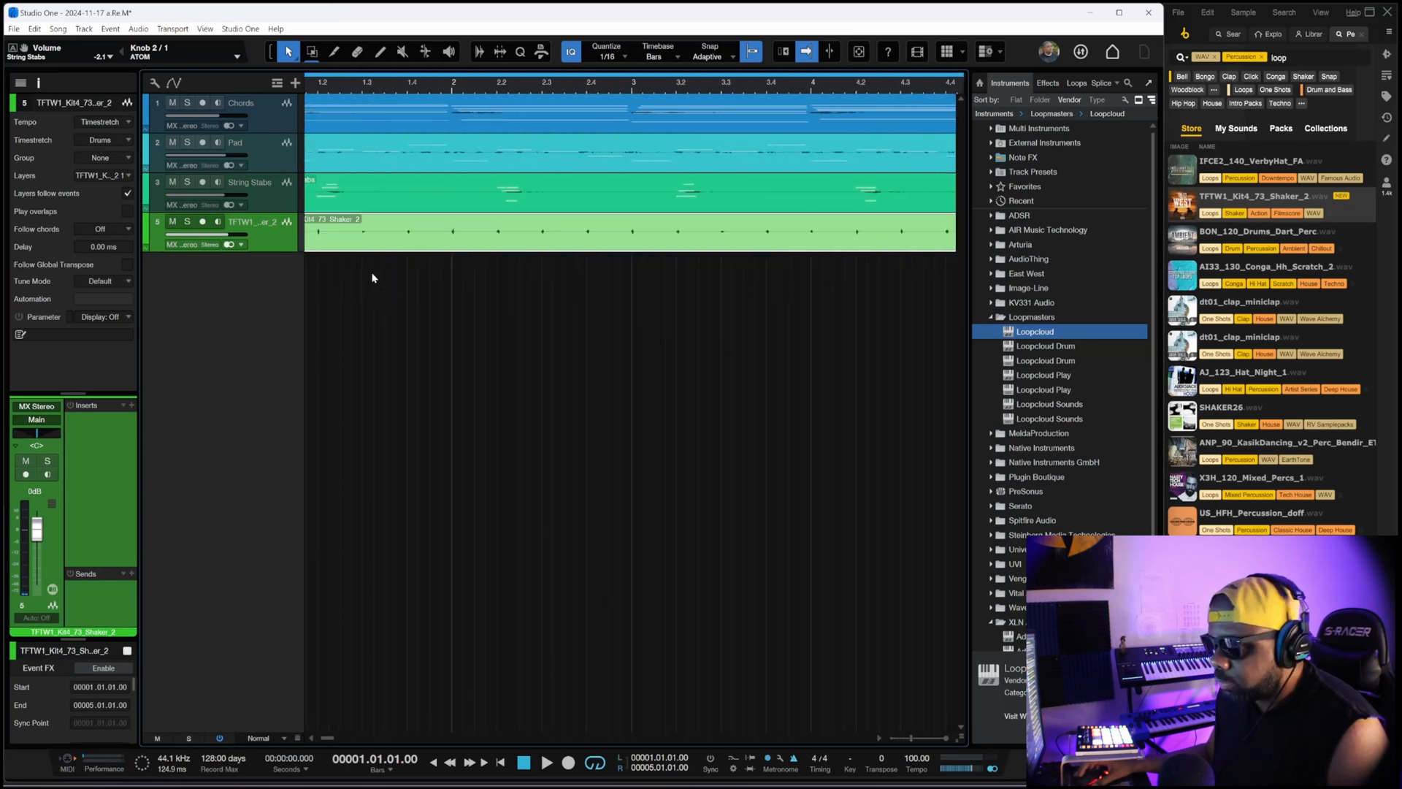
pyautogui.press('w')
pyautogui.press('w')
pyautogui.press('space')
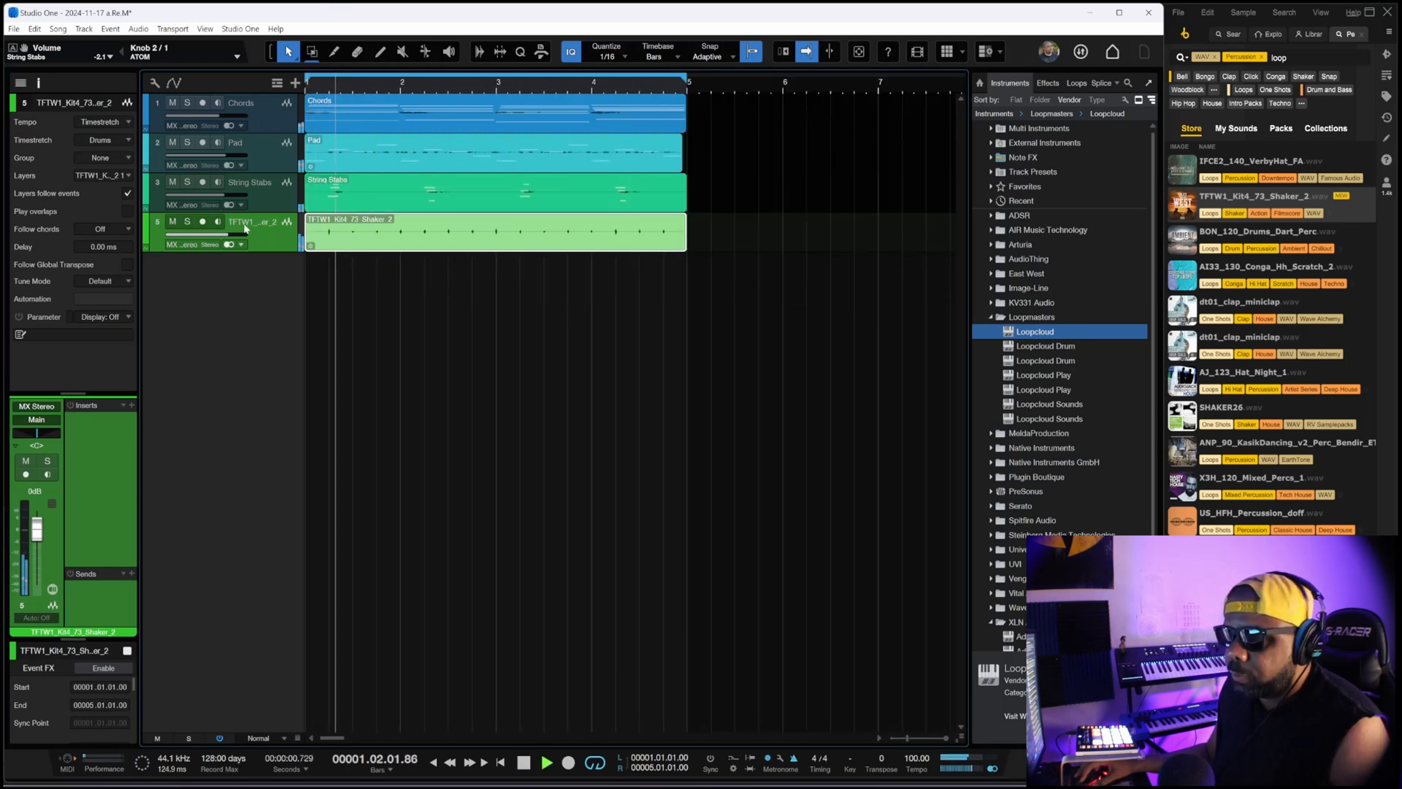
# Rename the TFTW1_Kit4_73_Shaker_2 track Shaker.
pyautogui.doubleClick(245, 228)
pyautogui.write('Shak')
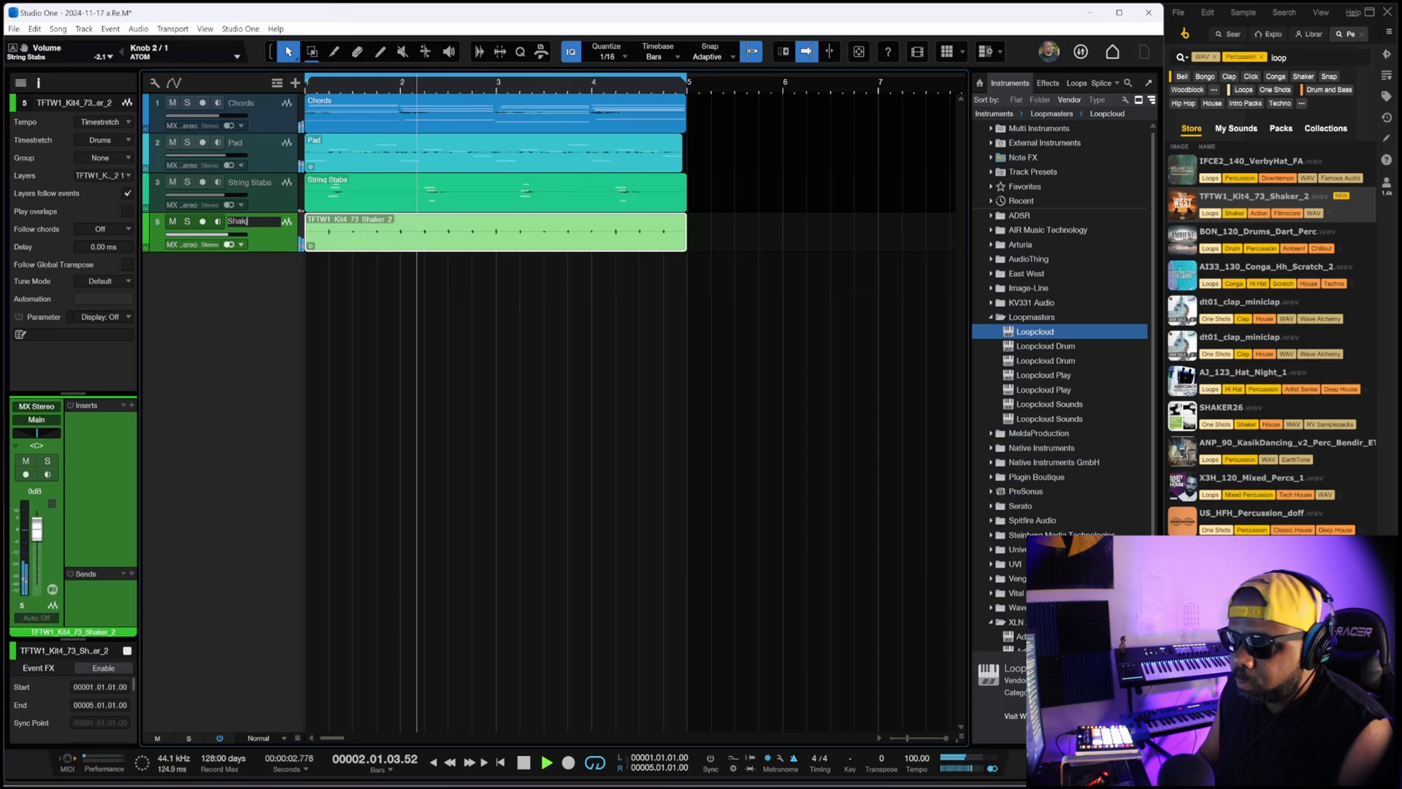
pyautogui.write('er')
pyautogui.press('Return')
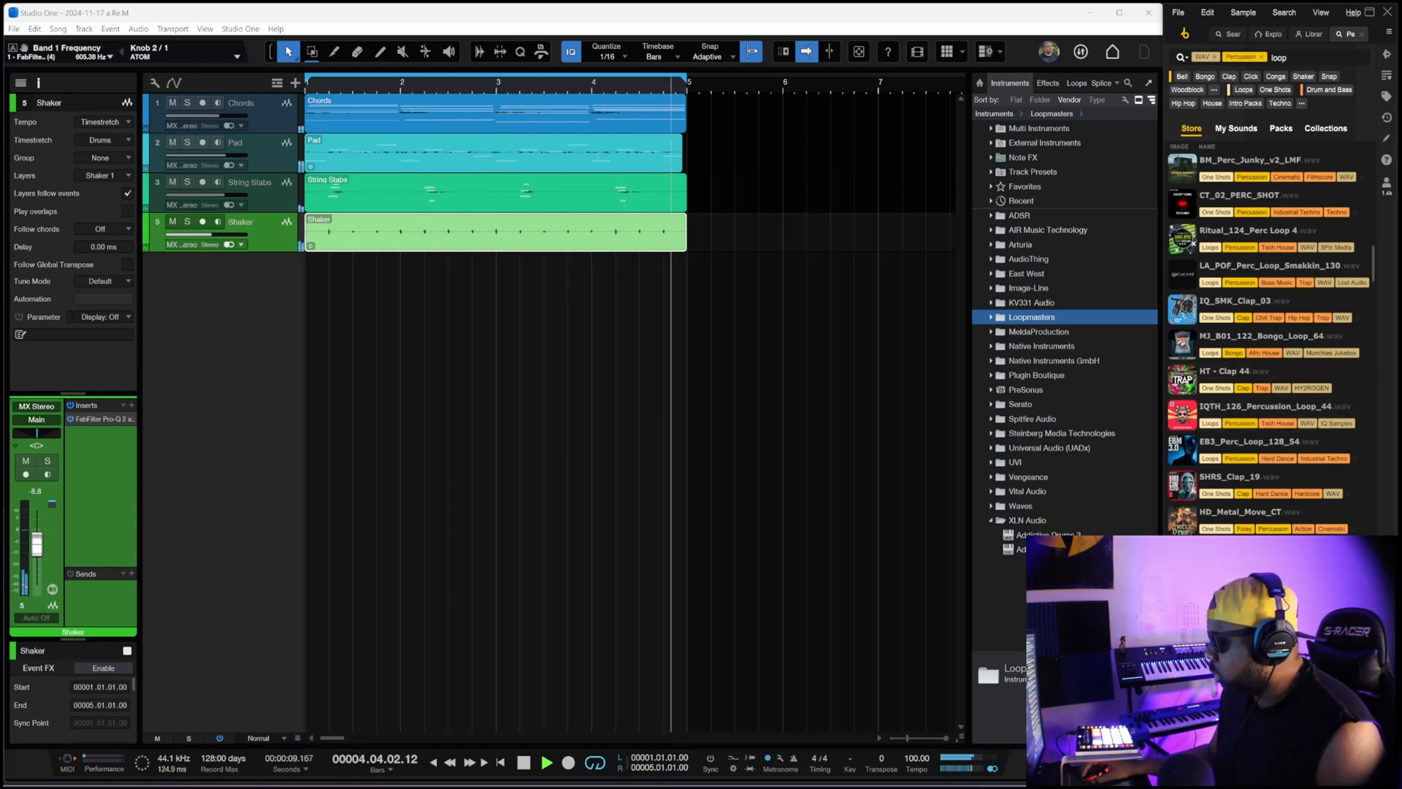
# Place the Loopcloud percussion loop HL_MHT_018_PERC_122 on a new track below Shaker, starting at bar 1.
pyautogui.moveTo(1205, 548); pyautogui.dragTo(320, 441)
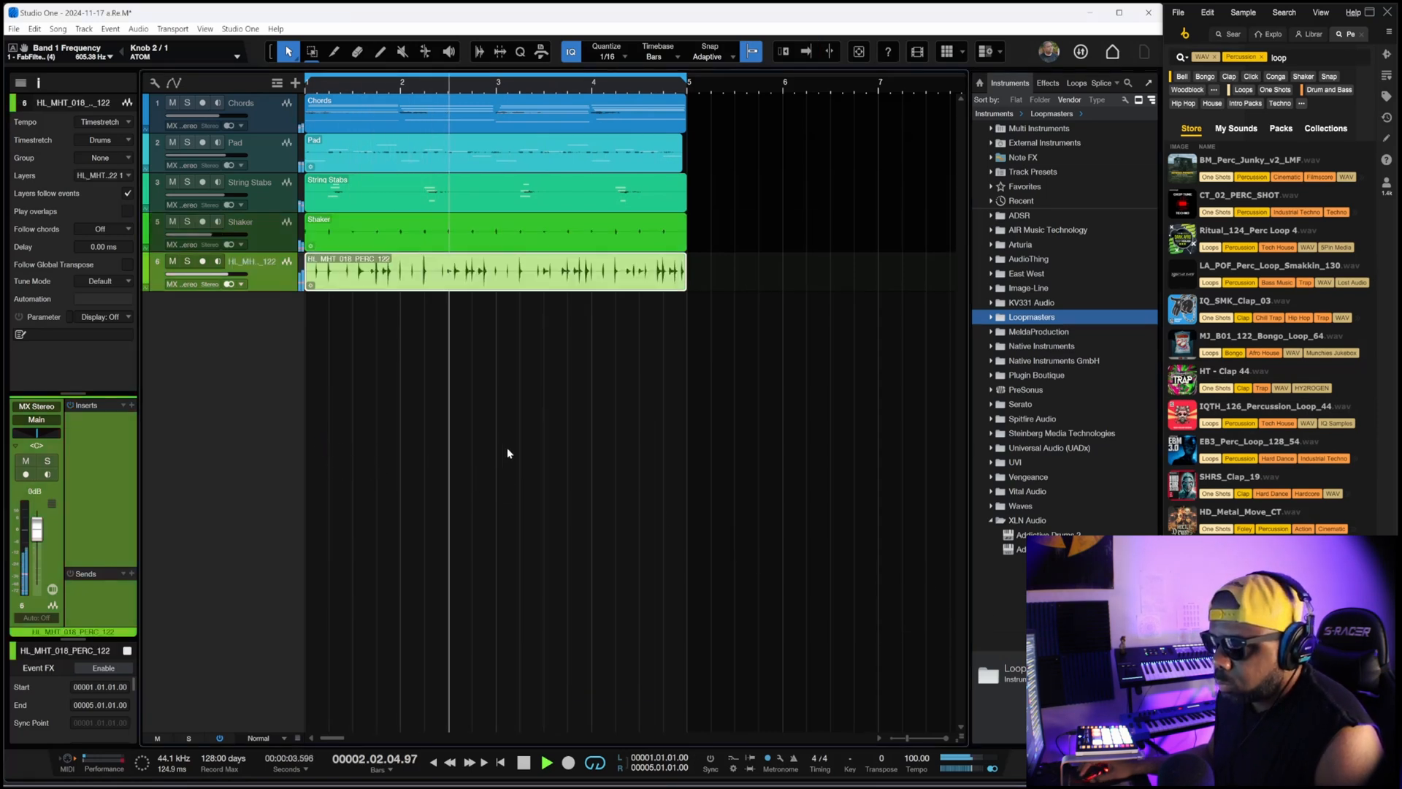
pyautogui.press('space')
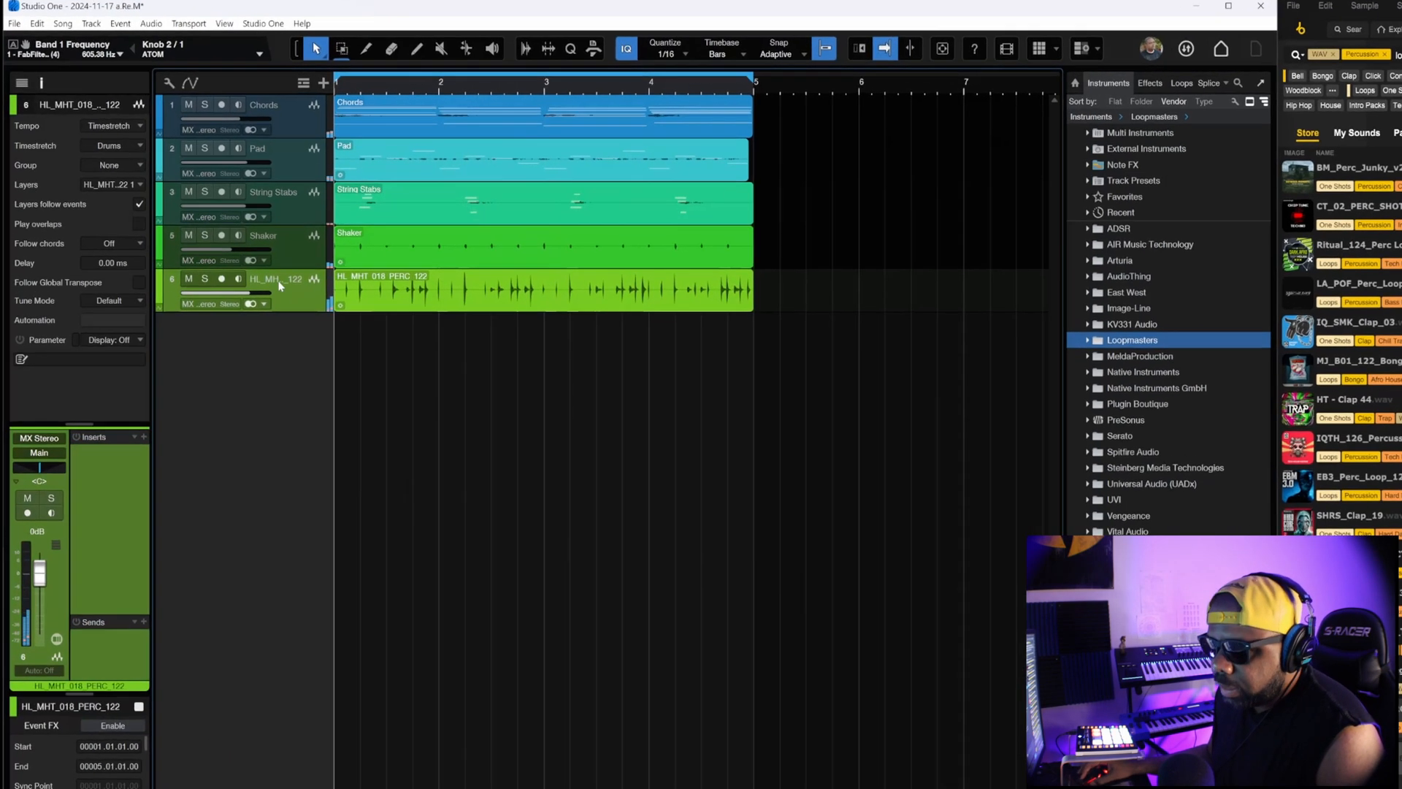
# Rename the HL_MHT_018_PERC_122 track Perc Loop and play the beat.
pyautogui.doubleClick(275, 279)
pyautogui.write('Perc')
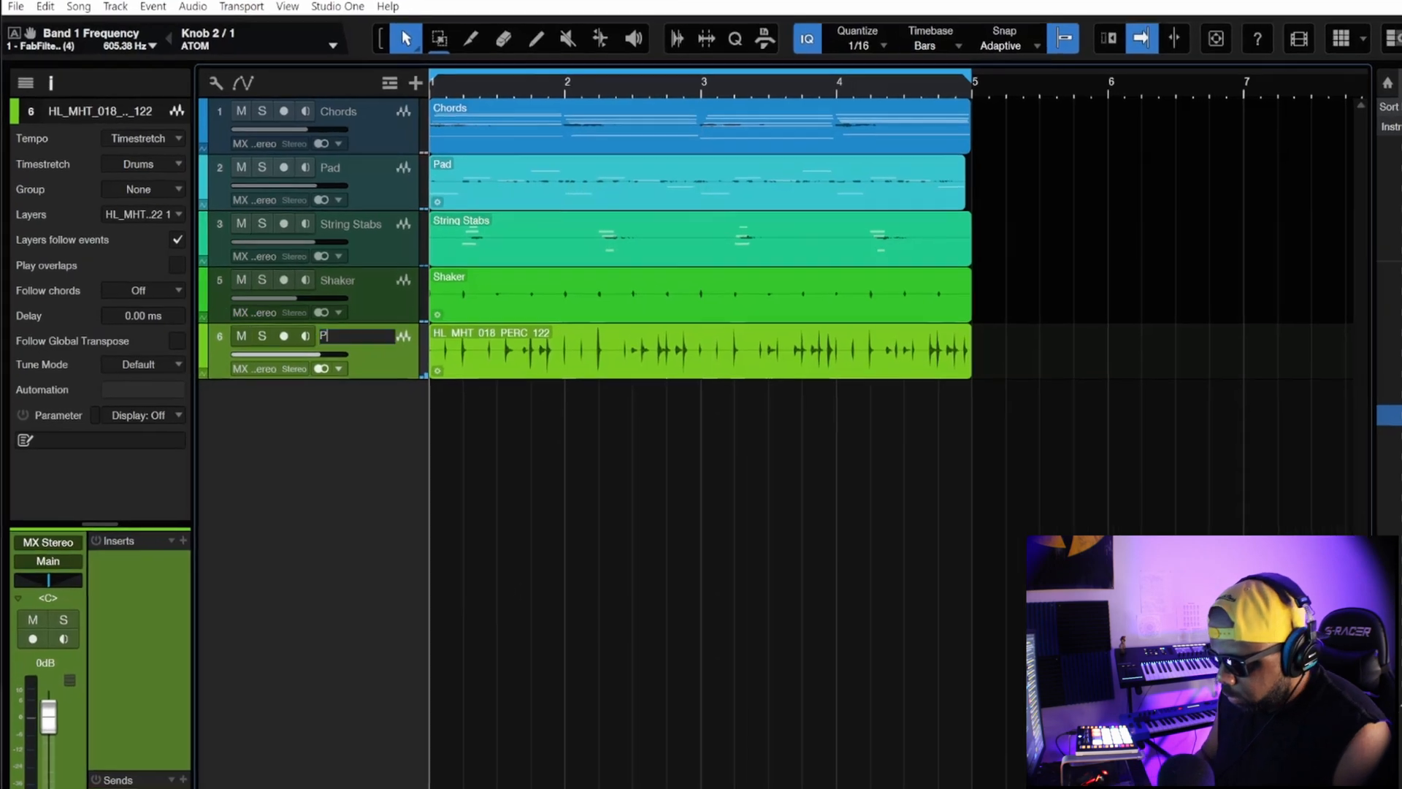
pyautogui.write(' Loop')
pyautogui.press('Return')
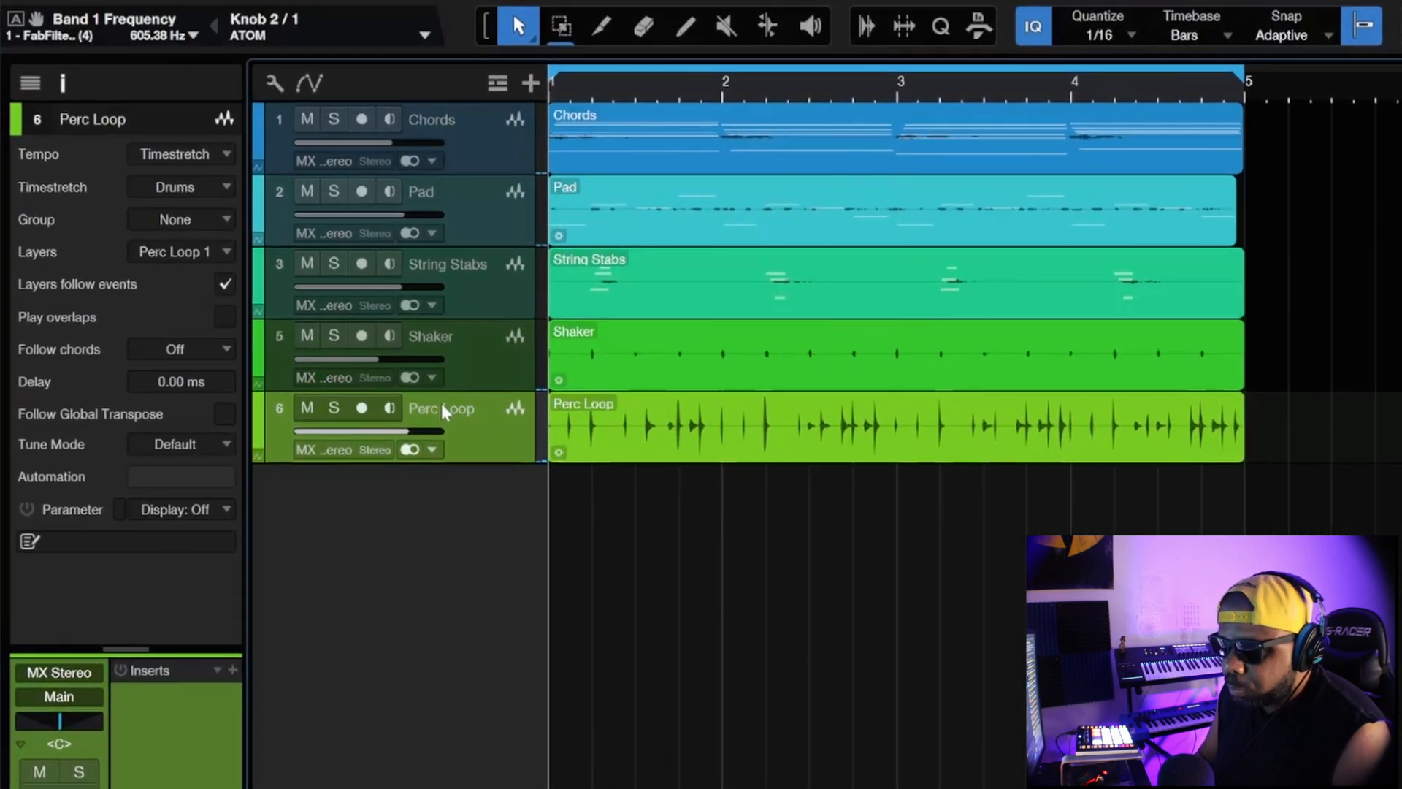
pyautogui.press('space')
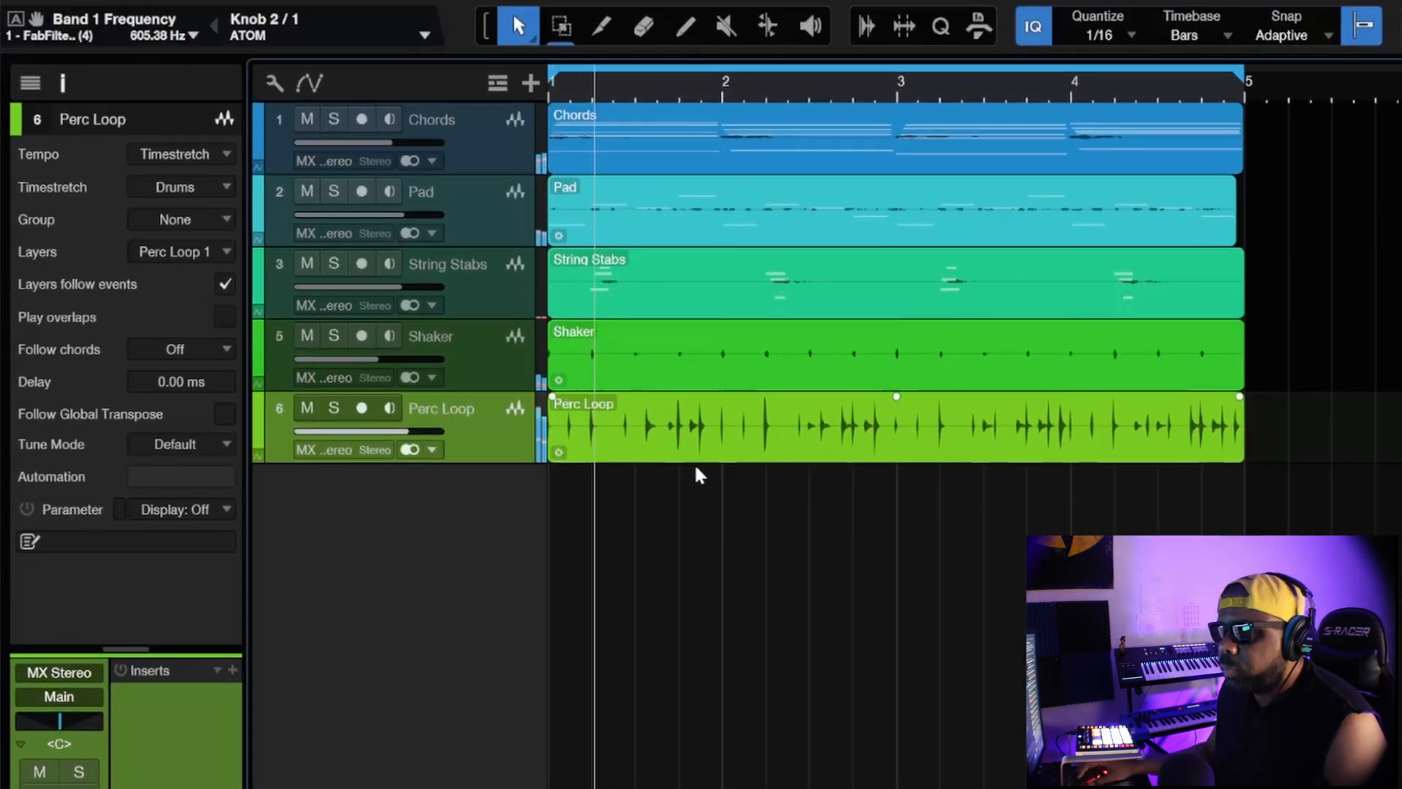
# Split the Perc Loop clip with the Split tool at six of its hits, cutting it into seven slices.
pyautogui.rightClick(733, 529)
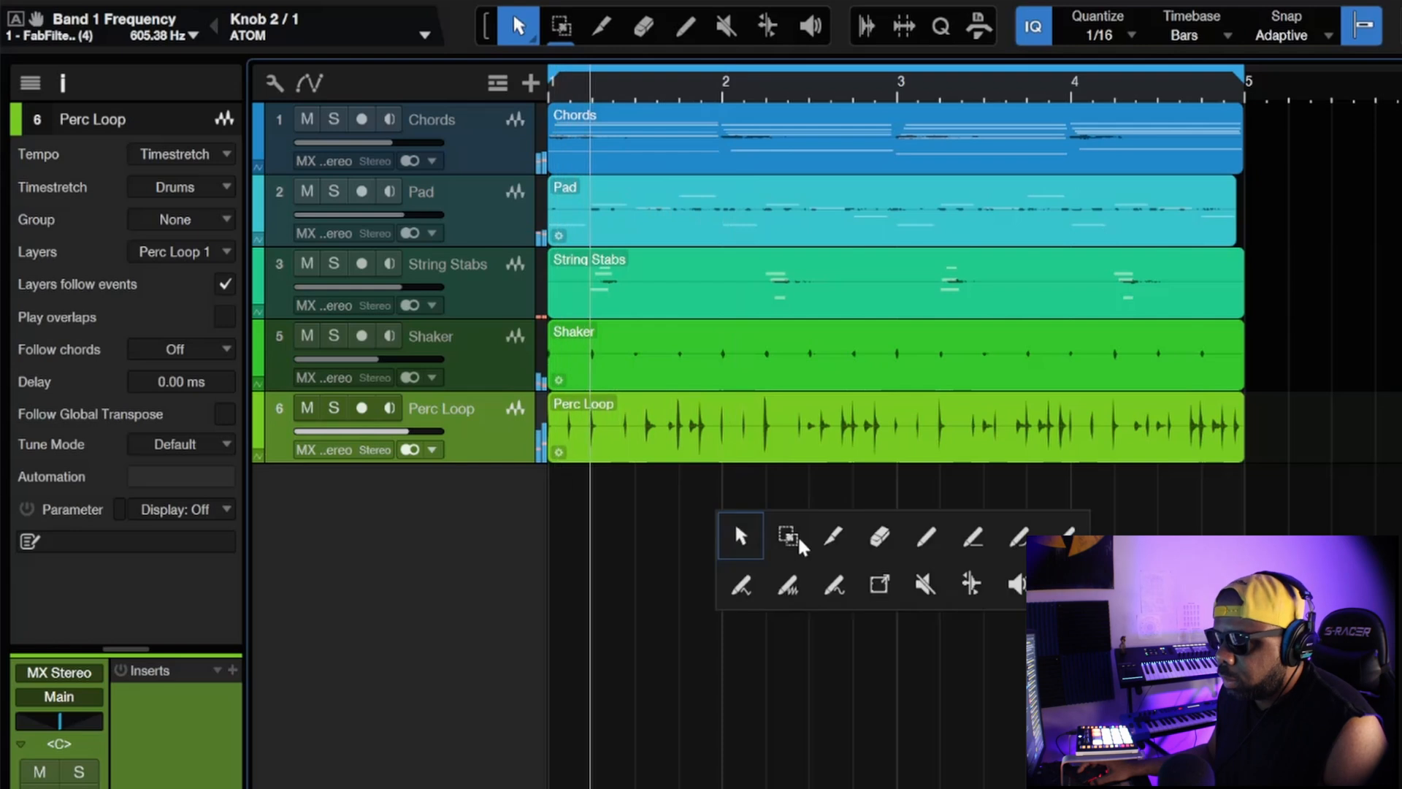
pyautogui.click(833, 540)
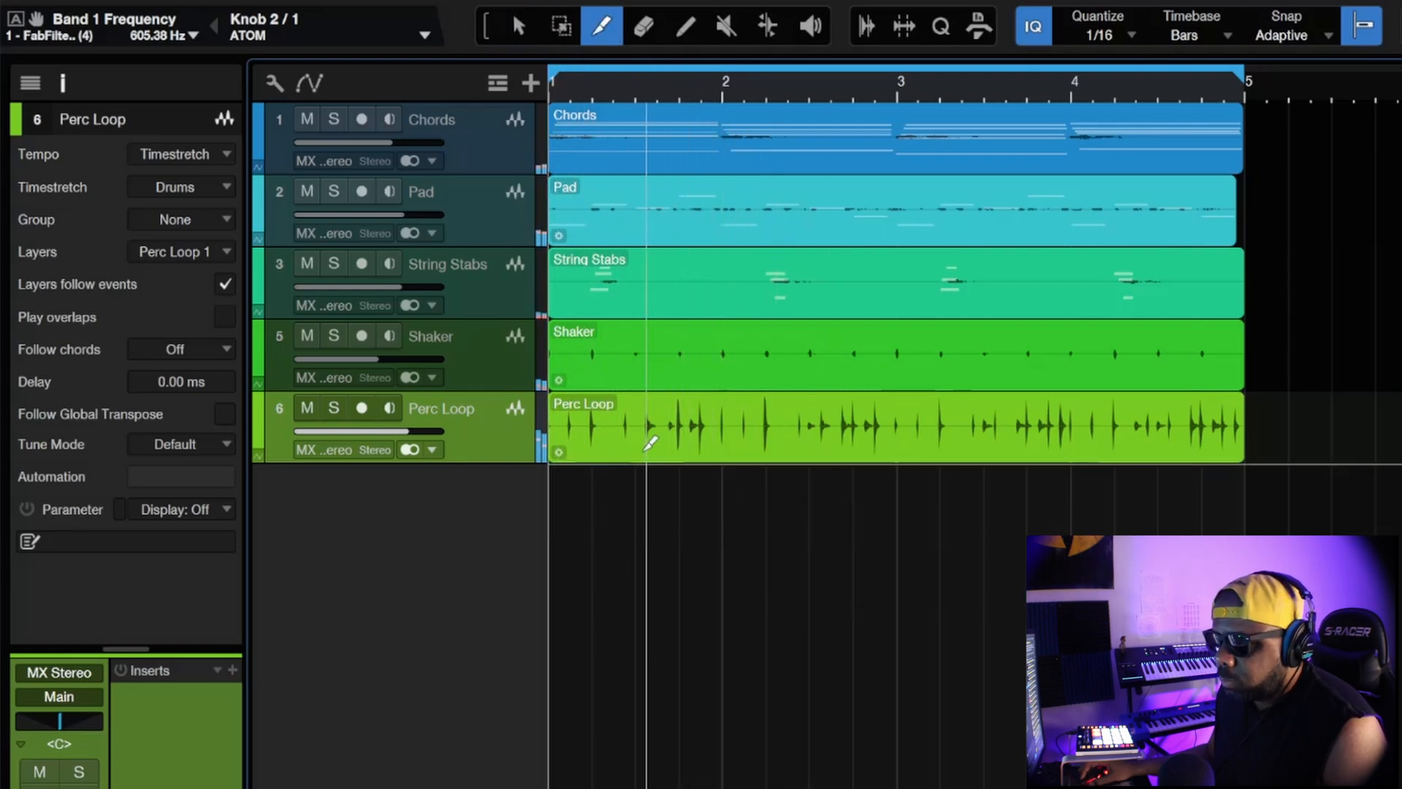
pyautogui.click(649, 444)
pyautogui.click(765, 447)
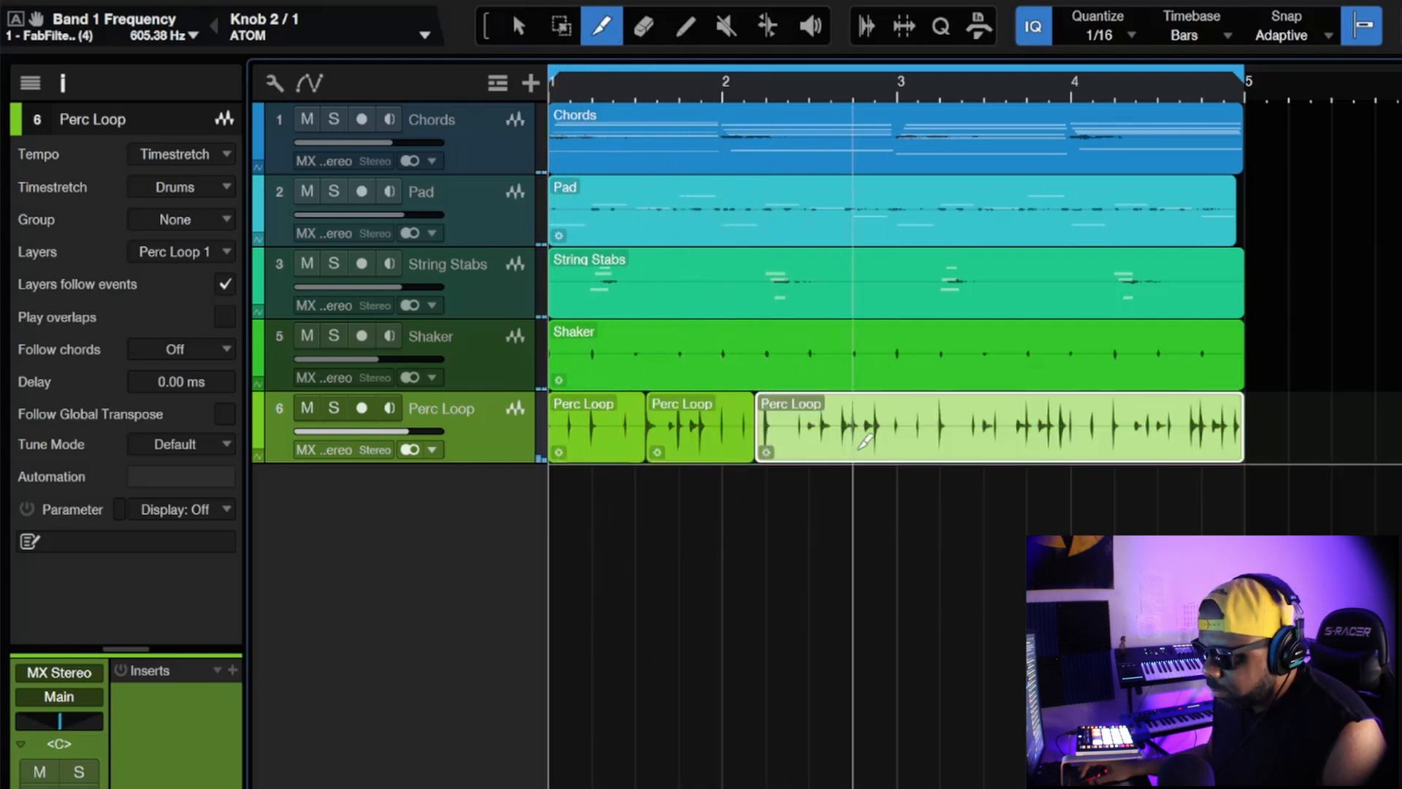
pyautogui.click(876, 441)
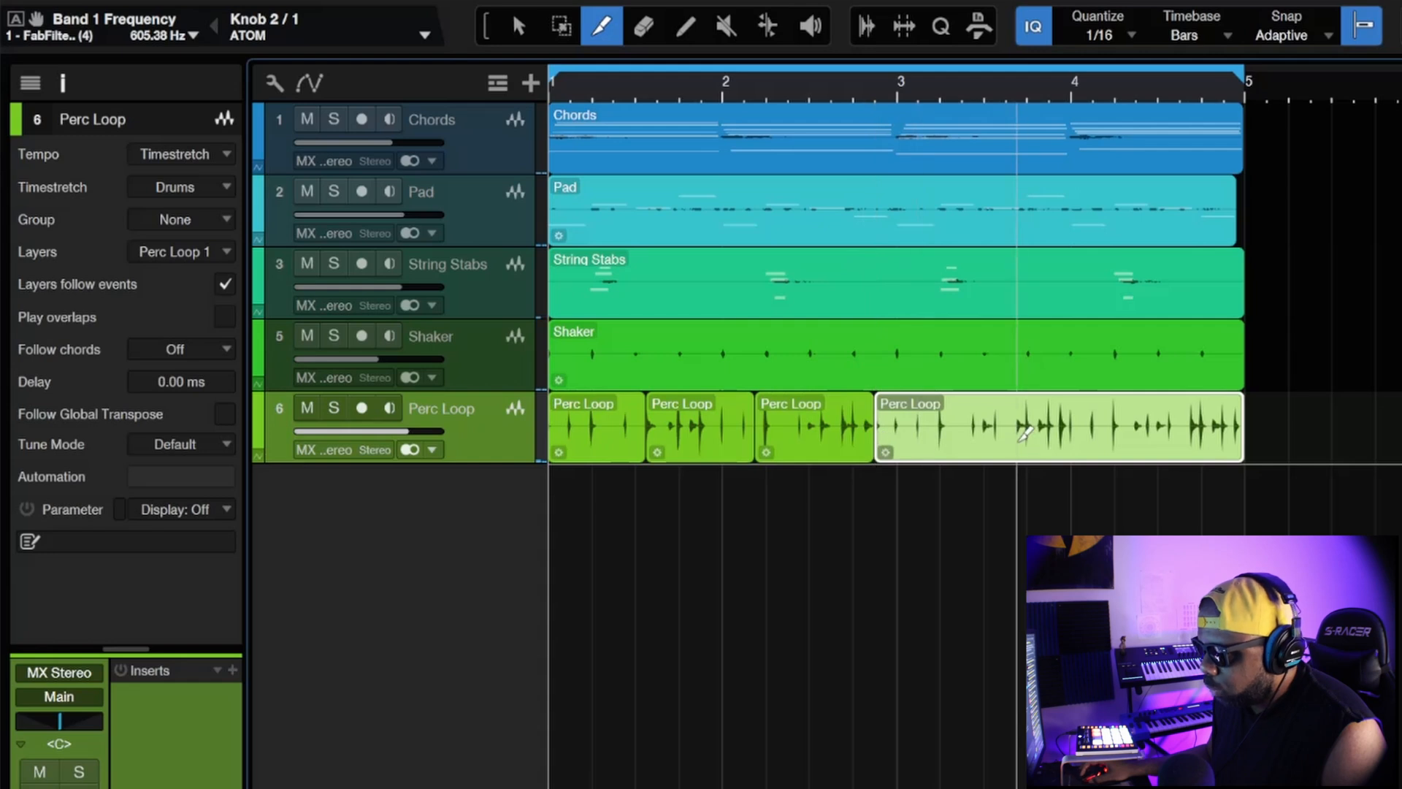
pyautogui.click(1024, 433)
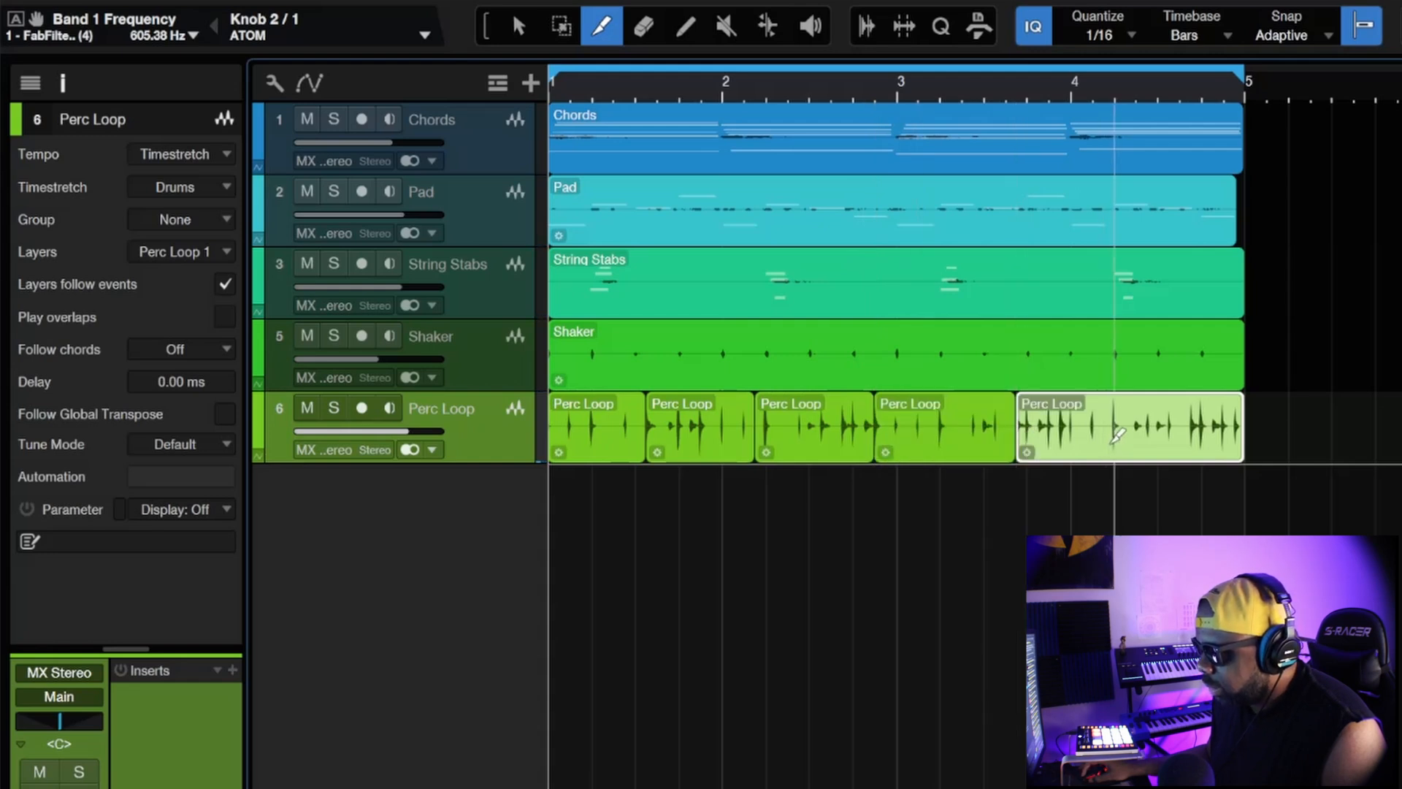
pyautogui.click(1117, 435)
pyautogui.click(1195, 435)
pyautogui.rightClick(1195, 445)
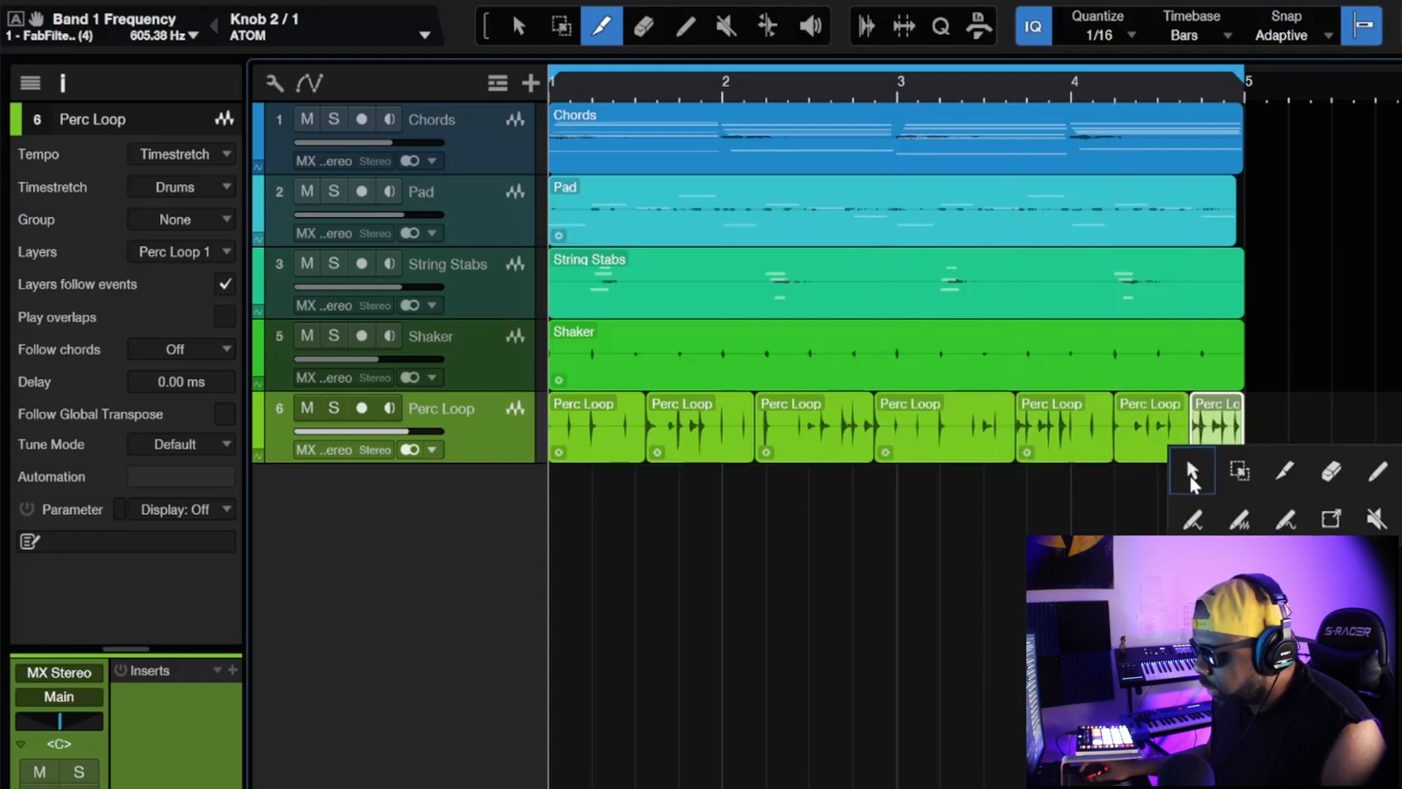
pyautogui.click(1193, 476)
# Reorder Perc Loop so the fifth slice opens it, followed by the third and first, with the second slice in the fifth's old place.
pyautogui.moveTo(600, 456); pyautogui.dragTo(1340, 447)
pyautogui.moveTo(1056, 442); pyautogui.dragTo(581, 446)
pyautogui.moveTo(690, 446); pyautogui.dragTo(1055, 451)
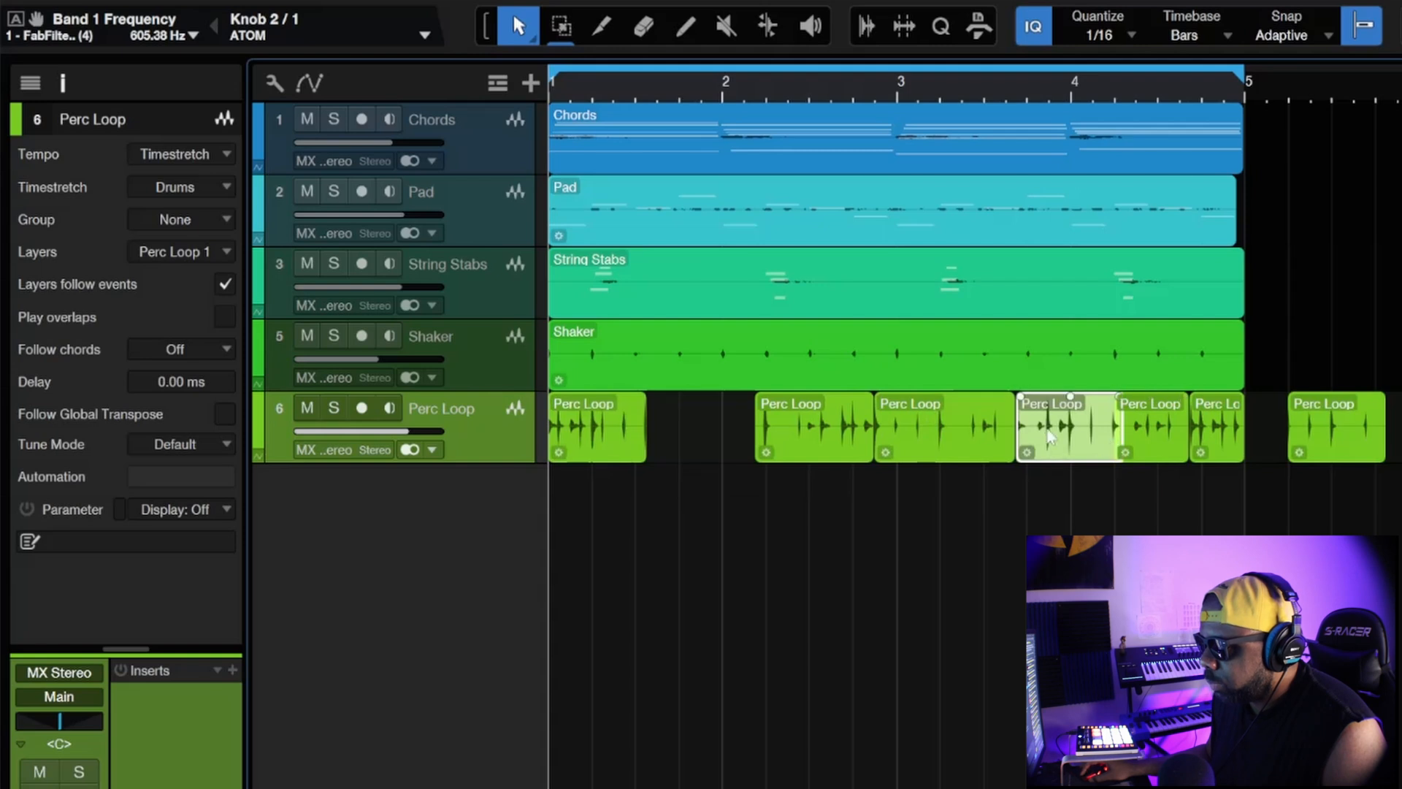
pyautogui.moveTo(820, 451); pyautogui.dragTo(710, 450)
pyautogui.moveTo(1320, 447); pyautogui.dragTo(804, 442)
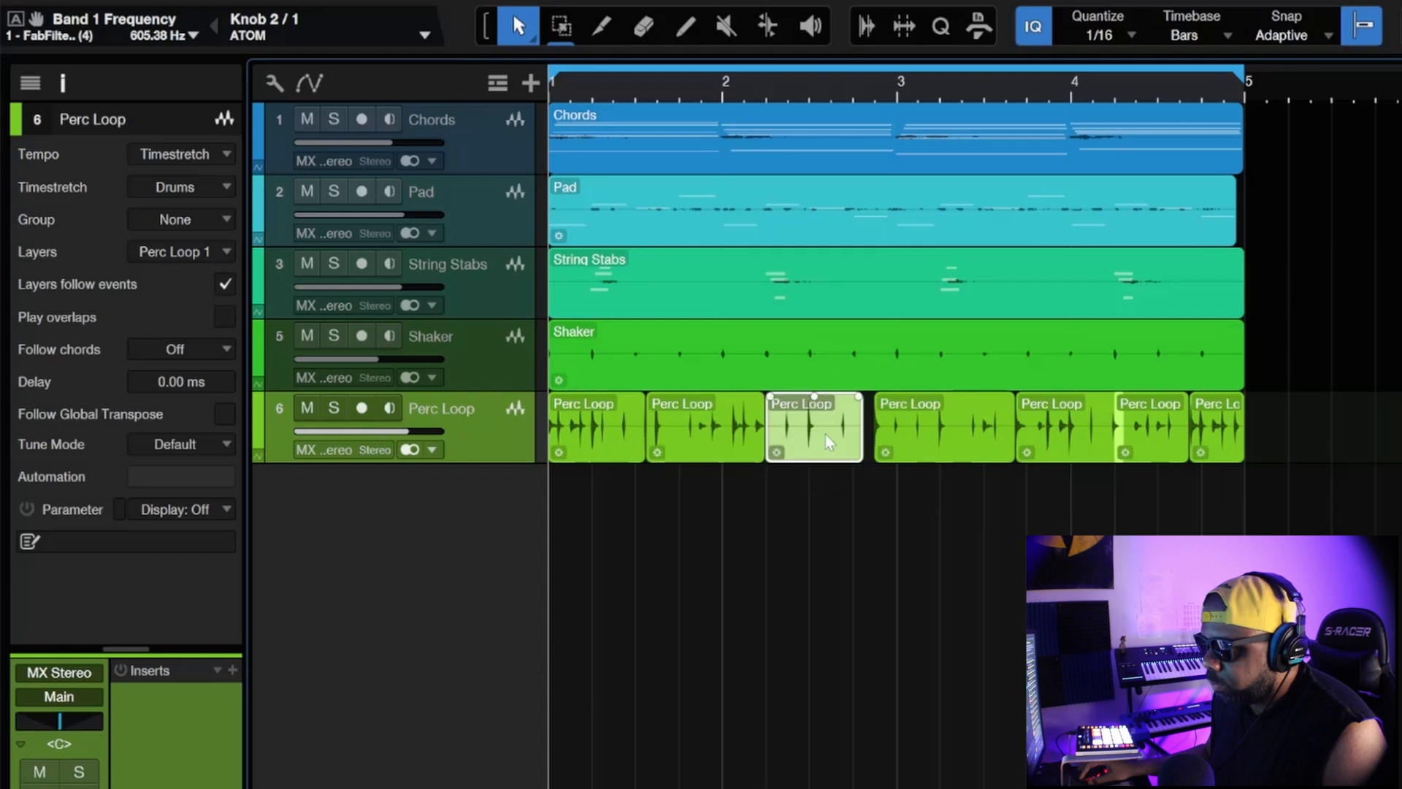
# Swap the two middle Perc Loop slices, placing the original second slice ahead of the fourth and closing the gap.
pyautogui.moveTo(958, 448); pyautogui.dragTo(1351, 451)
pyautogui.moveTo(1077, 446); pyautogui.dragTo(928, 453)
pyautogui.moveTo(1300, 448); pyautogui.dragTo(1007, 441)
# Merge all Perc Loop slices into one clip and lower the track's volume to -17.5 dB.
pyautogui.click(478, 420)
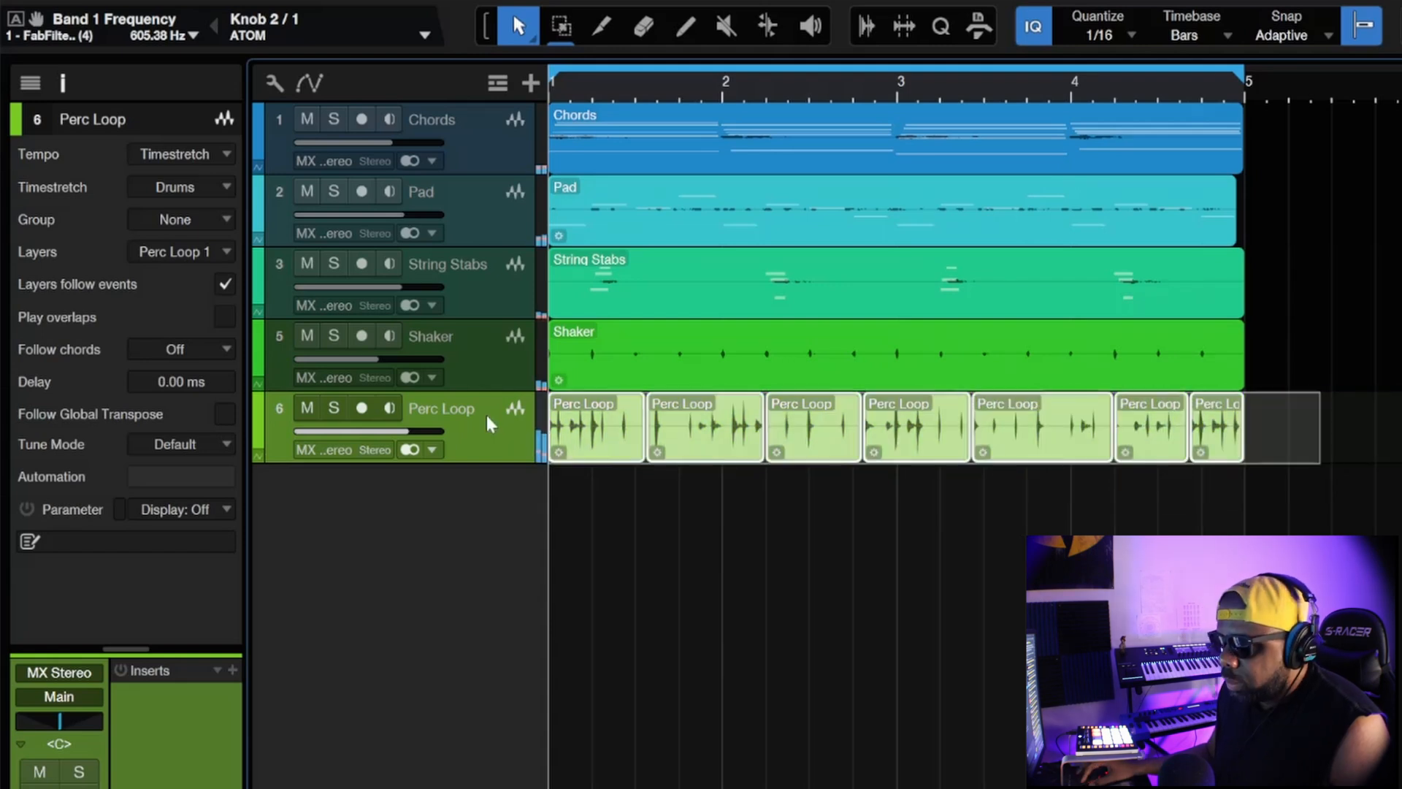
pyautogui.press('g')
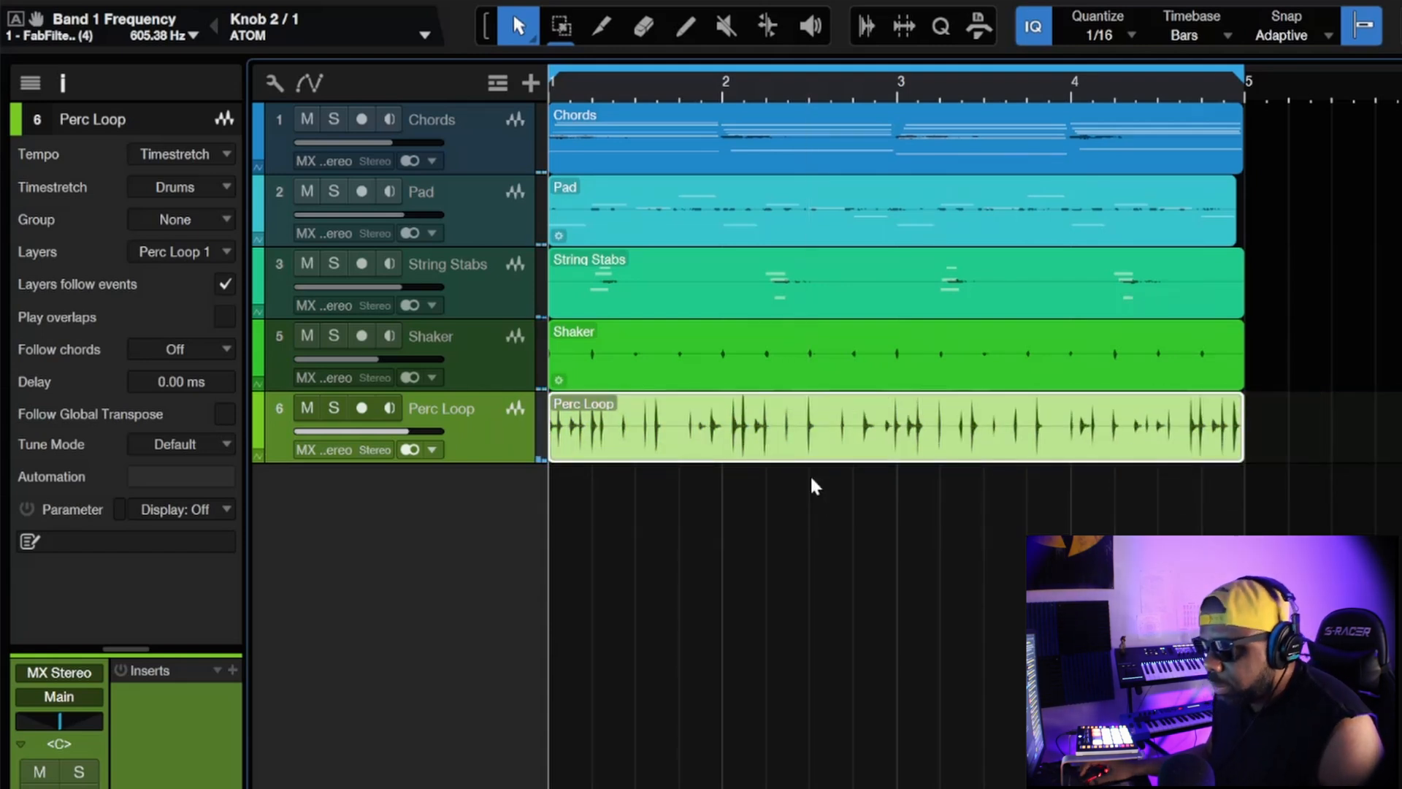
pyautogui.click(821, 538)
pyautogui.moveTo(407, 433); pyautogui.dragTo(357, 435)
pyautogui.press('space')
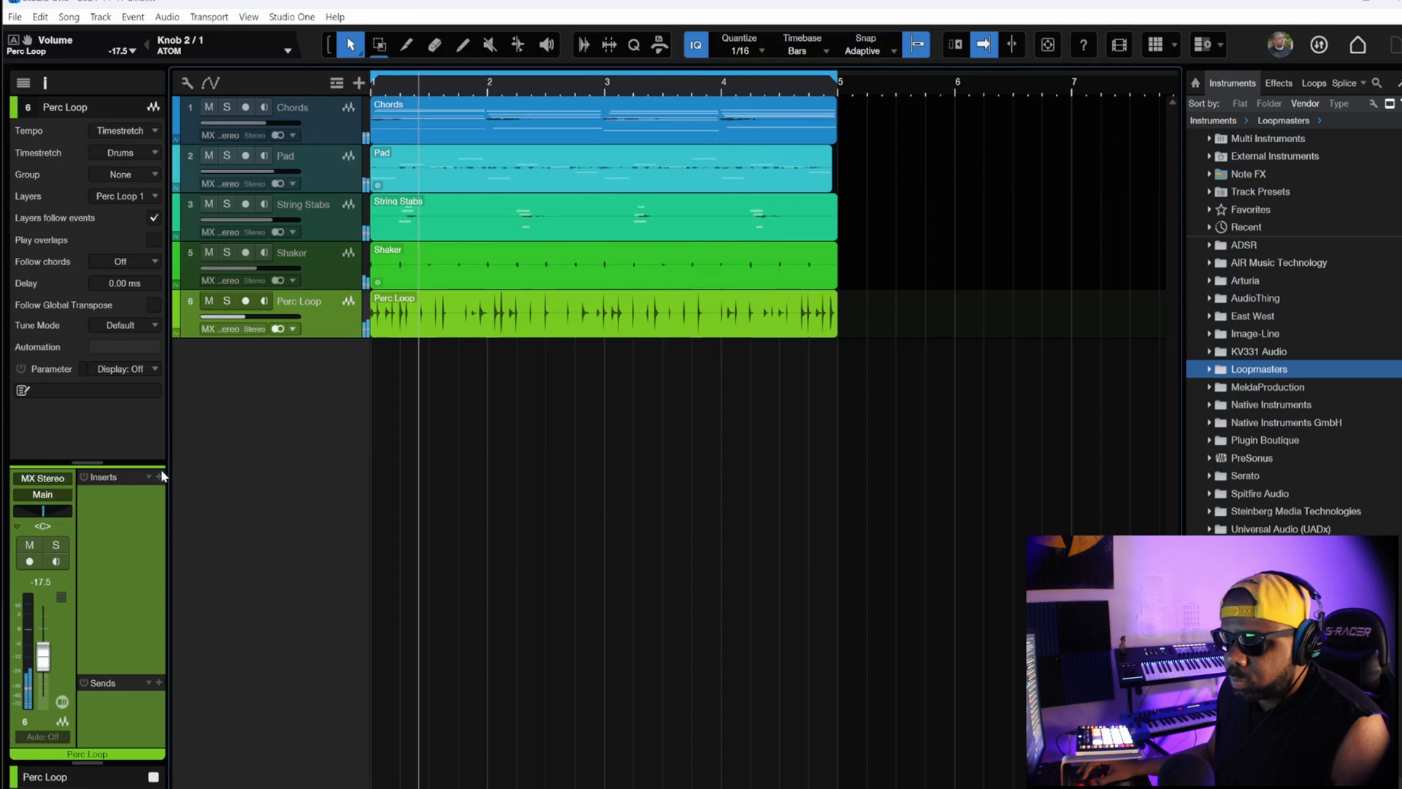
# Insert FabFilter Pro-Q 2 on the Perc Loop track and load its S2S Bandpass preset.
pyautogui.click(159, 476)
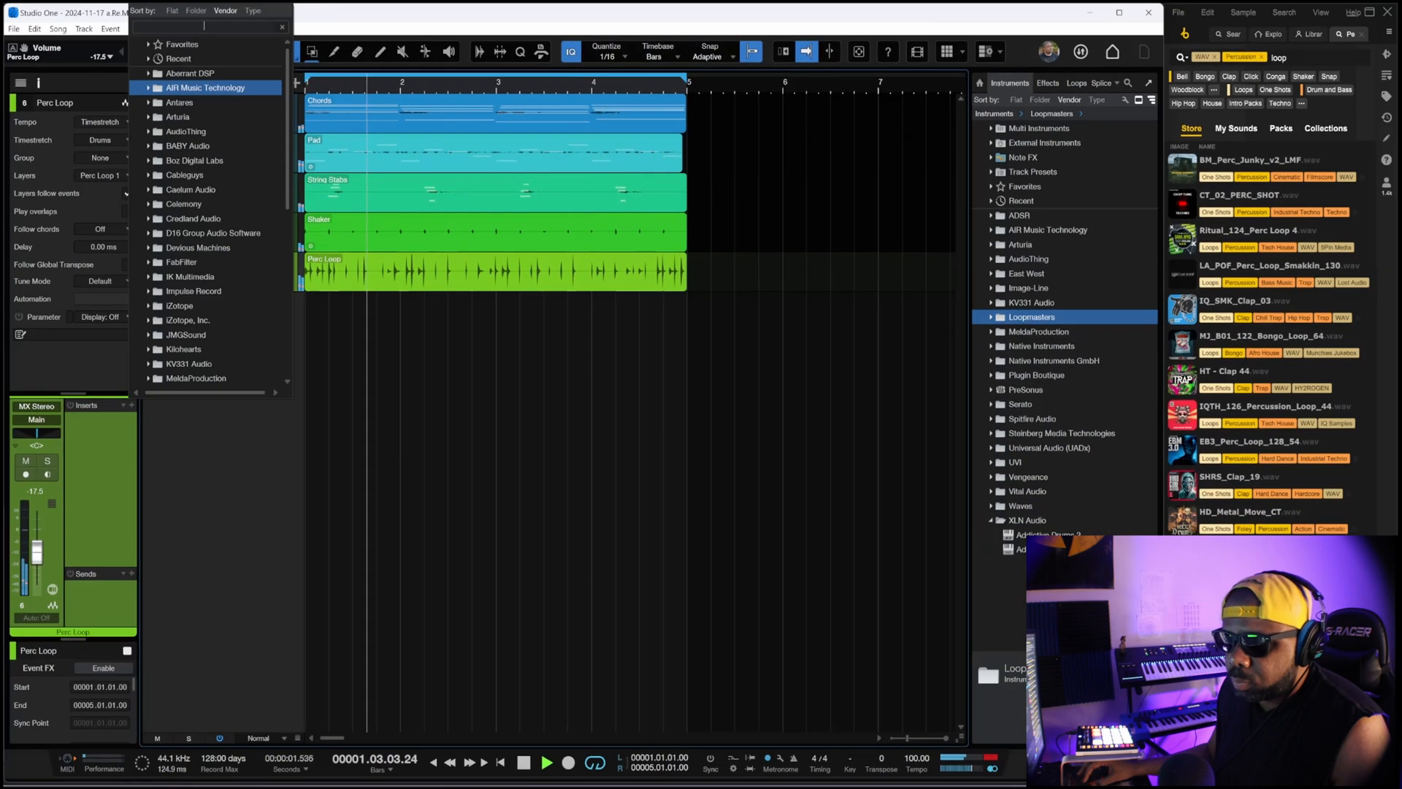
pyautogui.write('fa')
pyautogui.click(244, 105)
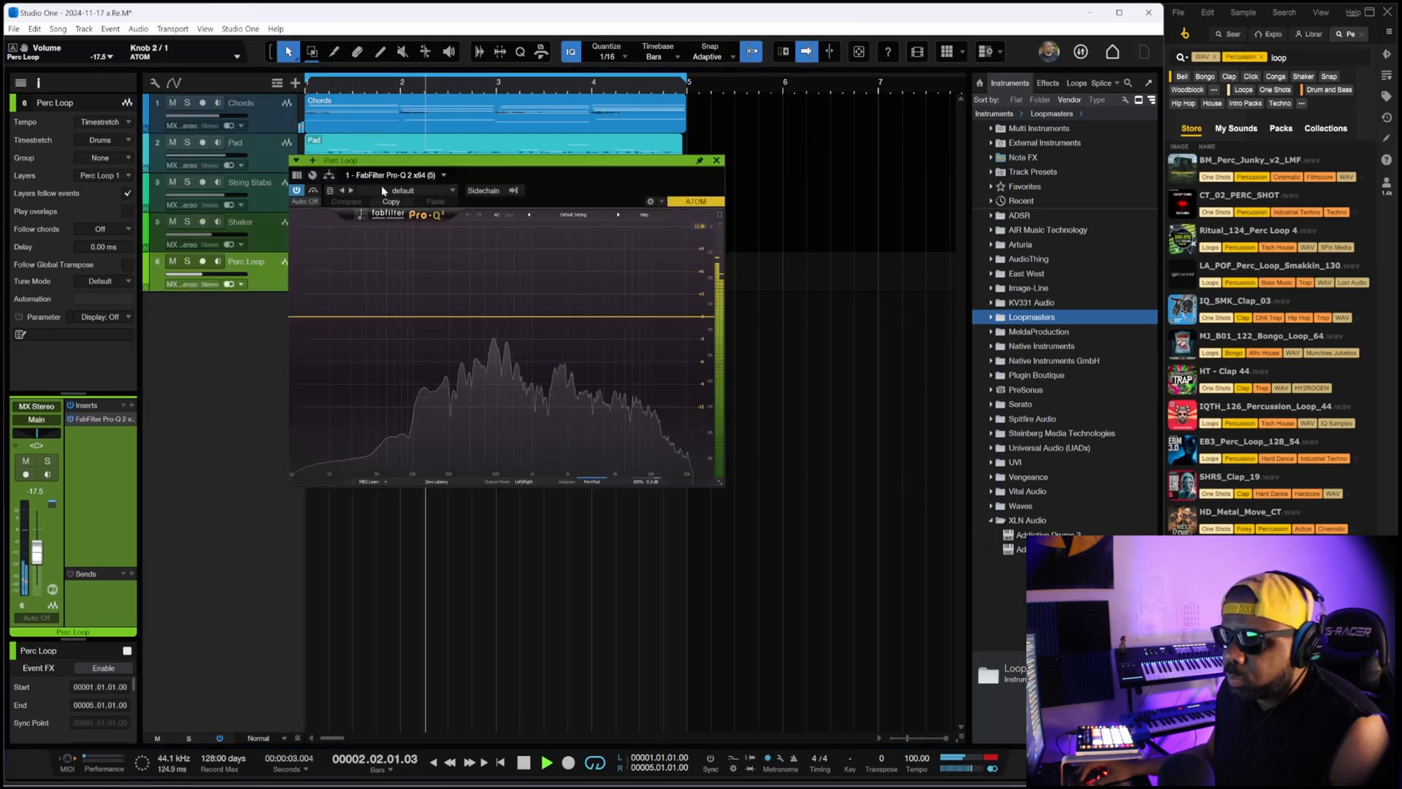
pyautogui.click(574, 215)
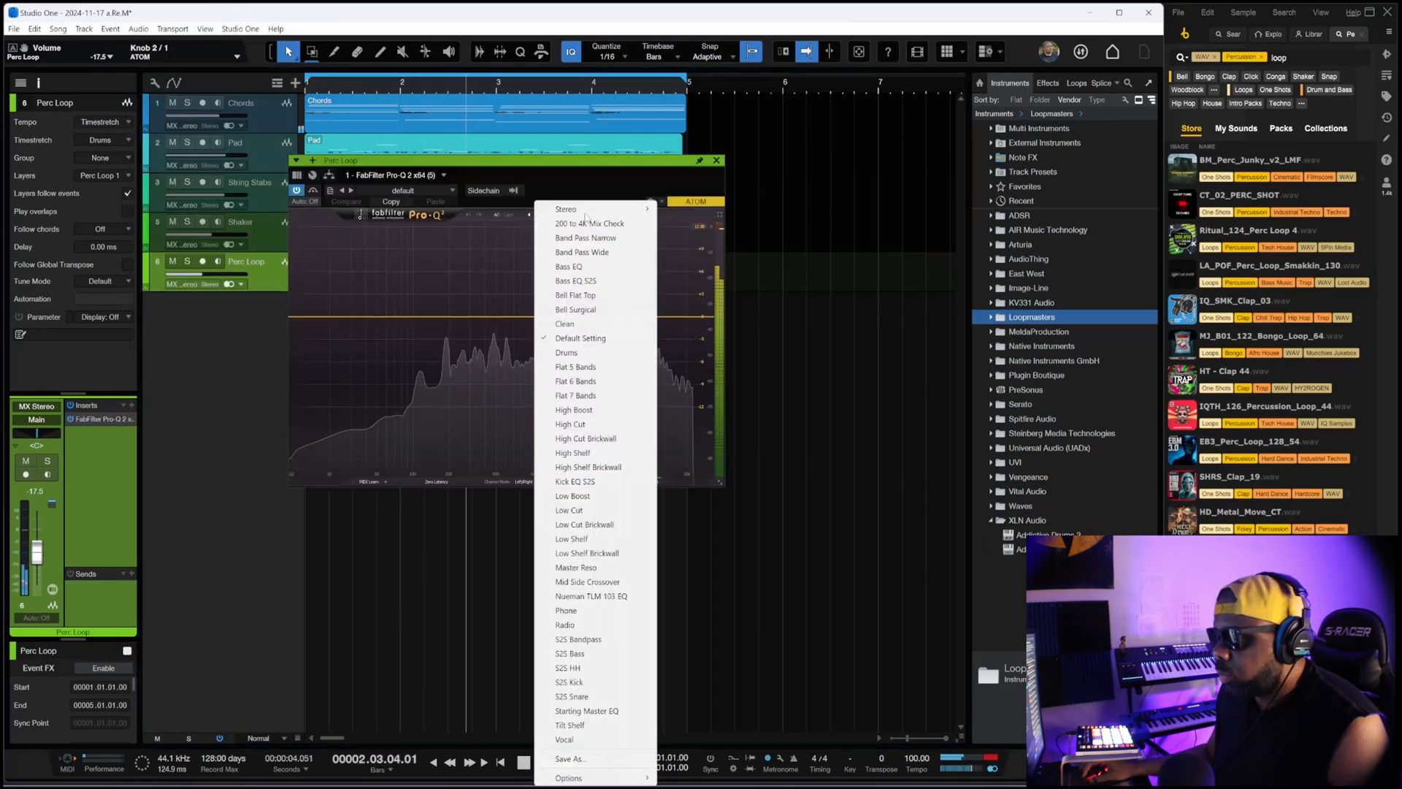
pyautogui.click(584, 639)
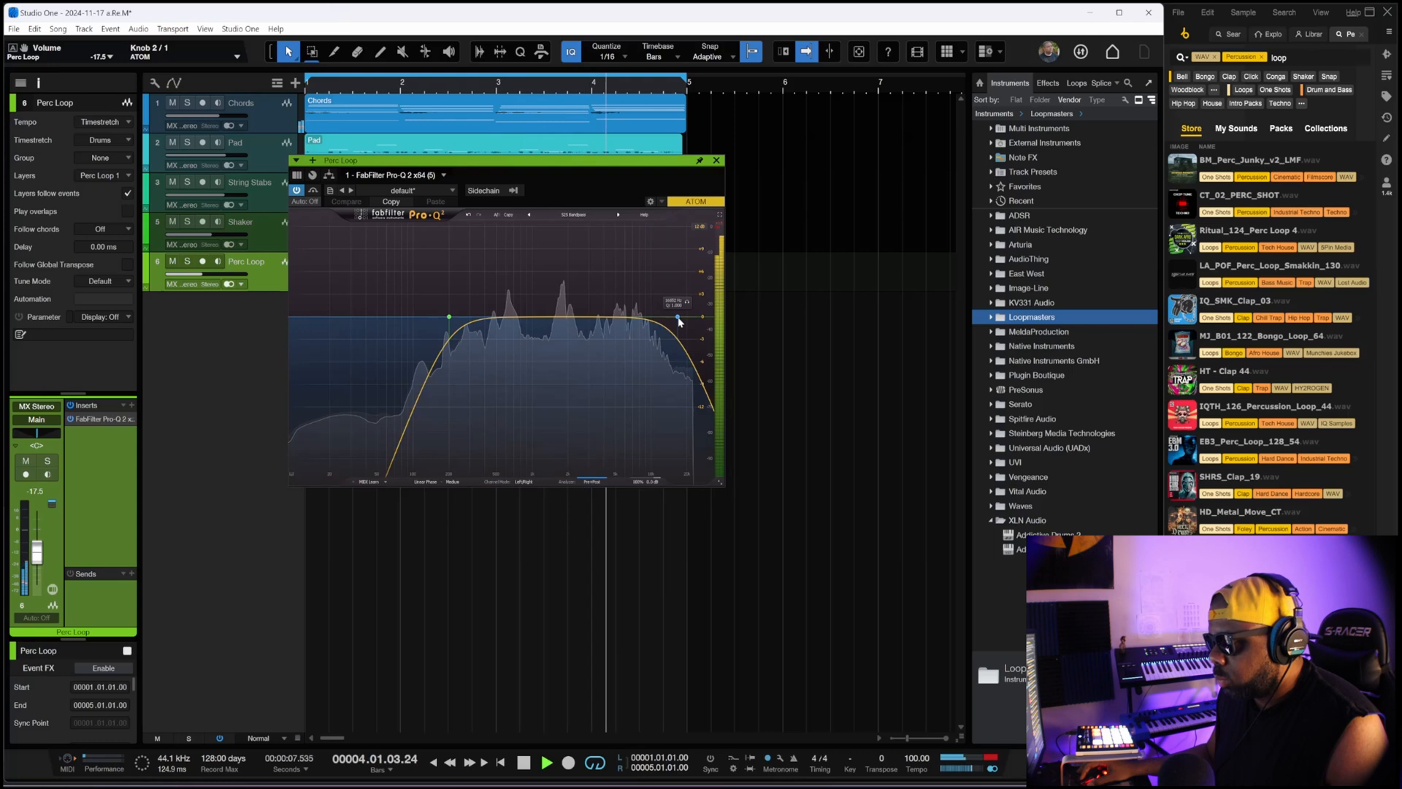
pyautogui.click(717, 161)
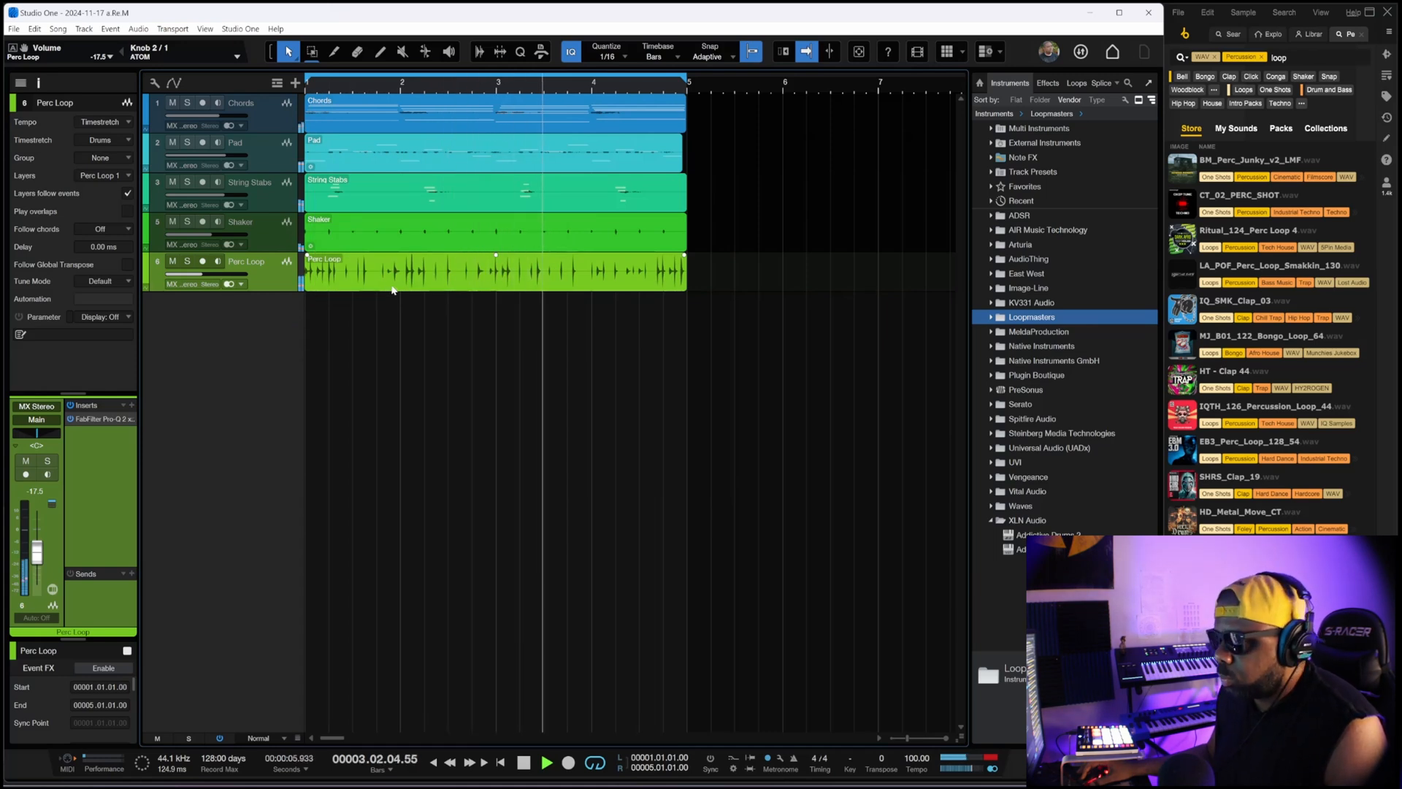
# Add TR5 Sunset Sound Studio Reverb as the second insert on the Perc Loop track.
pyautogui.click(132, 406)
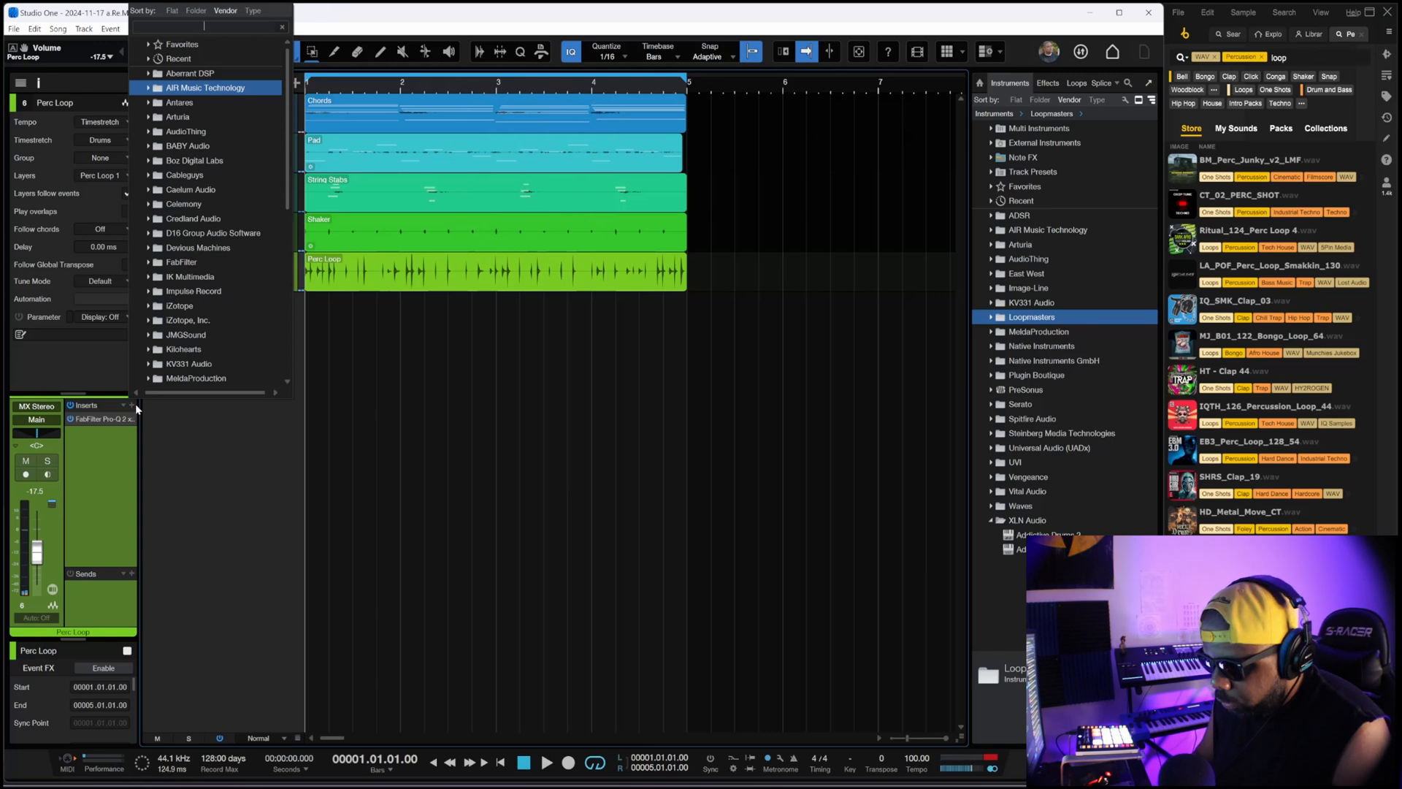
pyautogui.write('suns')
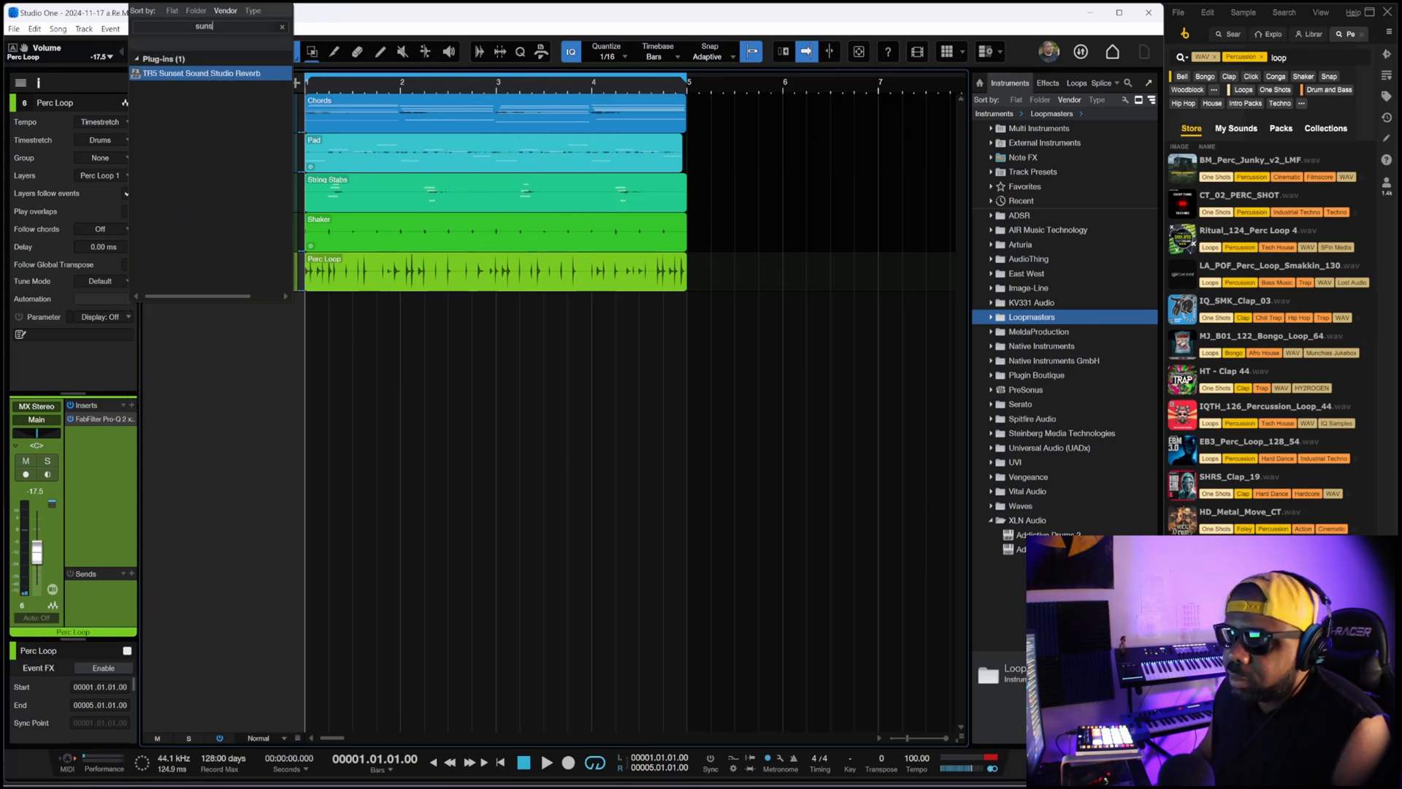
pyautogui.click(236, 73)
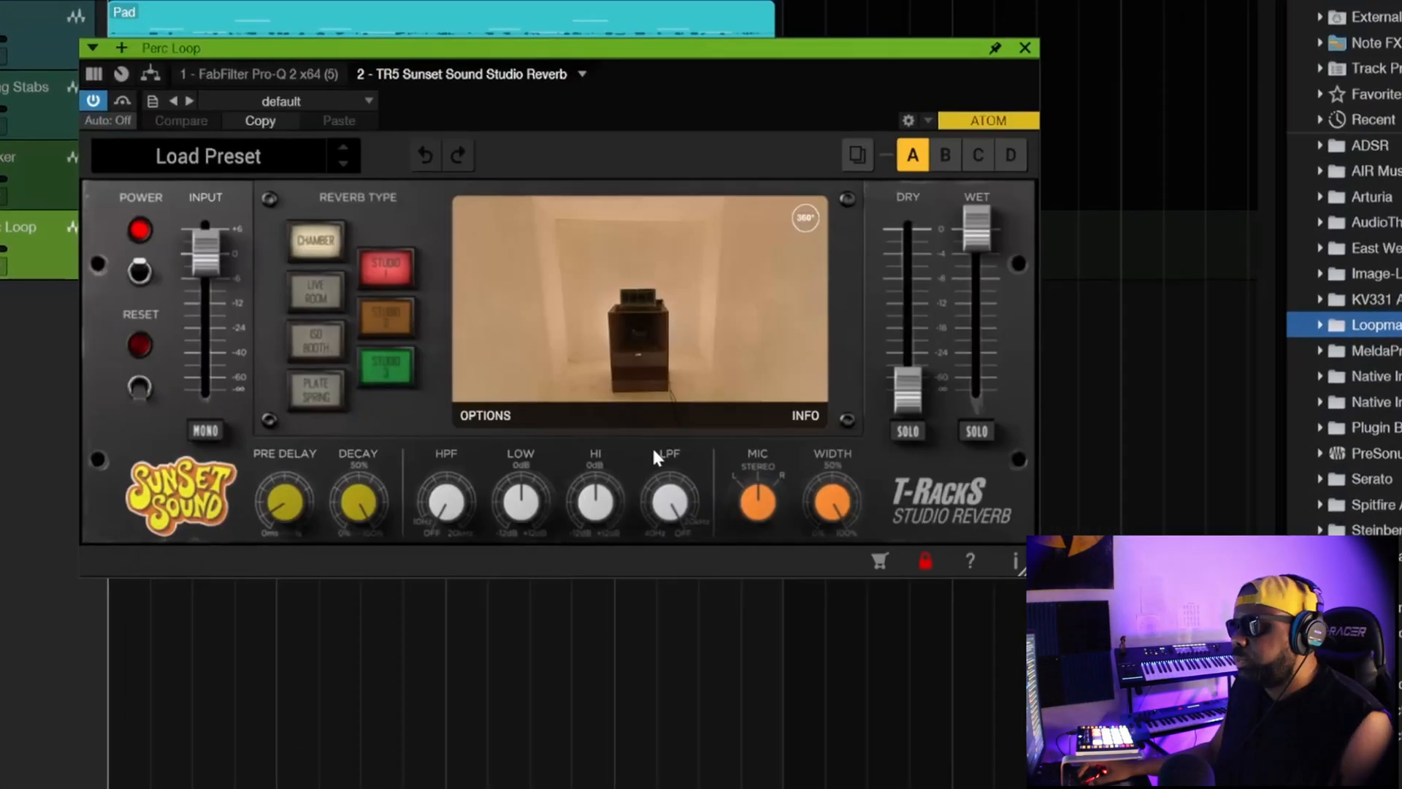
# Set the reverb type to Live Room and adjust its dry level while the beat plays.
pyautogui.press('space')
pyautogui.click(327, 293)
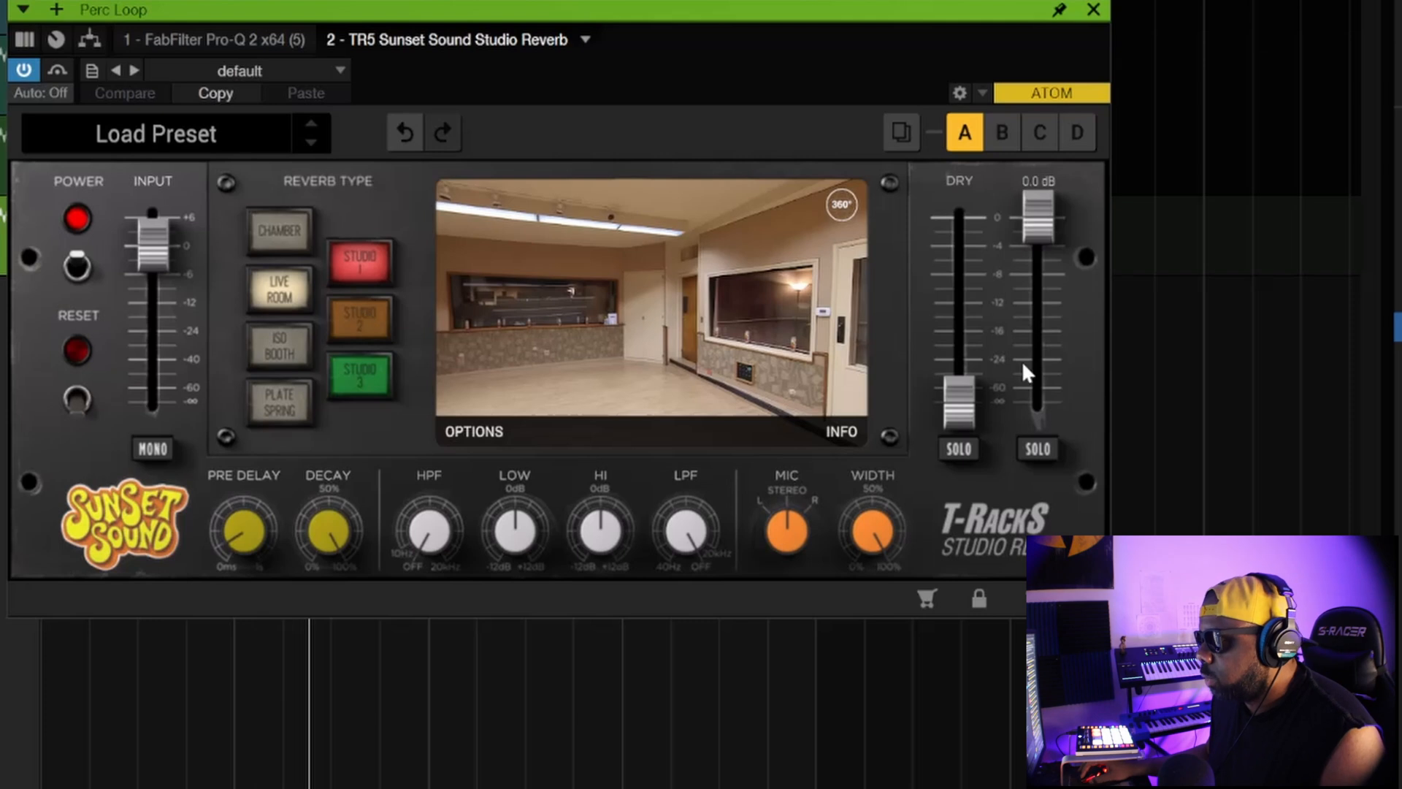
pyautogui.moveTo(968, 409); pyautogui.dragTo(975, 258)
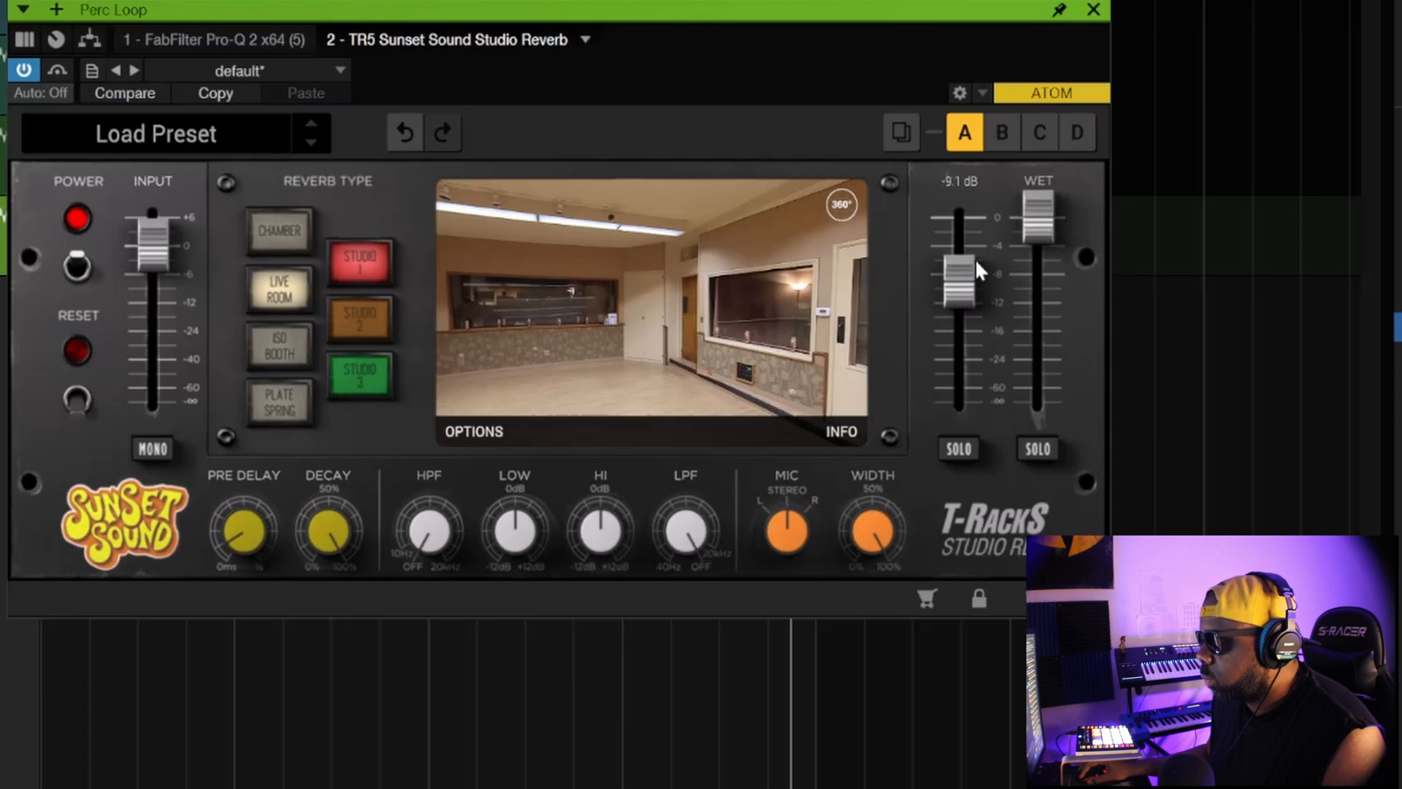
pyautogui.moveTo(975, 258); pyautogui.dragTo(961, 405)
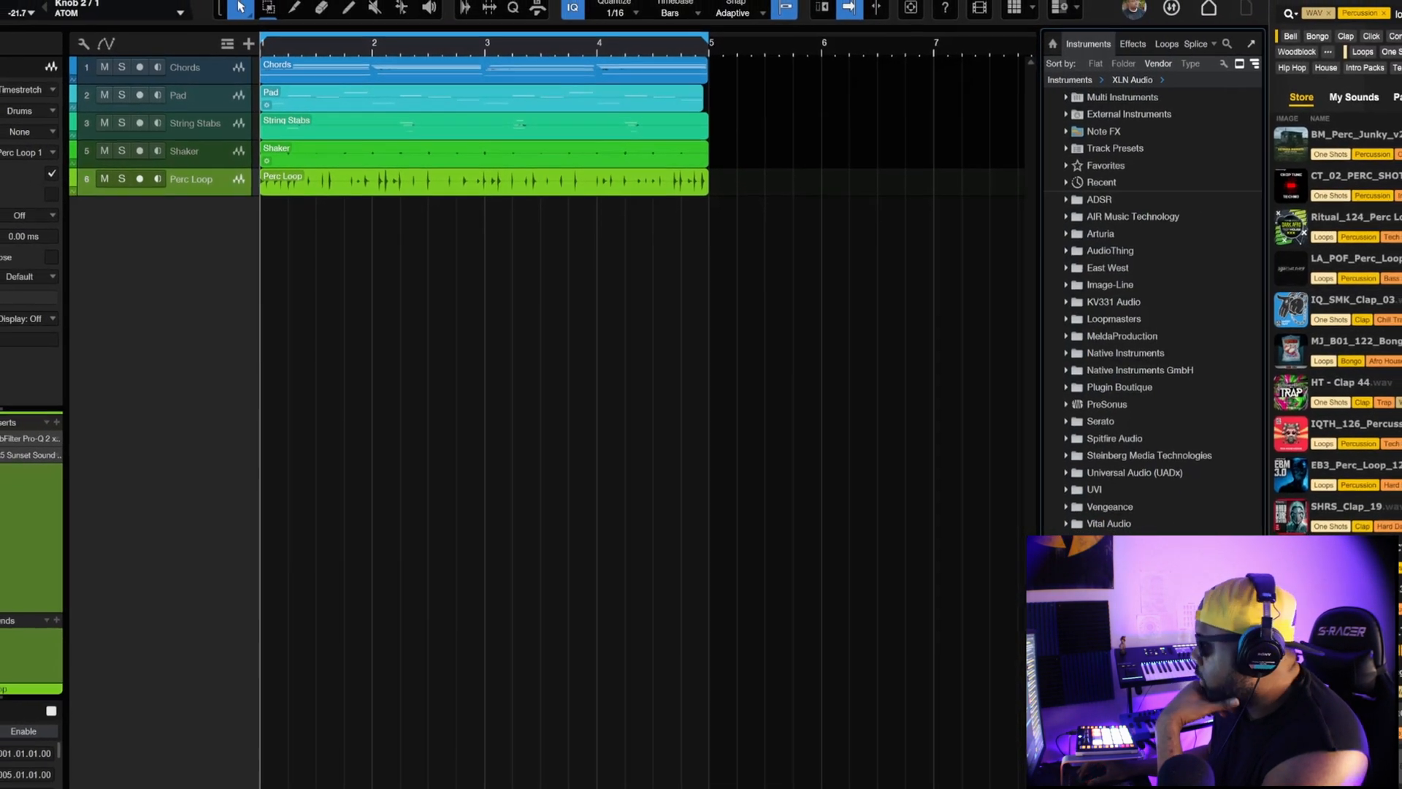
# Switch to Loopcloud and replace the percussion search with a search for WAV kick sounds.
pyautogui.click(1389, 11)
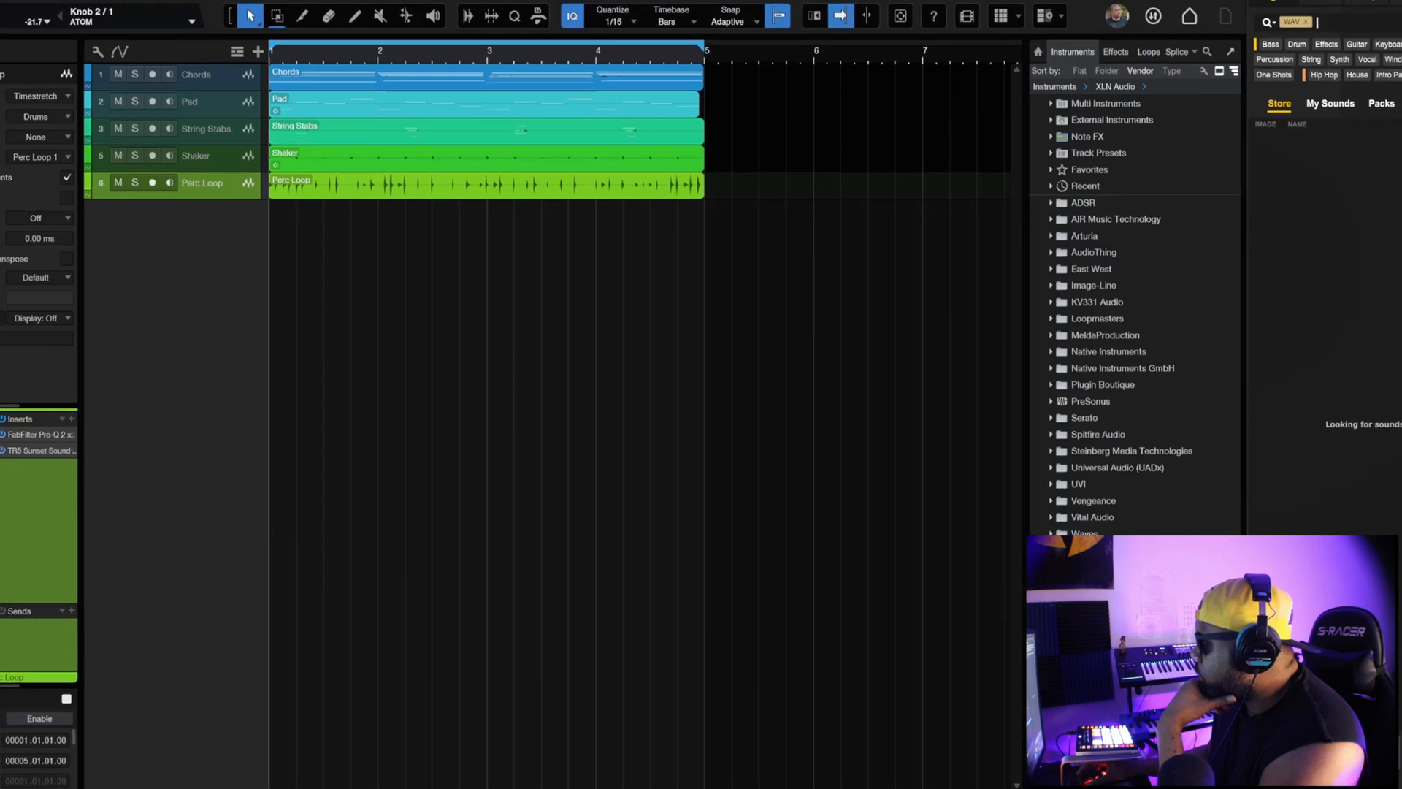
pyautogui.write('kick')
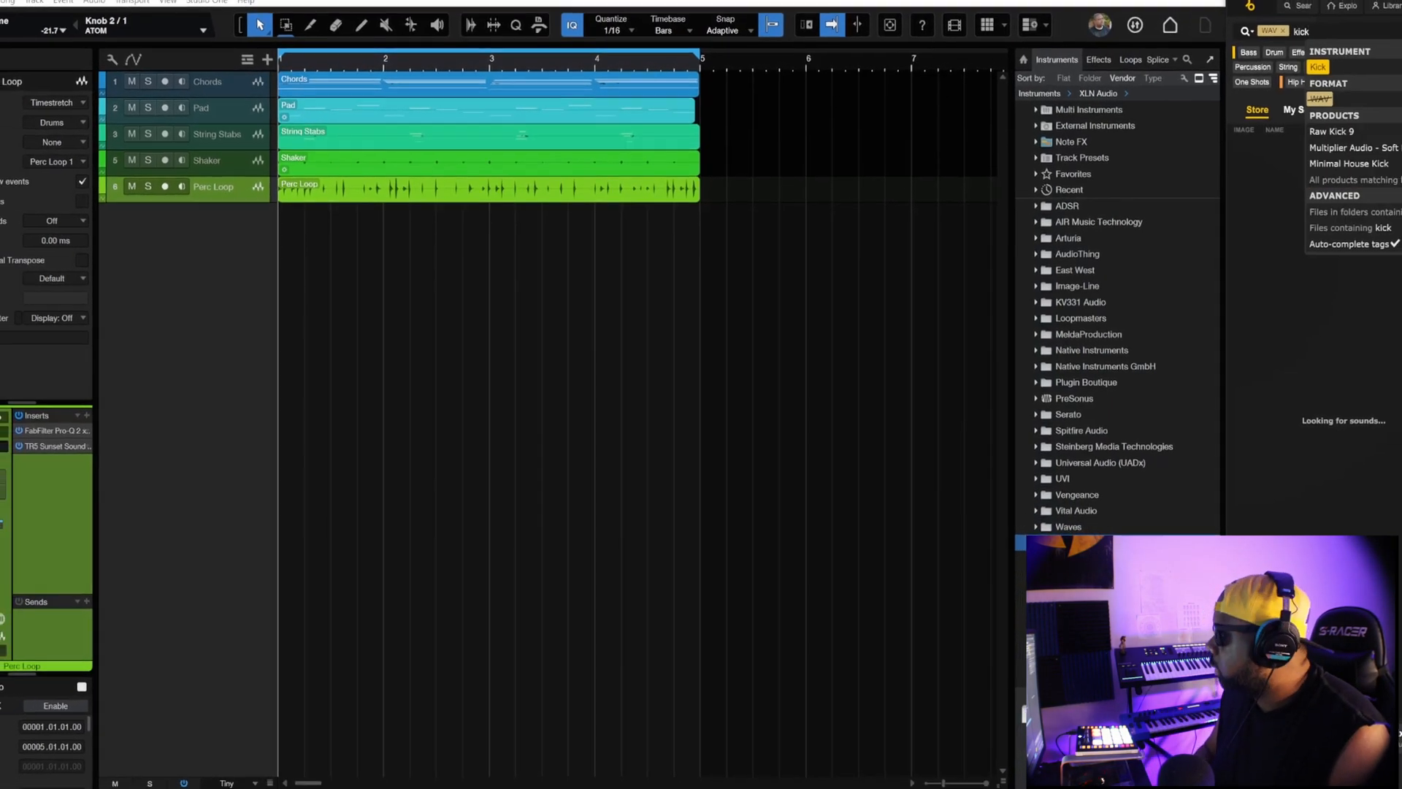
pyautogui.press('Return')
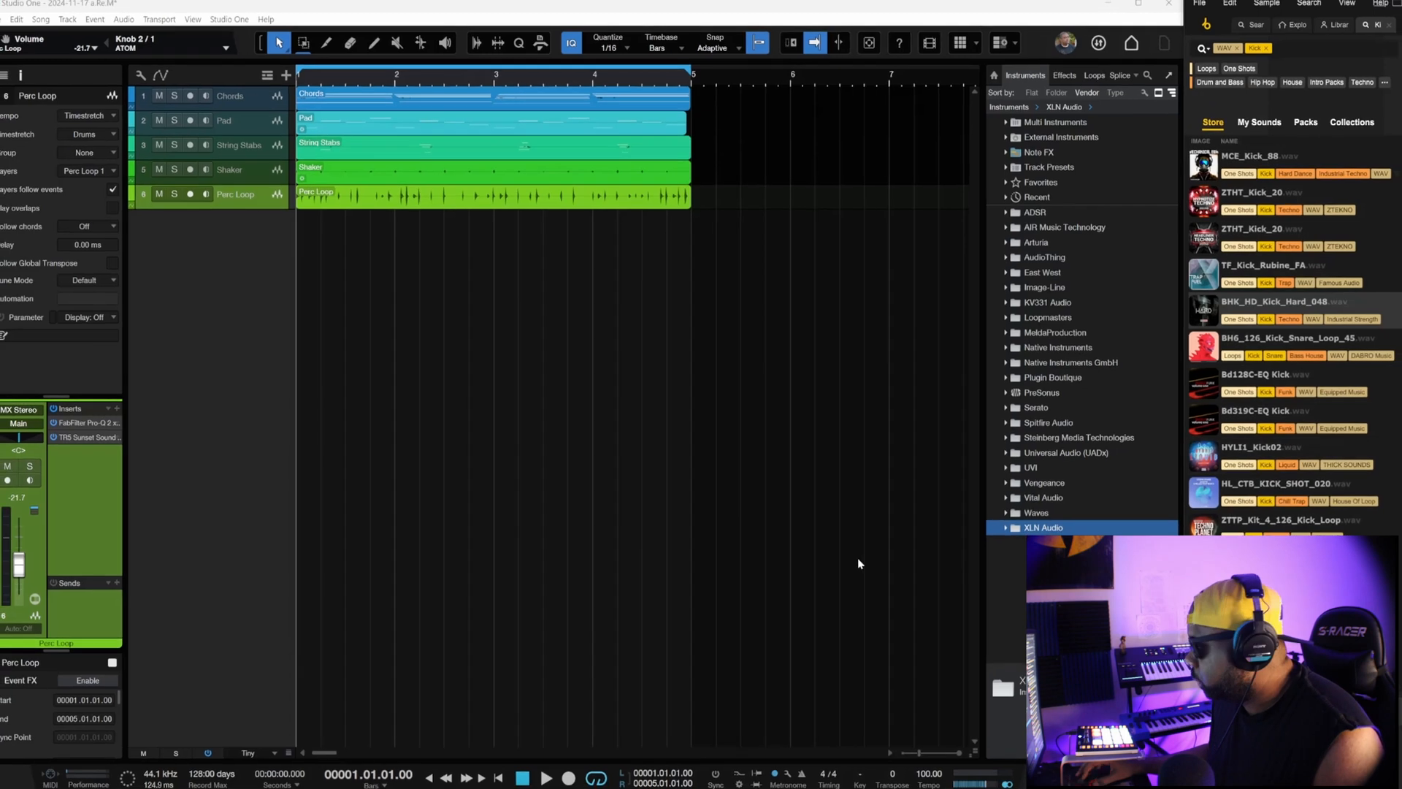
# Play the beat in Studio One and move the last kick of bar 4 to 4.03.01.
pyautogui.press('space')
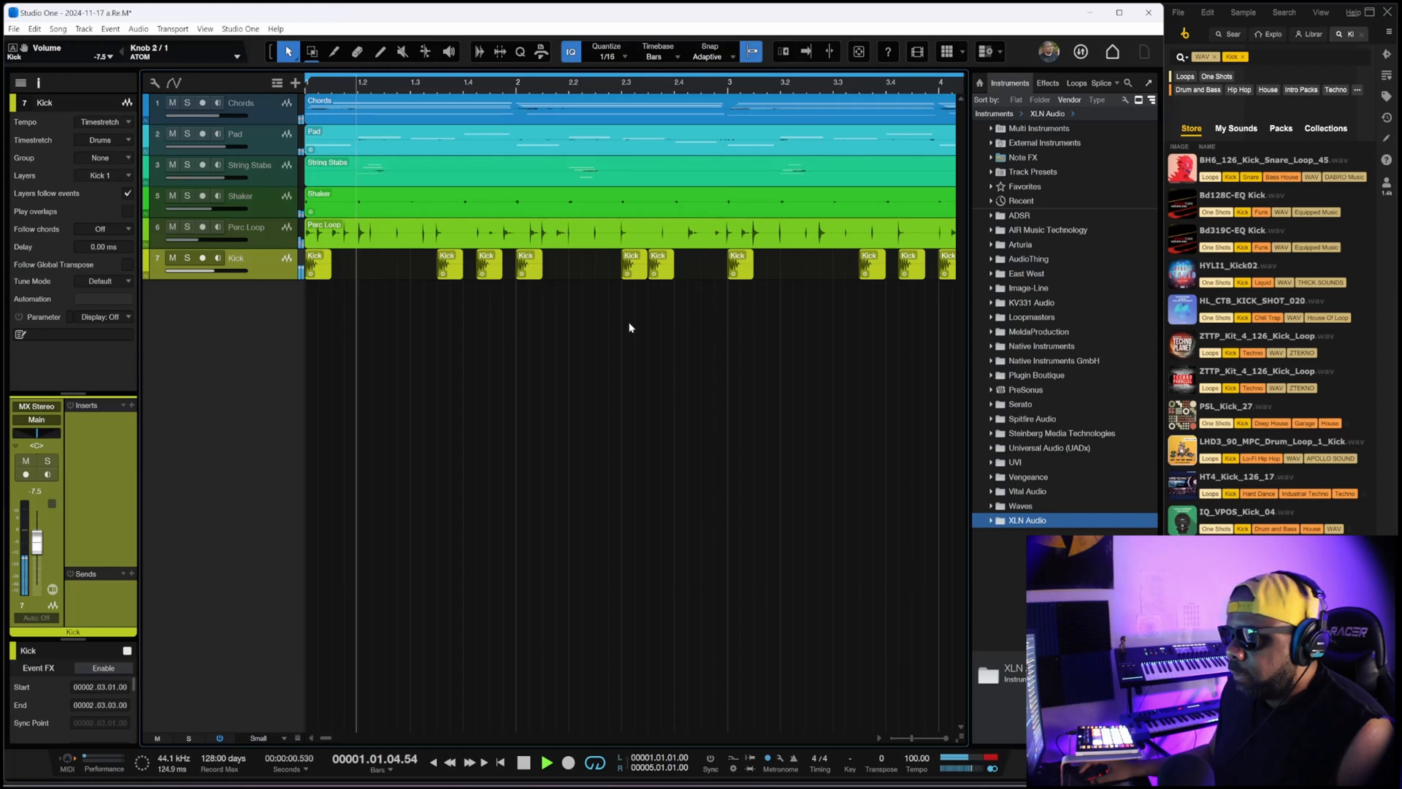
pyautogui.press('w')
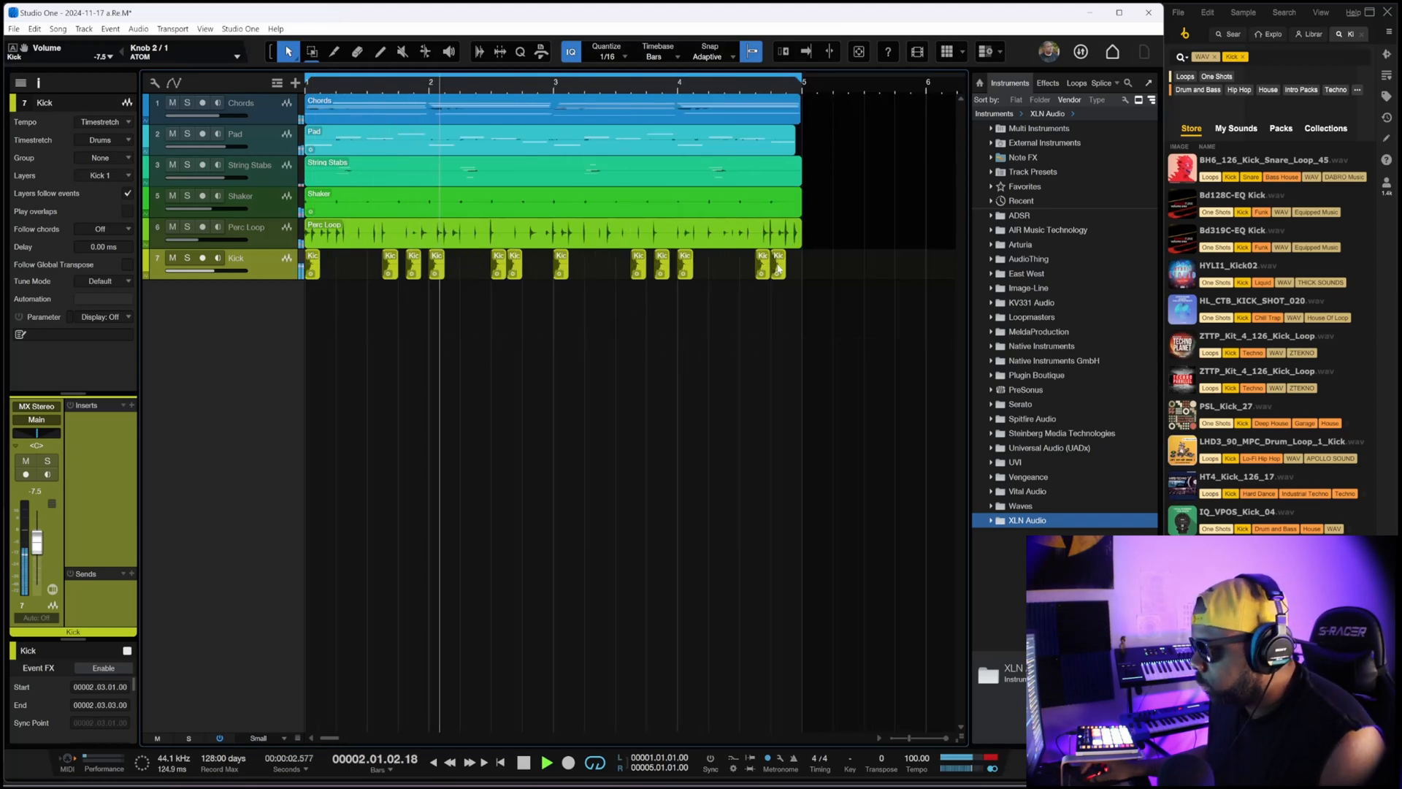
pyautogui.moveTo(778, 269); pyautogui.dragTo(748, 272)
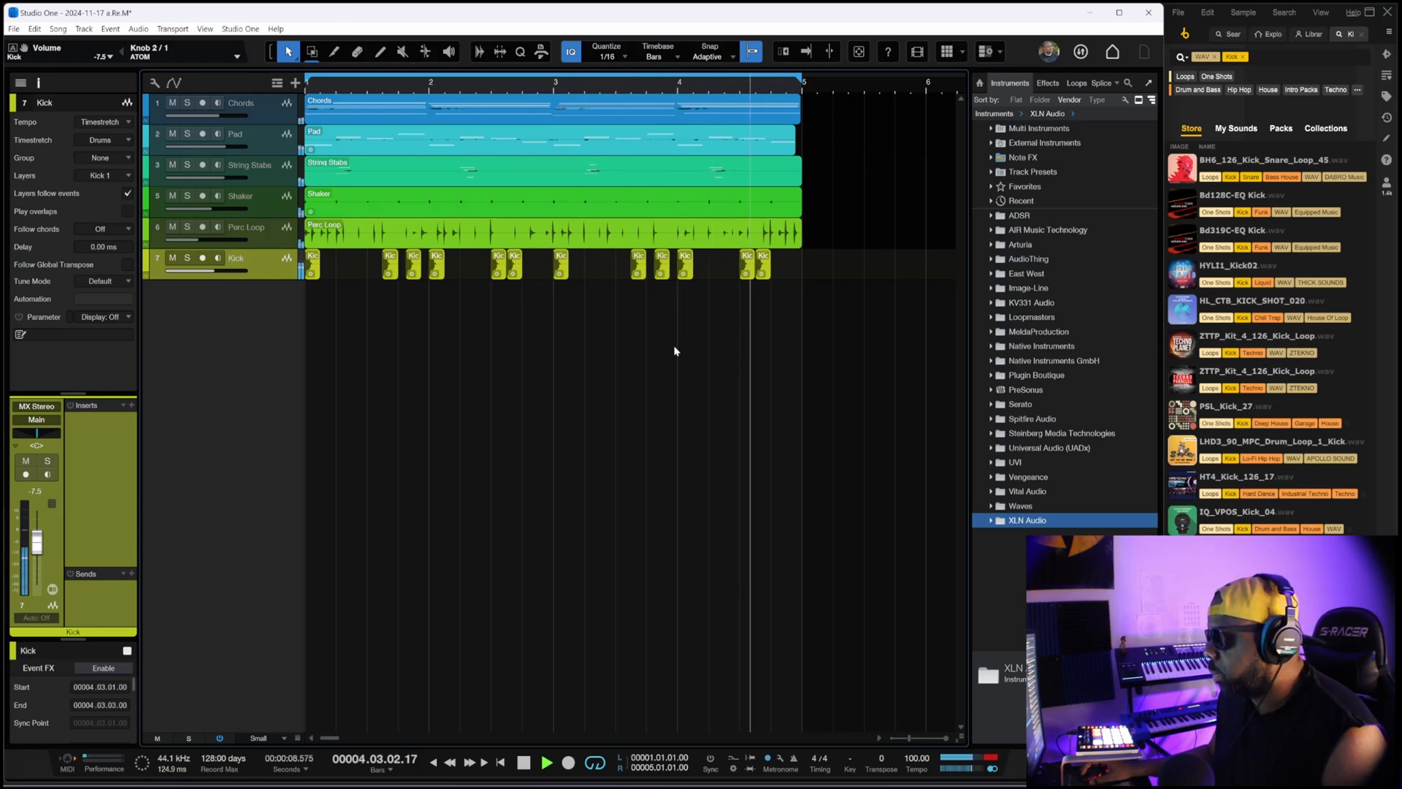
pyautogui.press('space')
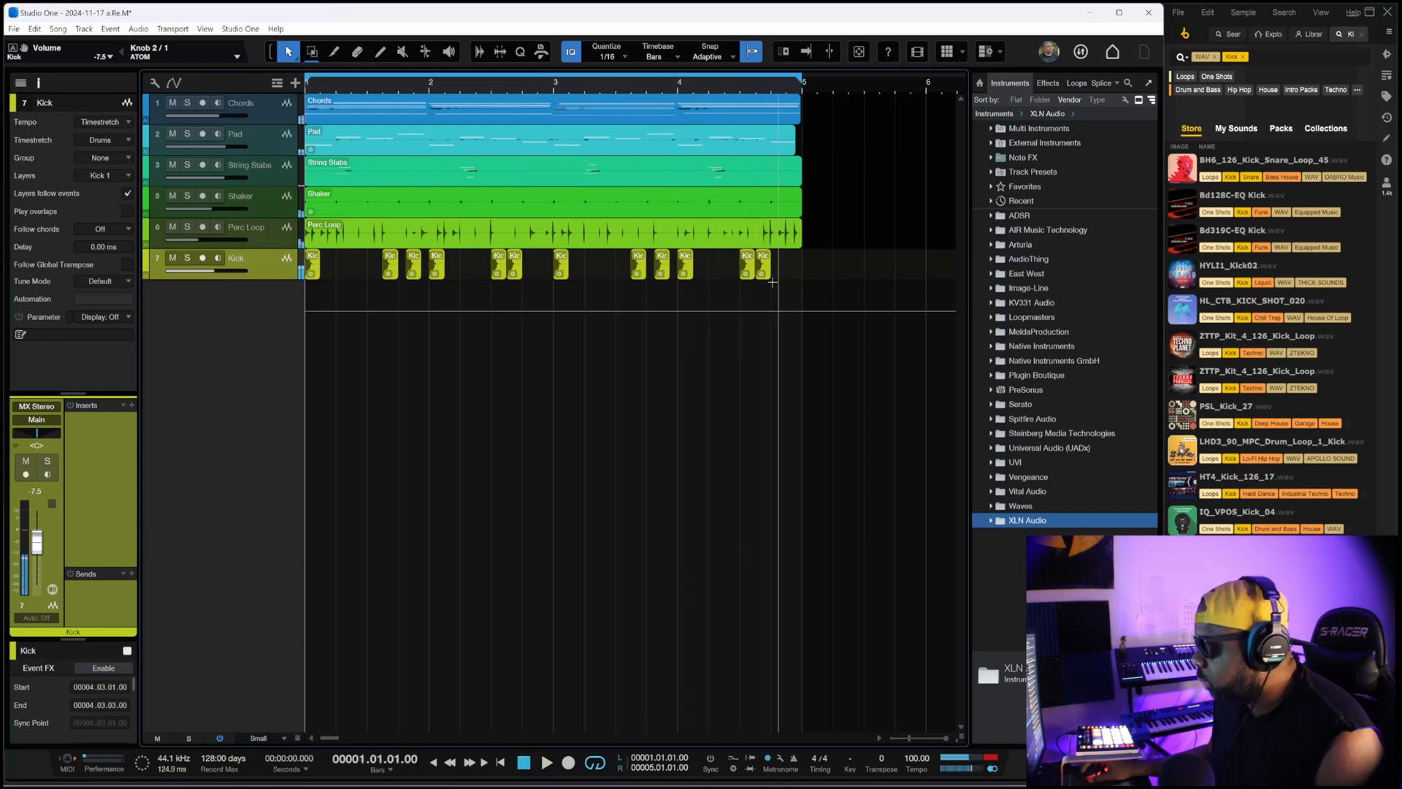
# Copy the last kick to 4.04.03 so it ends at bar 5, and play the beat.
pyautogui.scroll(3, 774, 287)
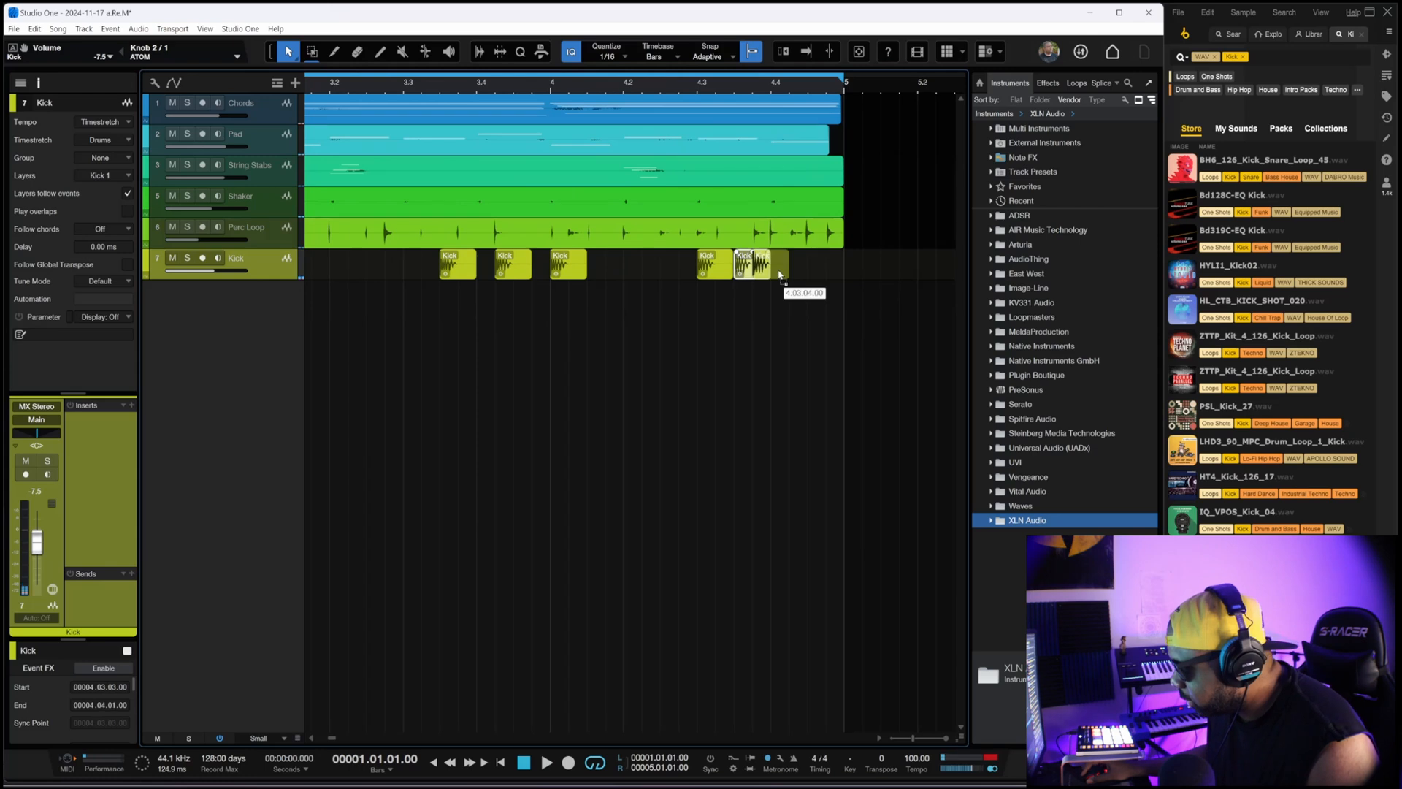
pyautogui.moveTo(780, 275); pyautogui.dragTo(833, 274)
pyautogui.scroll(-3, 763, 349)
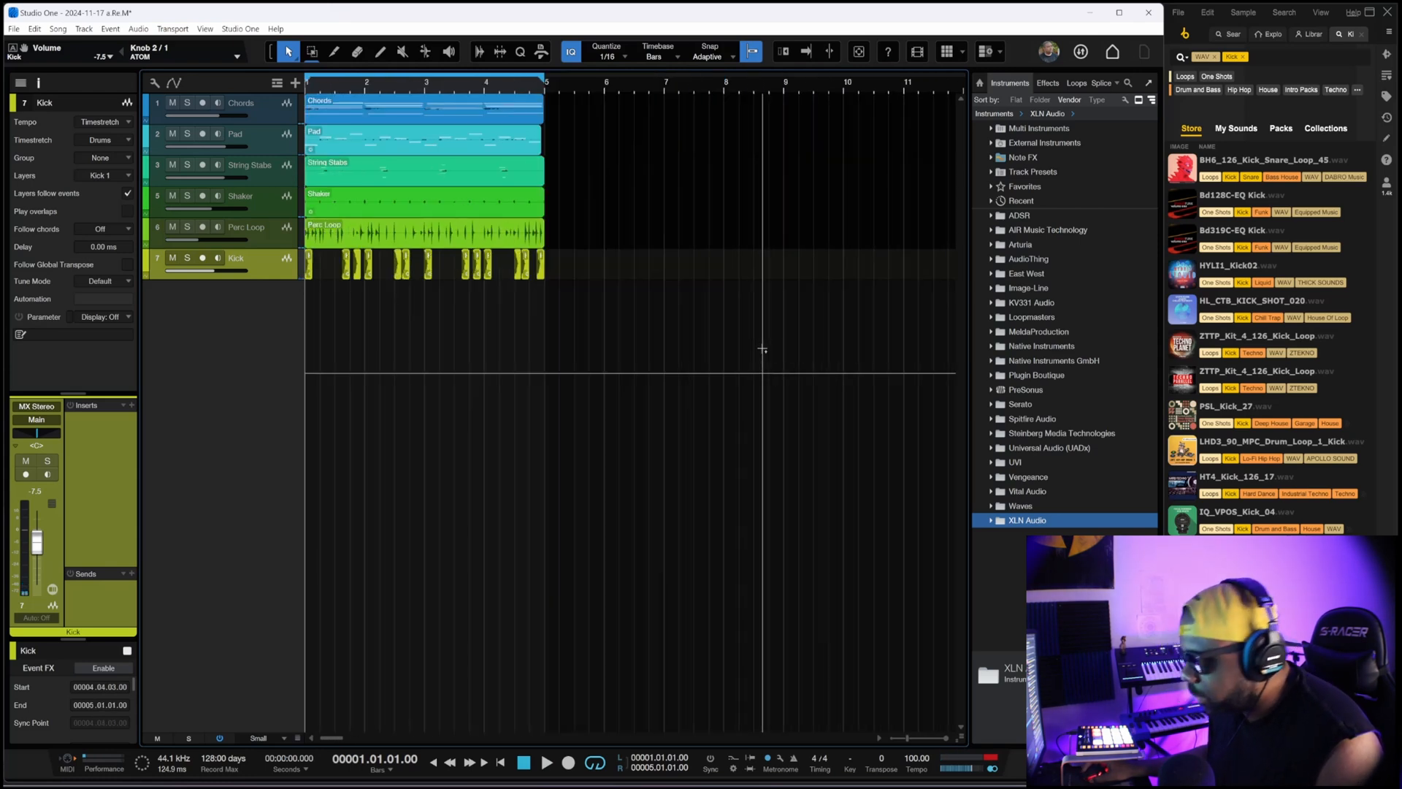
pyautogui.press('space')
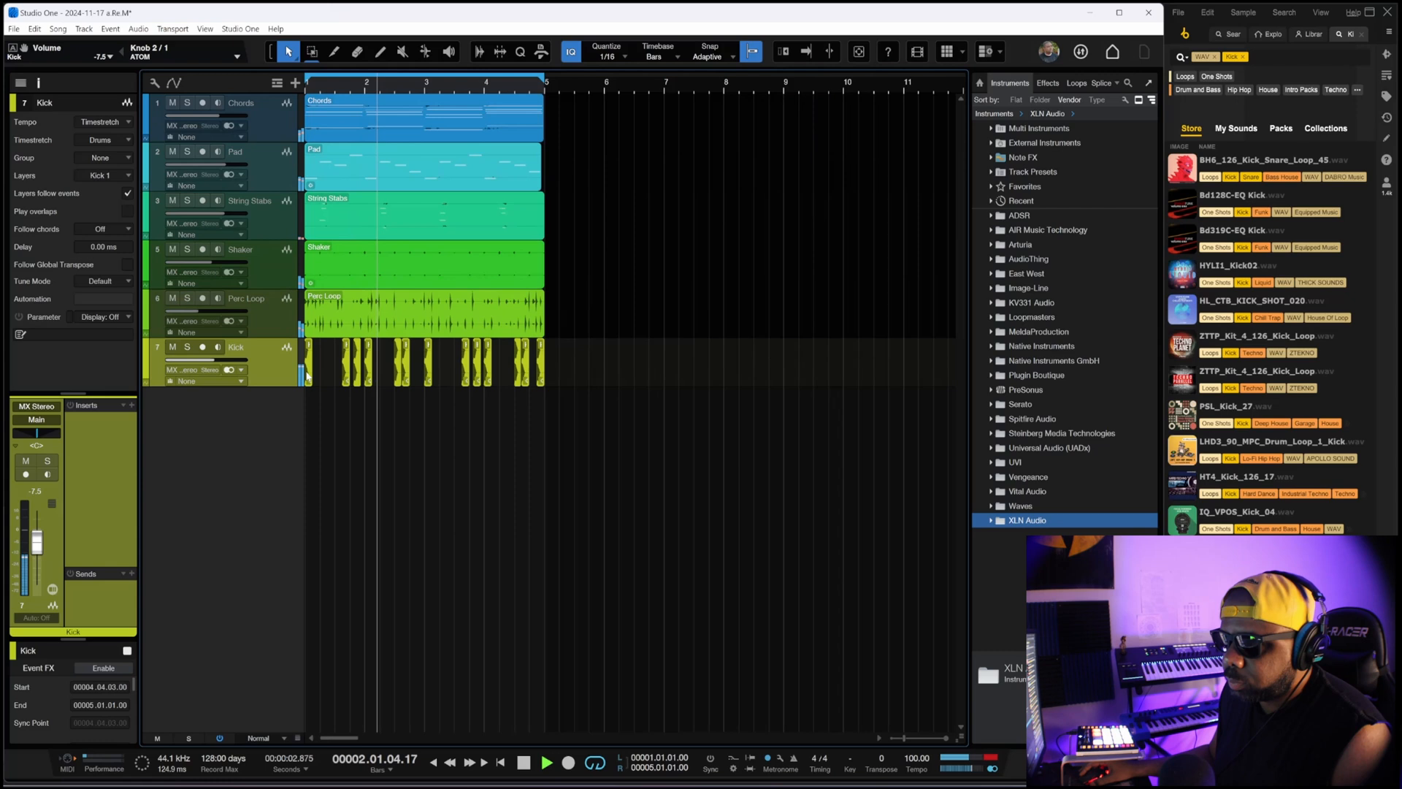
# Switch the Kick track to mono and raise its volume to -6.7 dB while the beat plays.
pyautogui.click(228, 369)
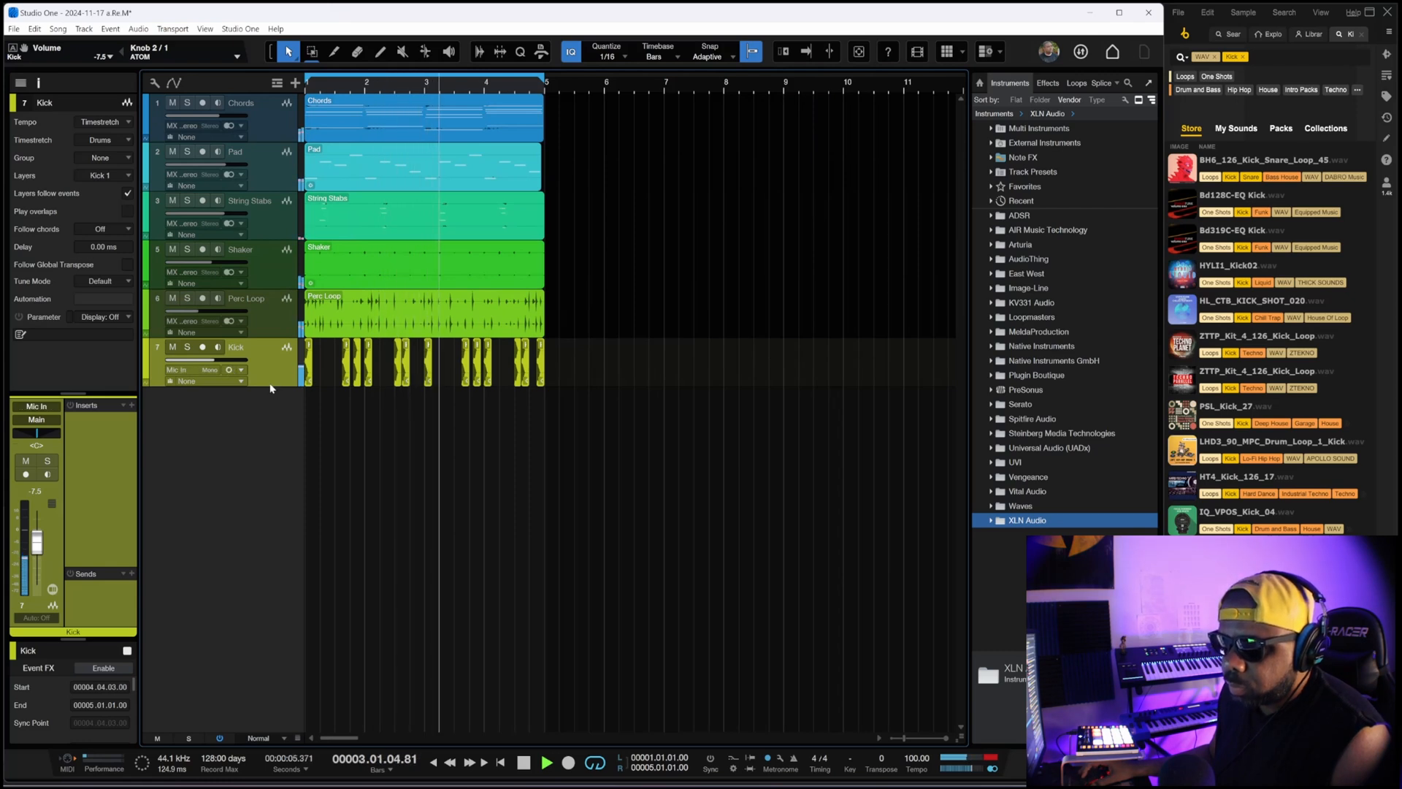
pyautogui.scroll(-1, 429, 414)
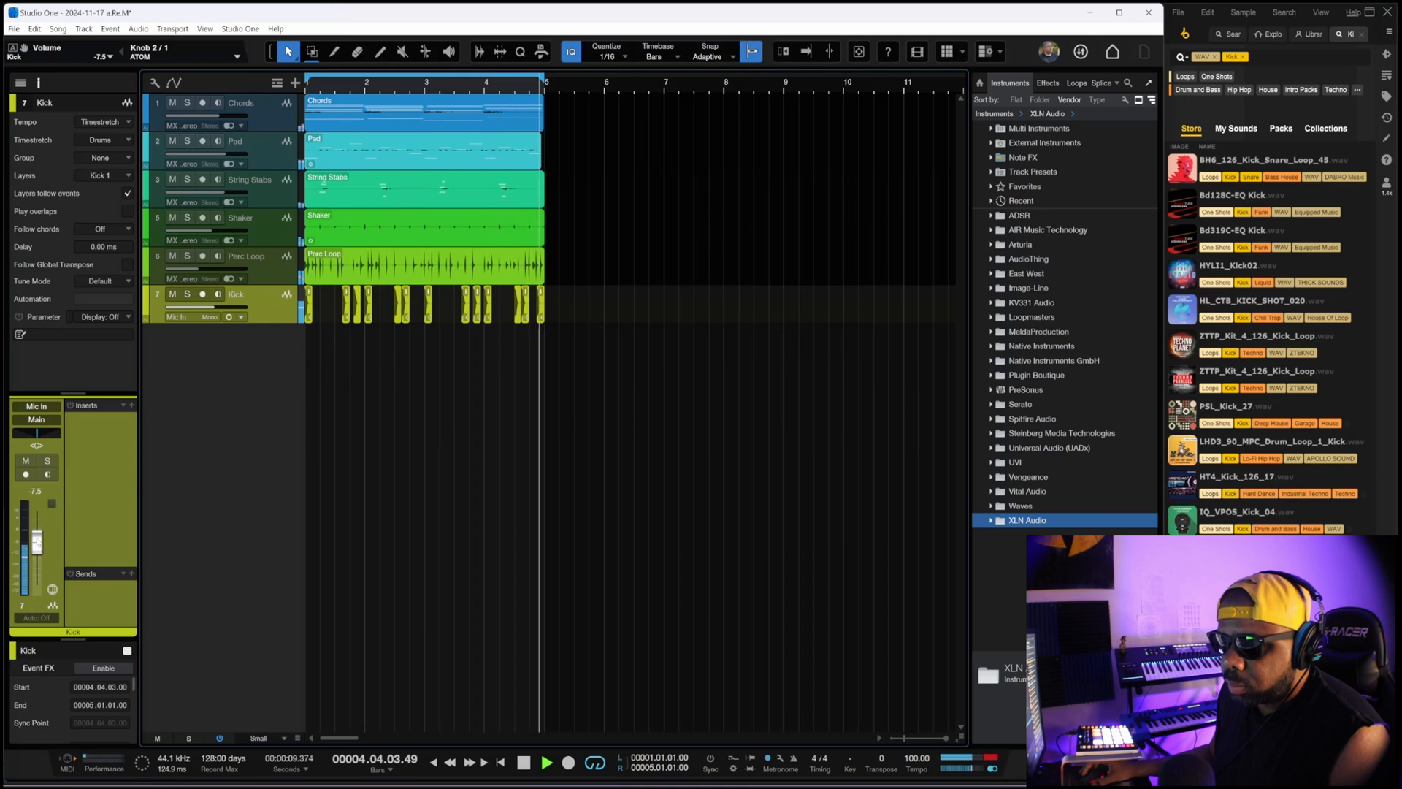
pyautogui.moveTo(37, 543); pyautogui.dragTo(38, 540)
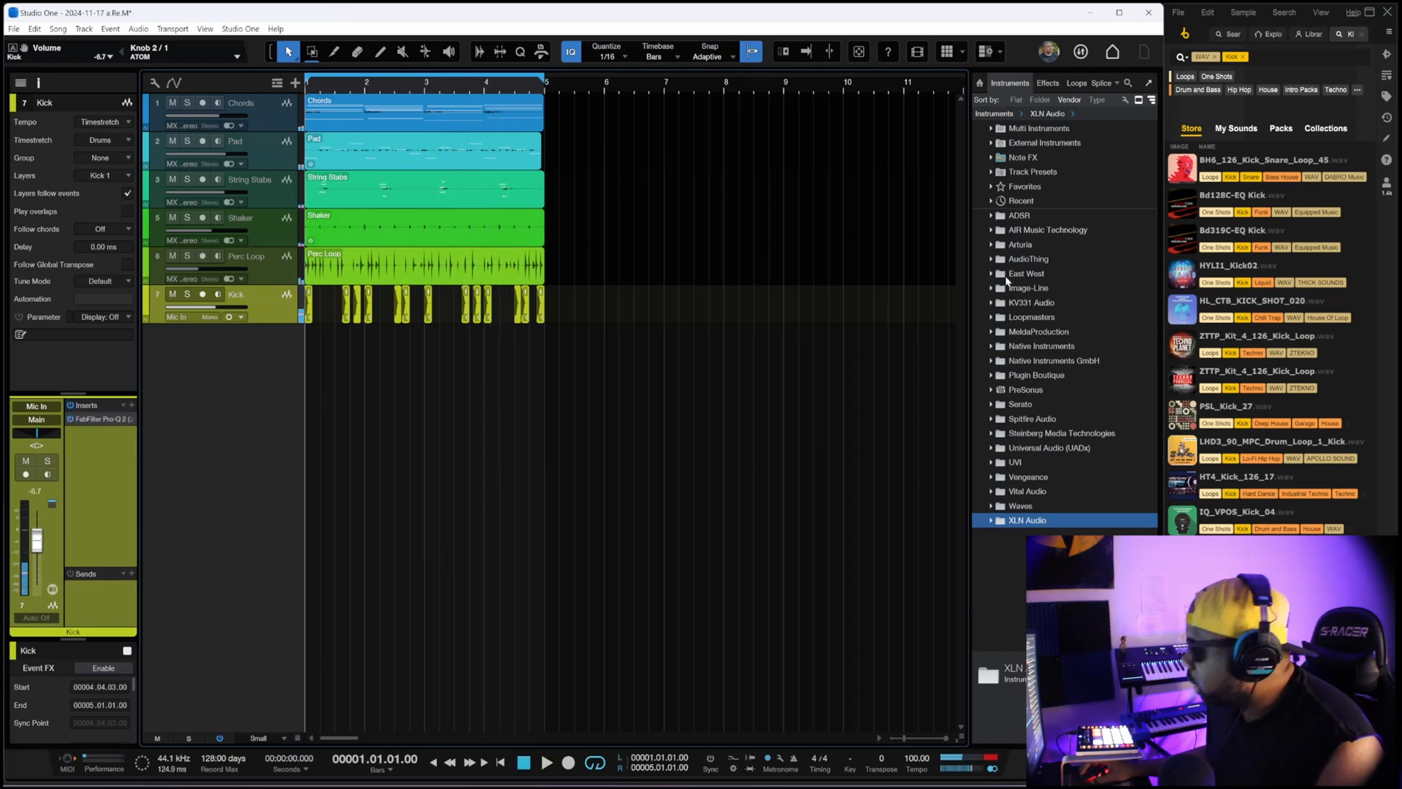
# Switch to Loopcloud and replace the kick search with a search for WAV snare sounds.
pyautogui.click(1243, 57)
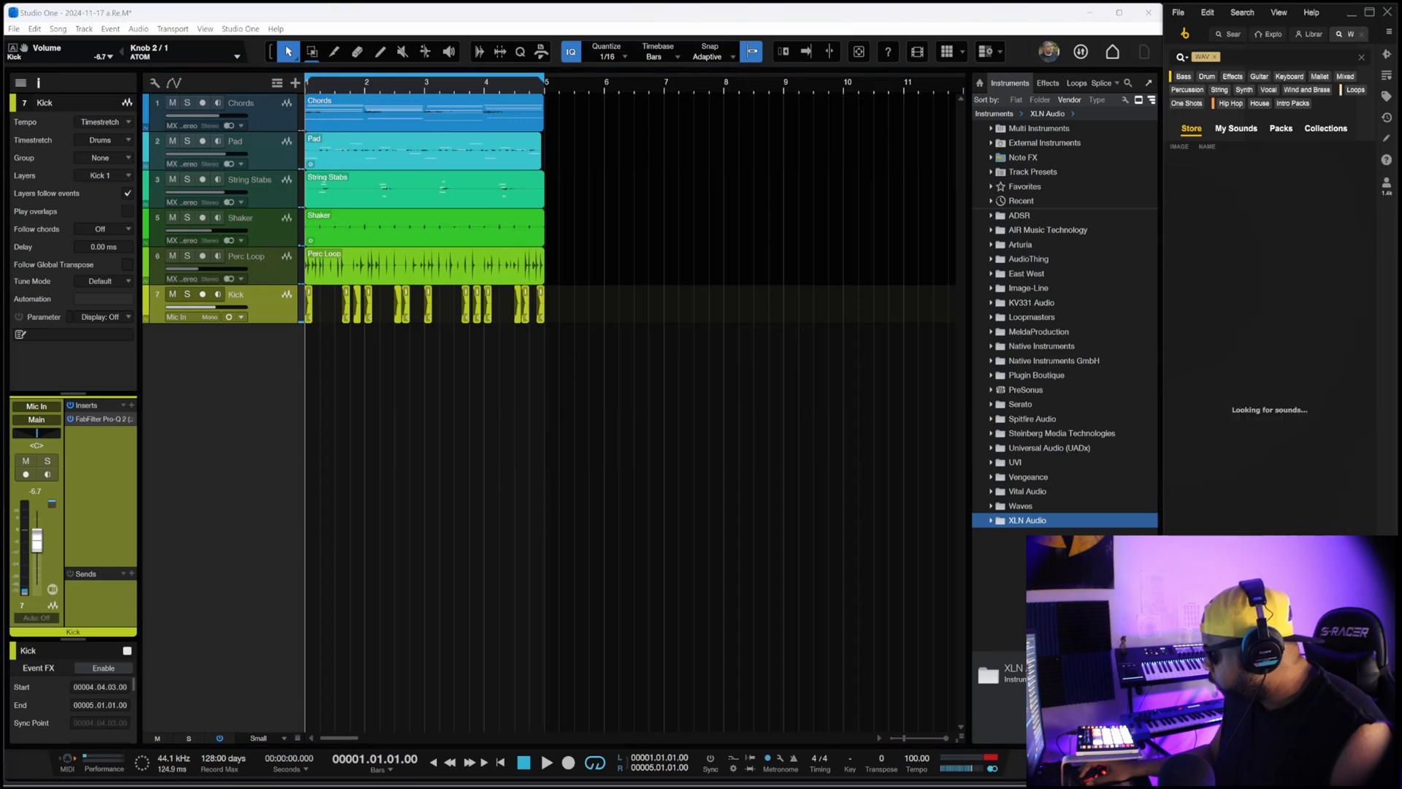
pyautogui.write('sna')
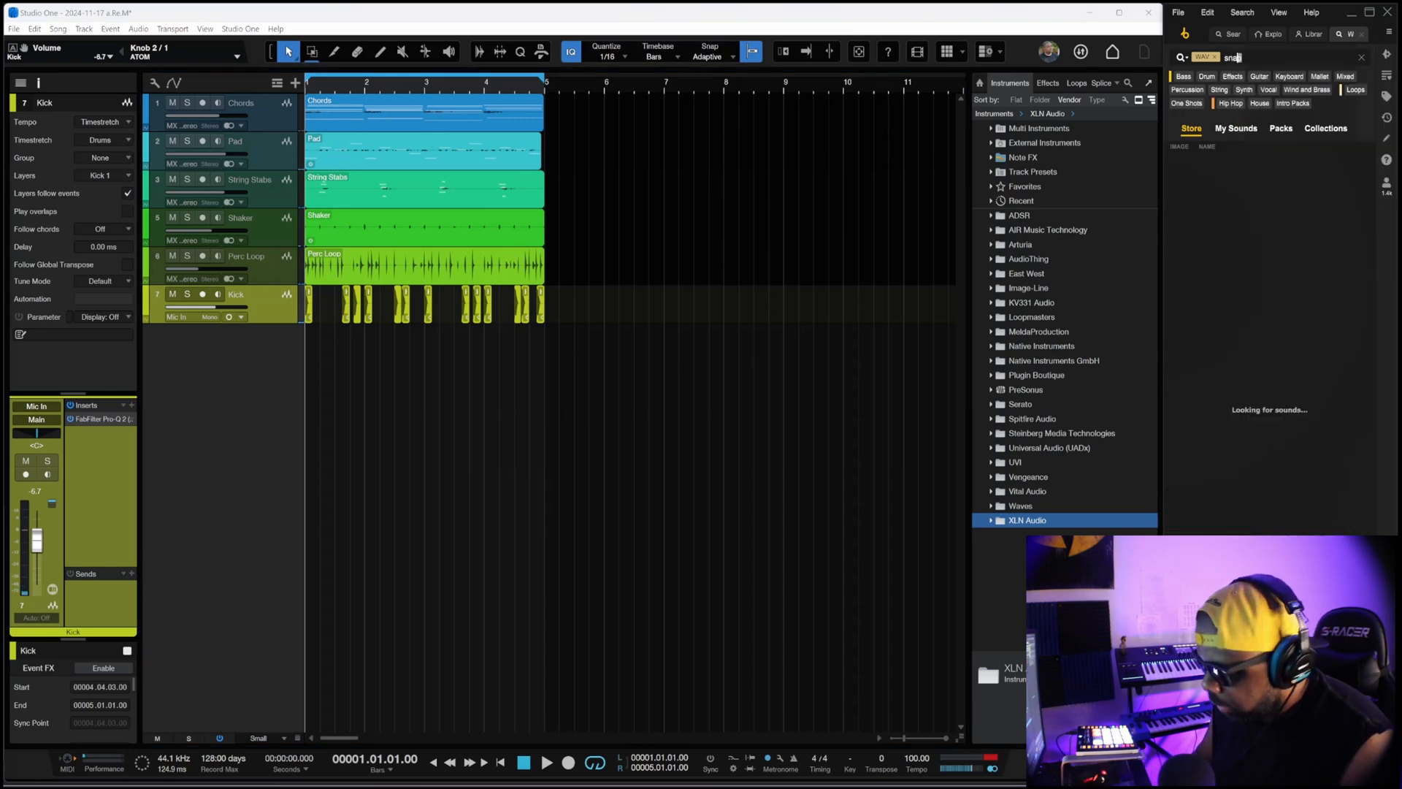
pyautogui.write('re')
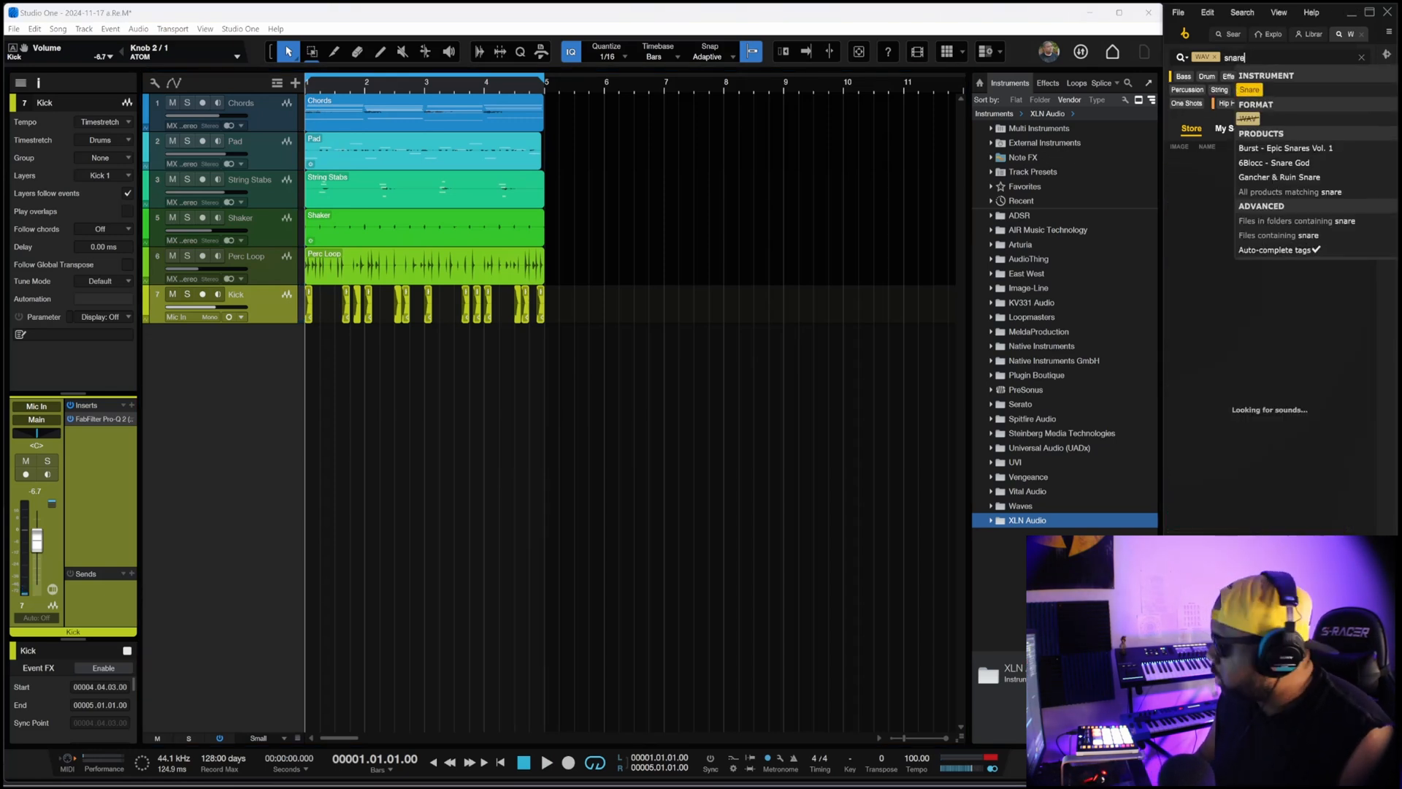
pyautogui.click(1248, 91)
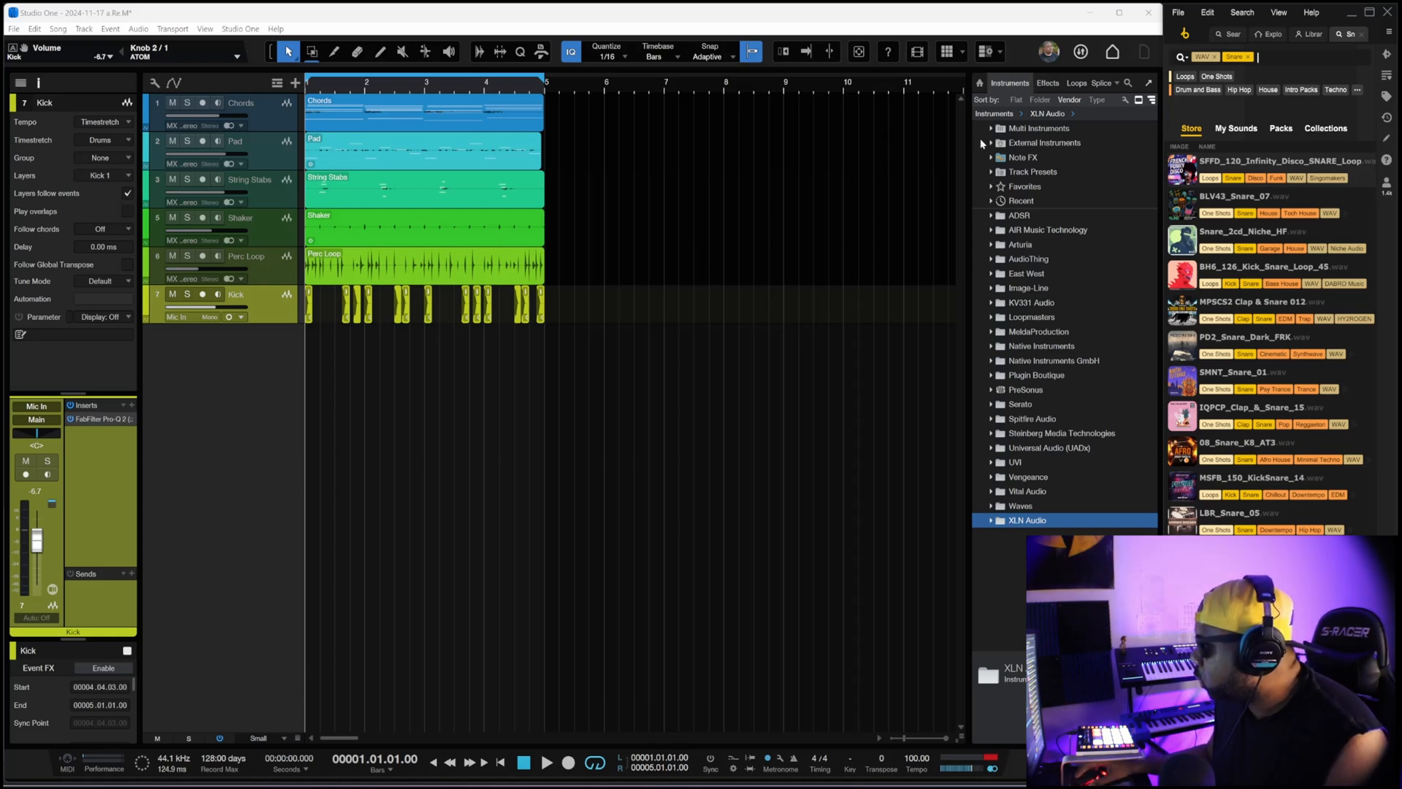
# Switch to Studio One, widen the browser and open the Storch Snare Drums folder inside HIPHOP Samples Drumz > Scott Storch.
pyautogui.moveTo(969, 159); pyautogui.dragTo(899, 159)
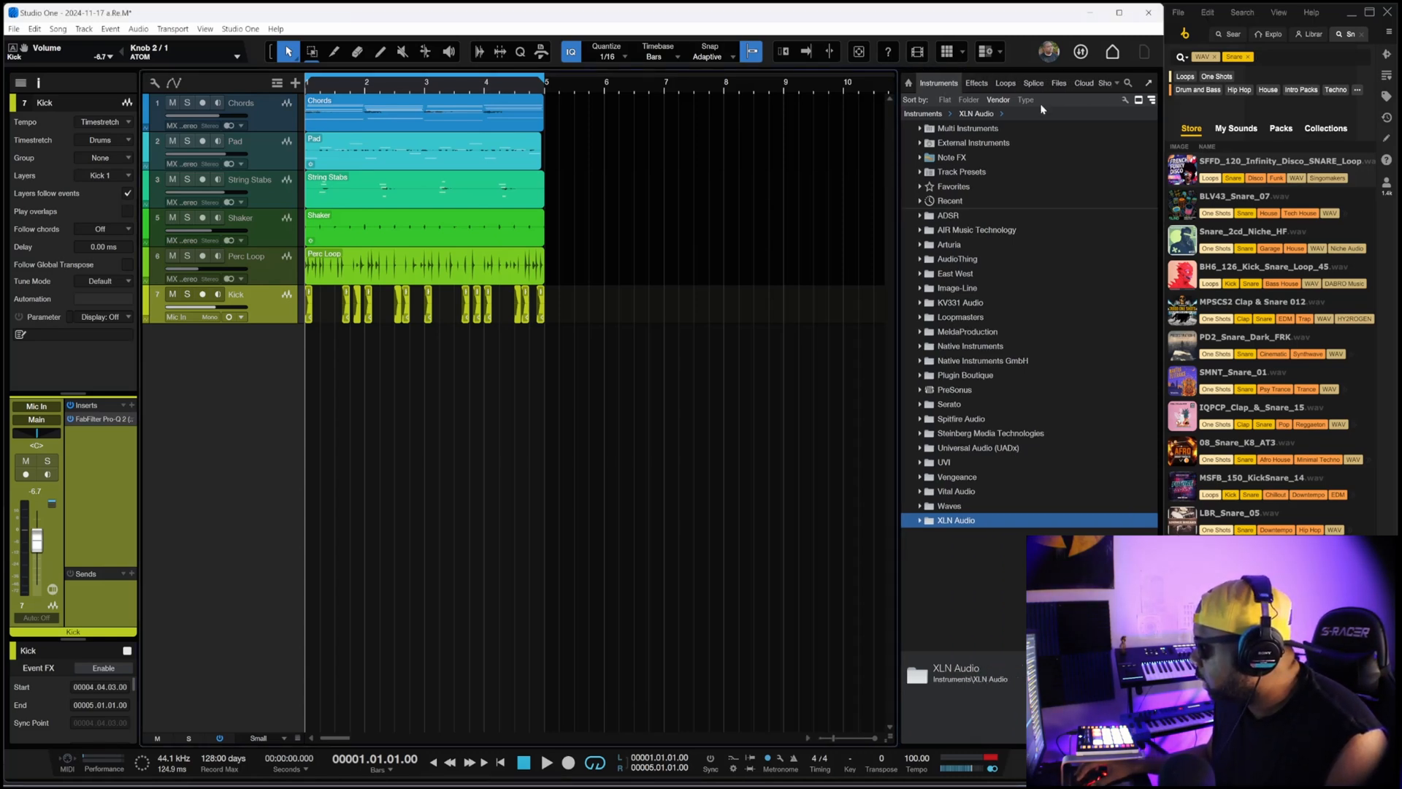
pyautogui.click(1056, 83)
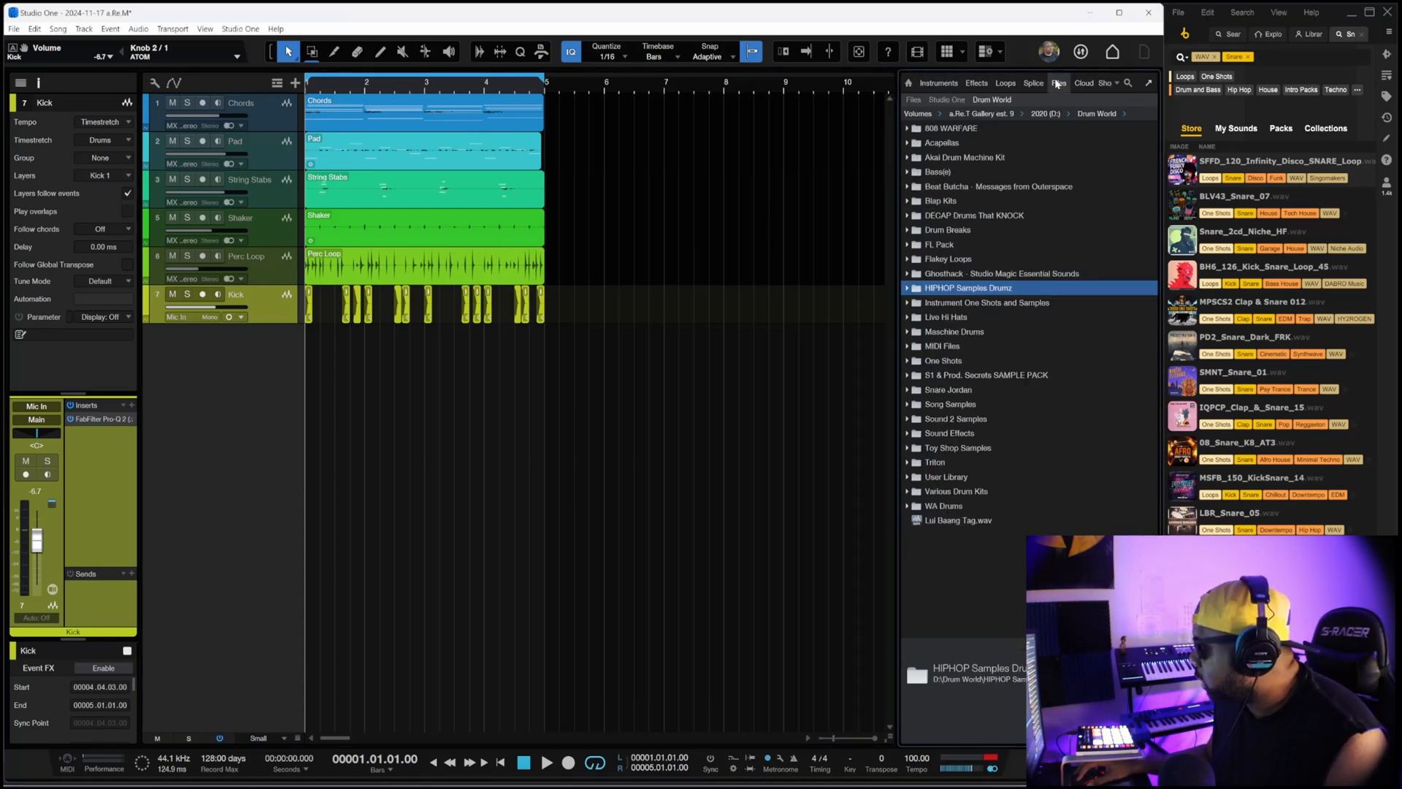
pyautogui.click(909, 289)
pyautogui.scroll(-3, 974, 319)
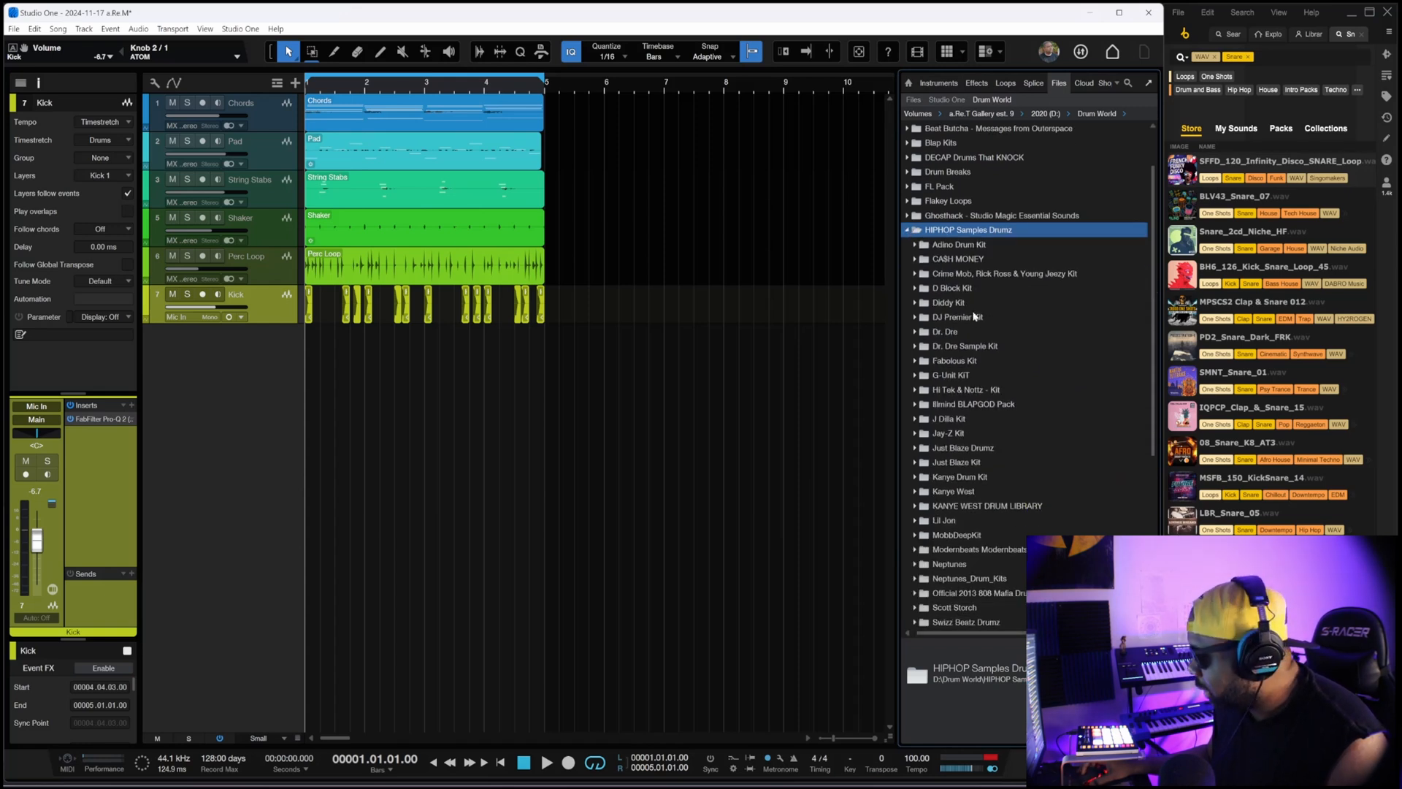
pyautogui.scroll(-3, 974, 315)
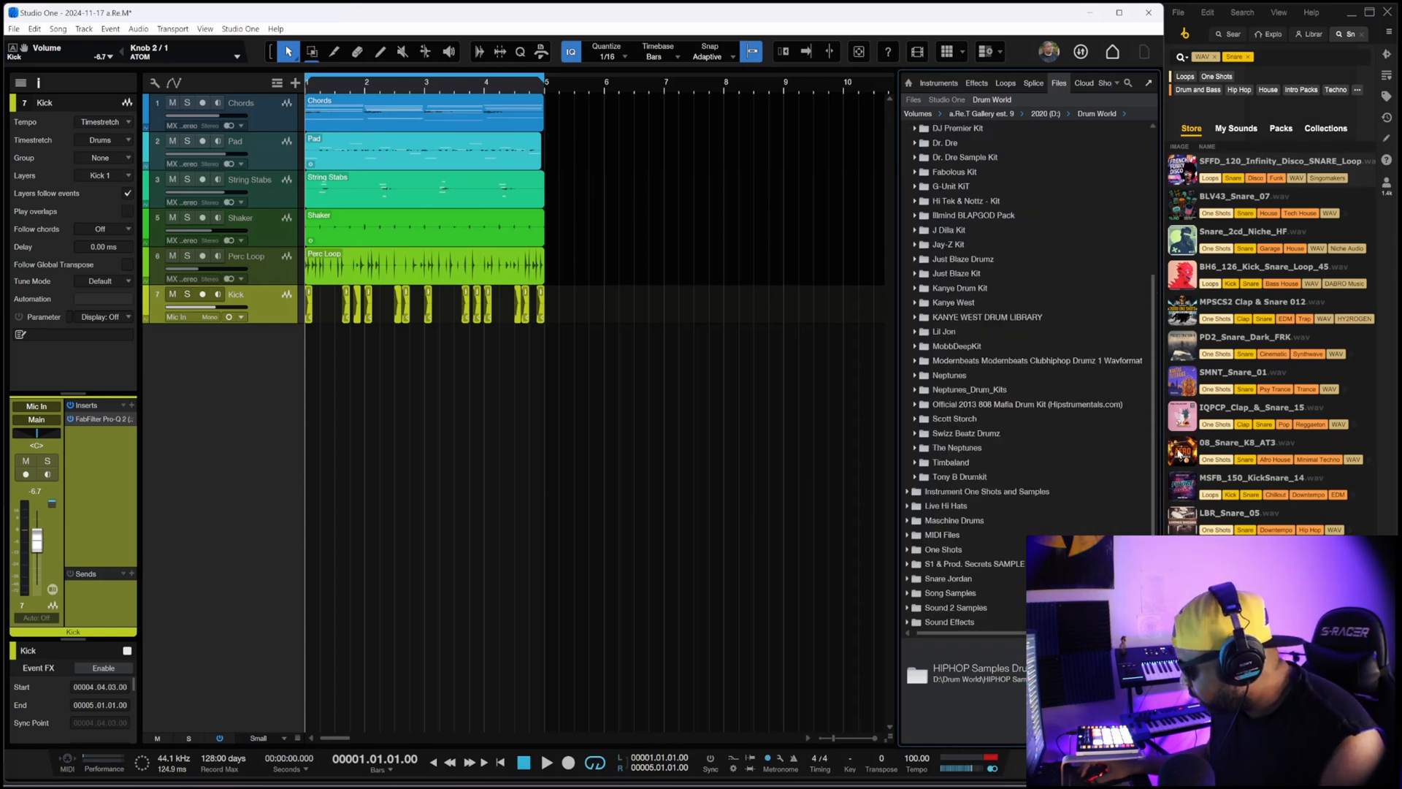
pyautogui.click(915, 419)
pyautogui.scroll(-2, 979, 441)
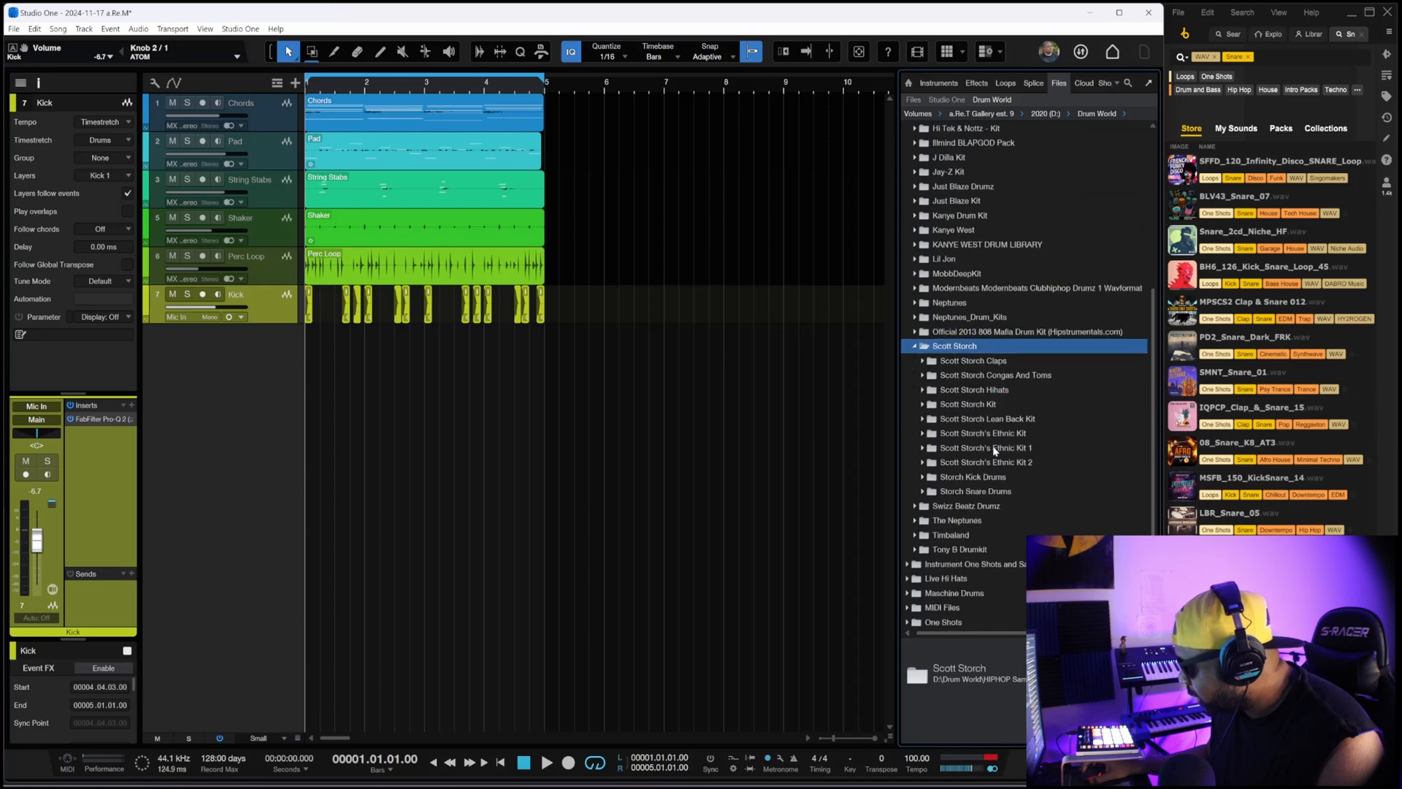
pyautogui.click(921, 492)
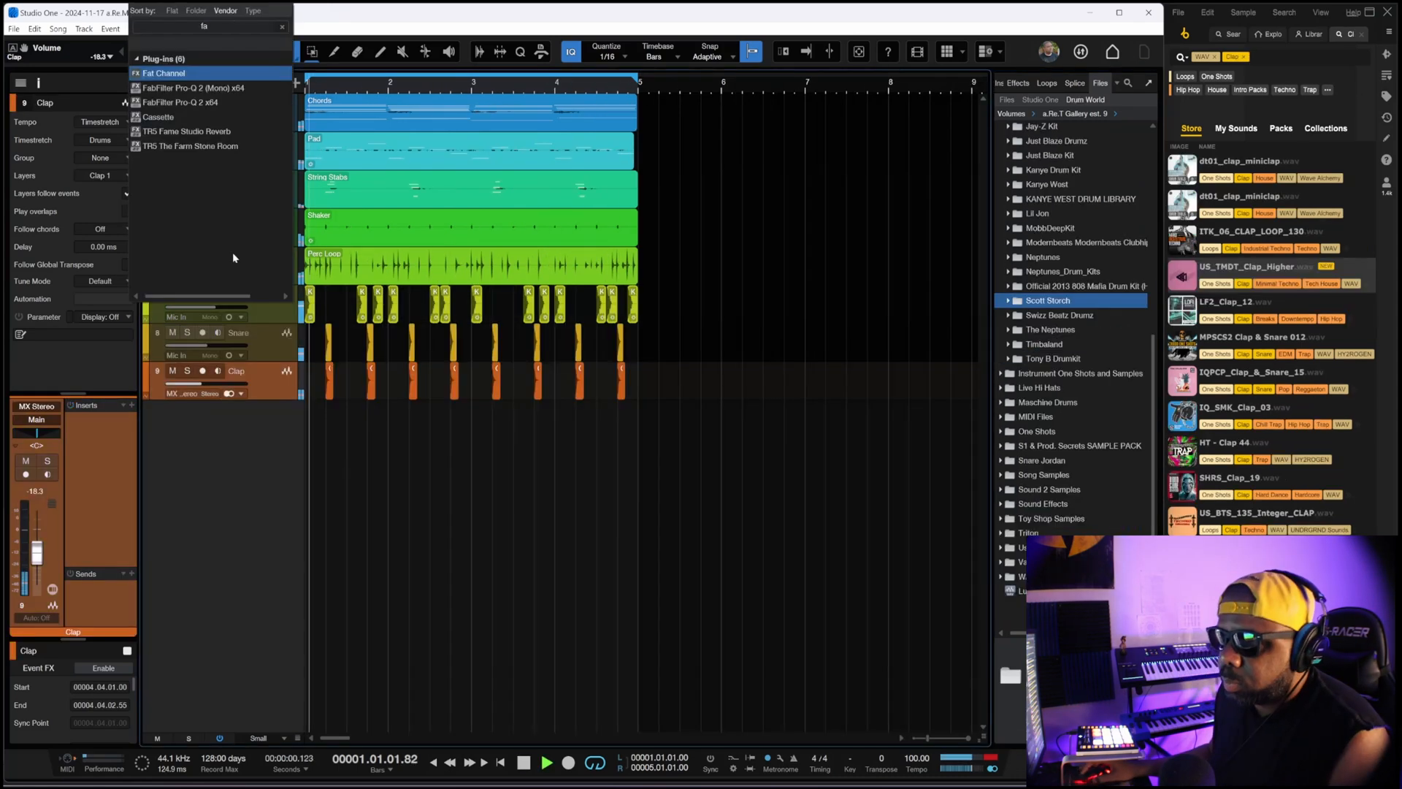
# Insert FabFilter Pro-Q 2 x64 on the Clap track and load the S2S Snare preset.
pyautogui.click(236, 104)
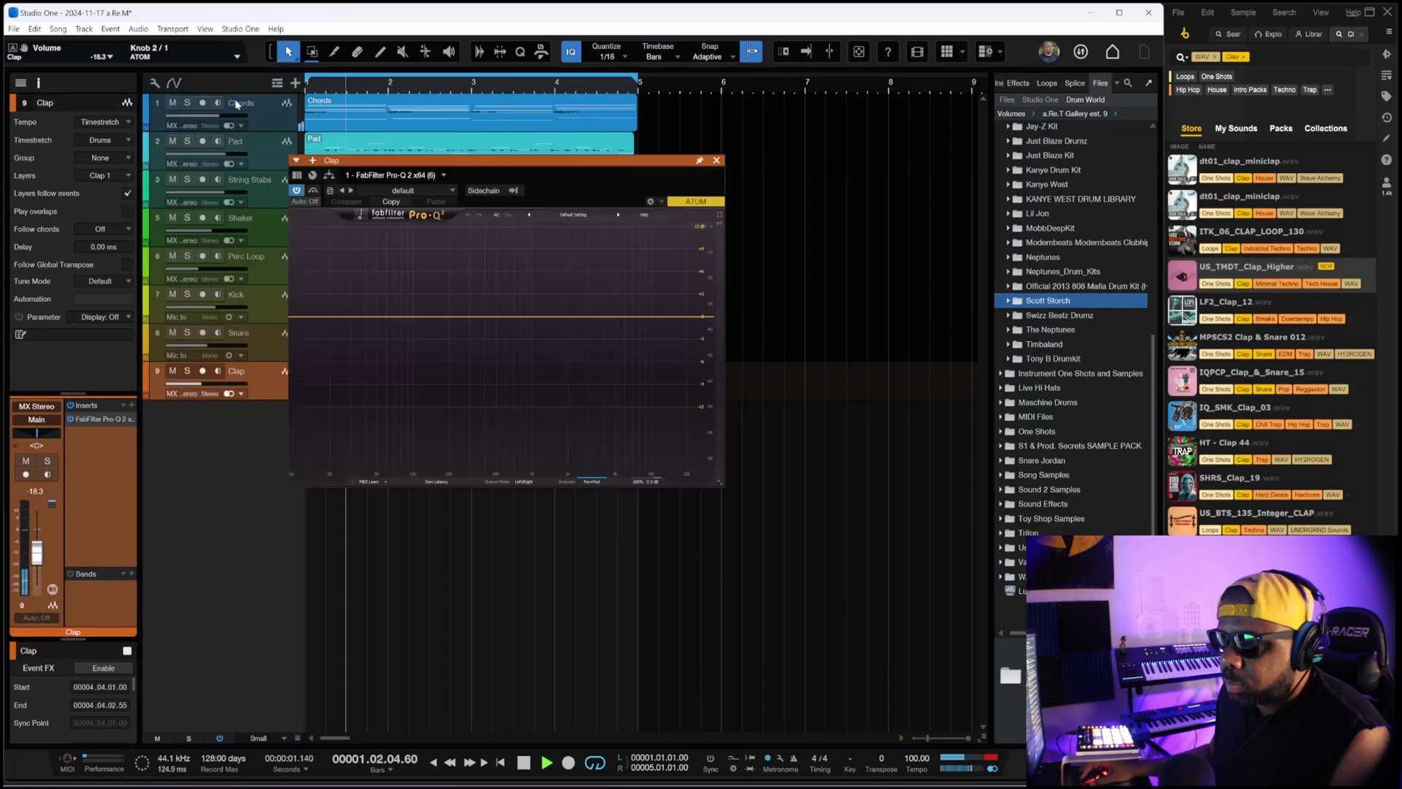
pyautogui.click(573, 214)
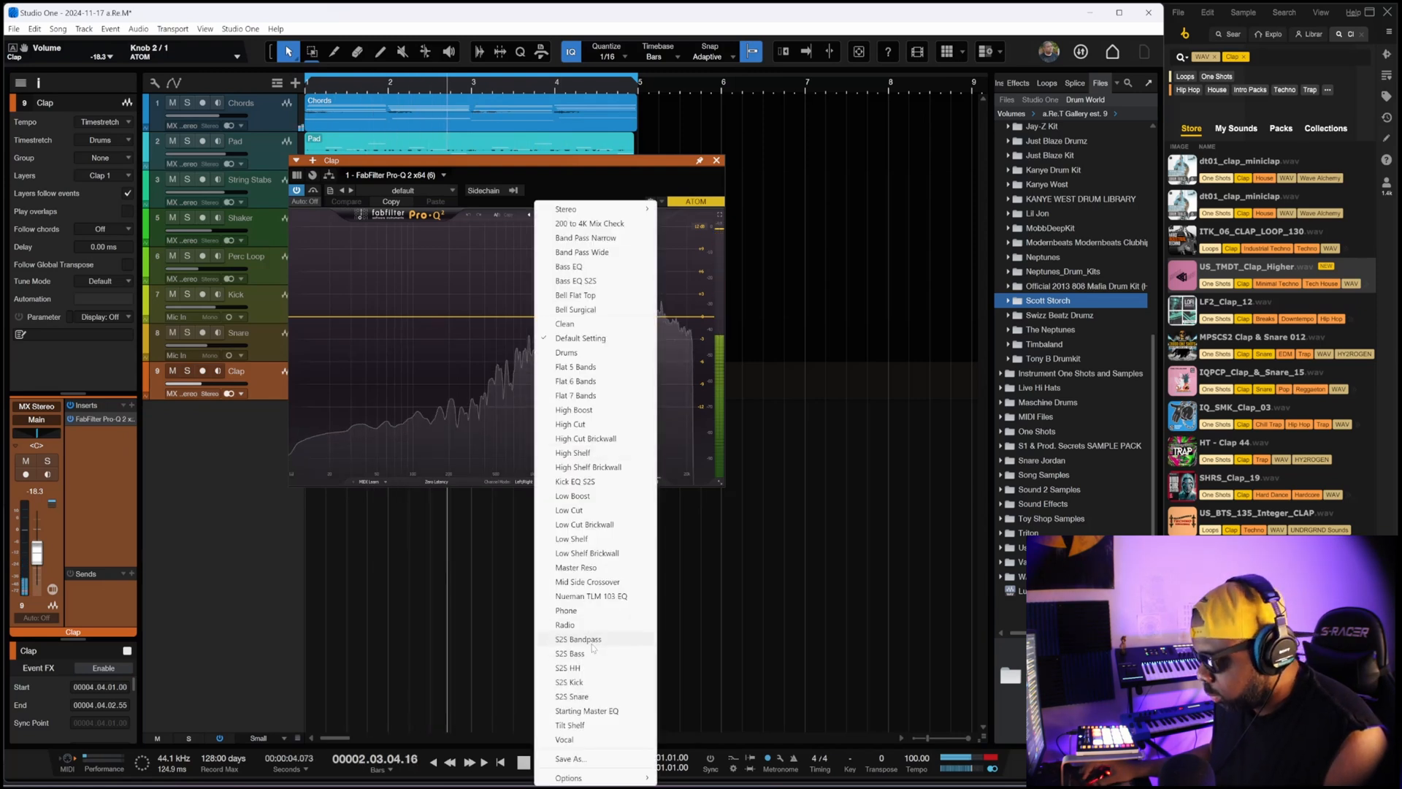
pyautogui.click(597, 695)
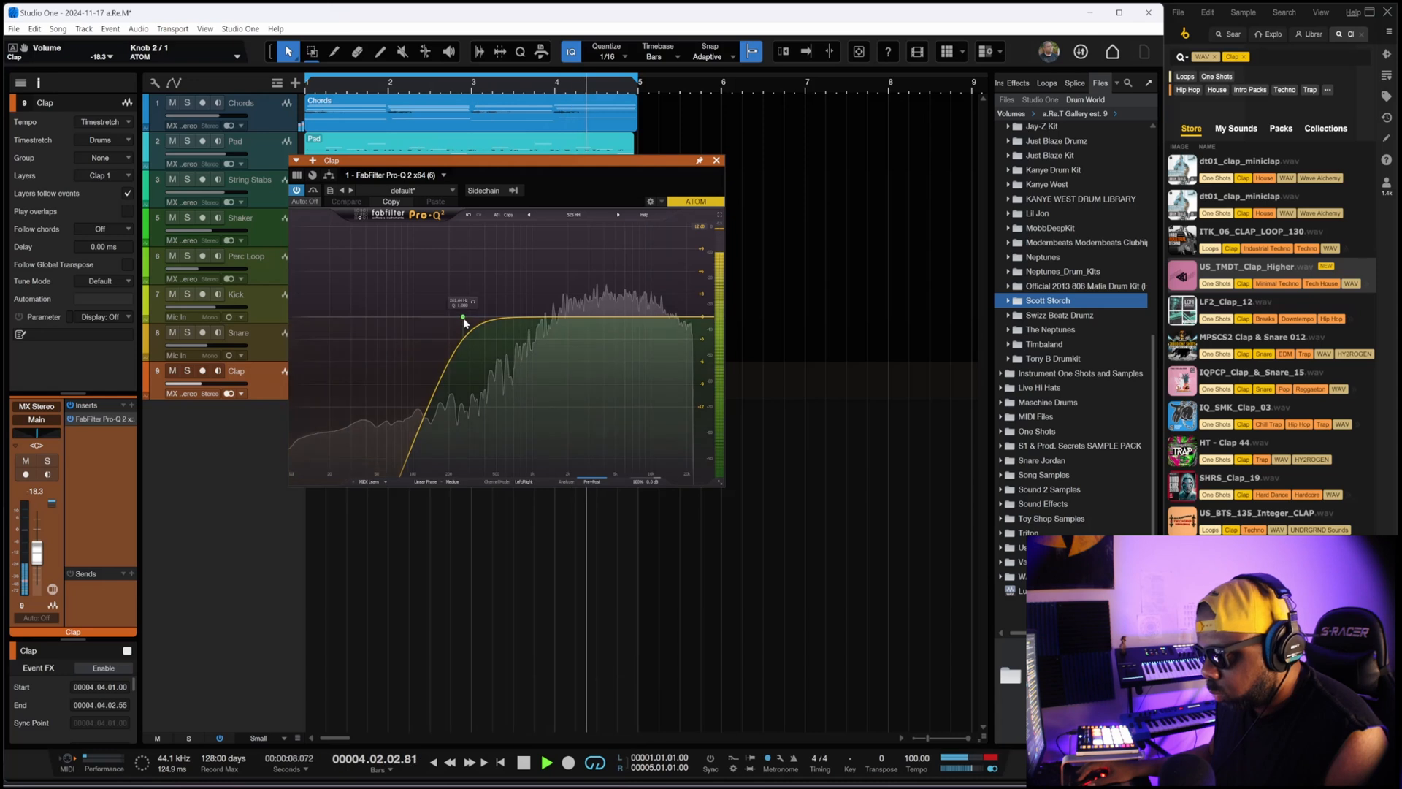
# Set the clap EQ's low-cut frequency to about 400 Hz and close the plug-in.
pyautogui.scroll(3, 433, 441)
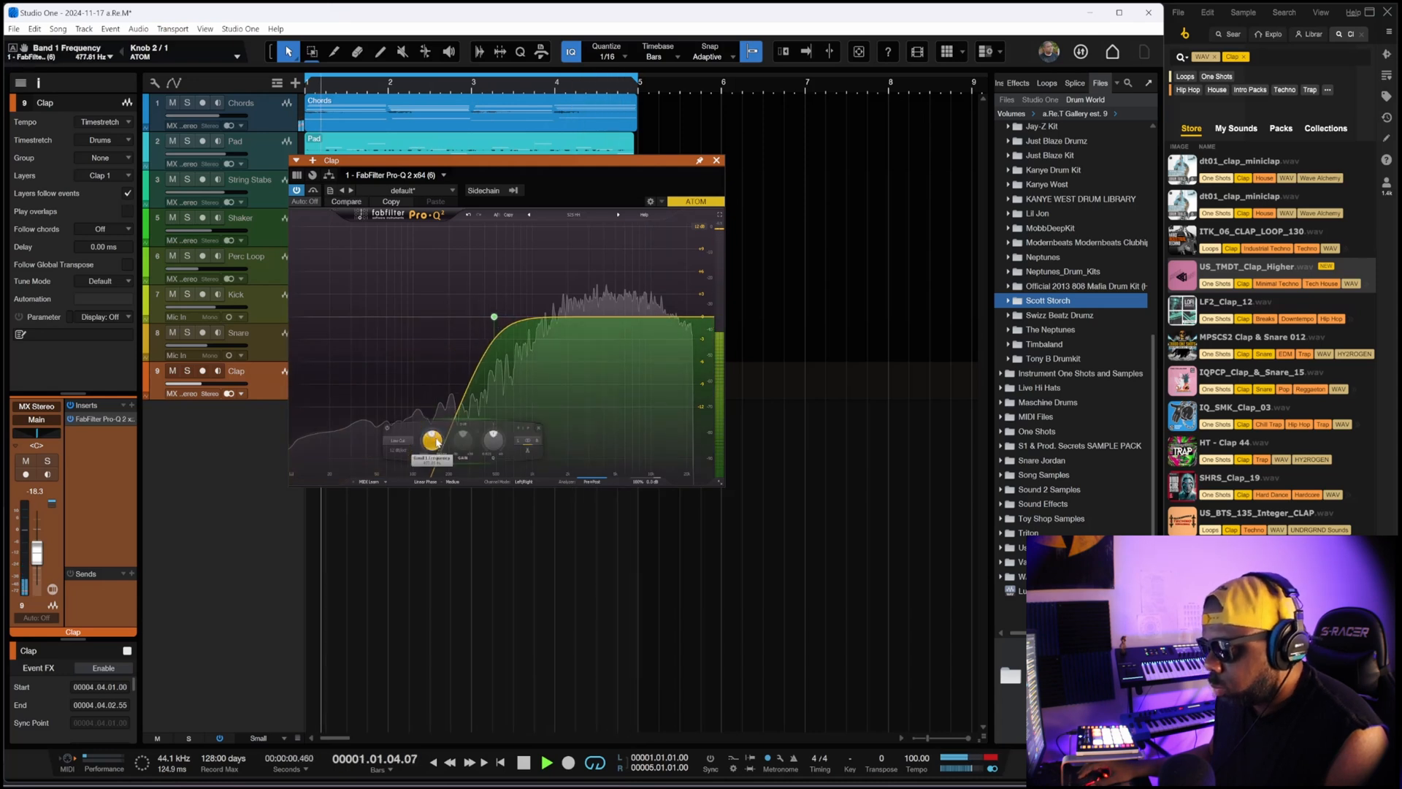
pyautogui.scroll(-2, 436, 441)
pyautogui.scroll(1, 436, 442)
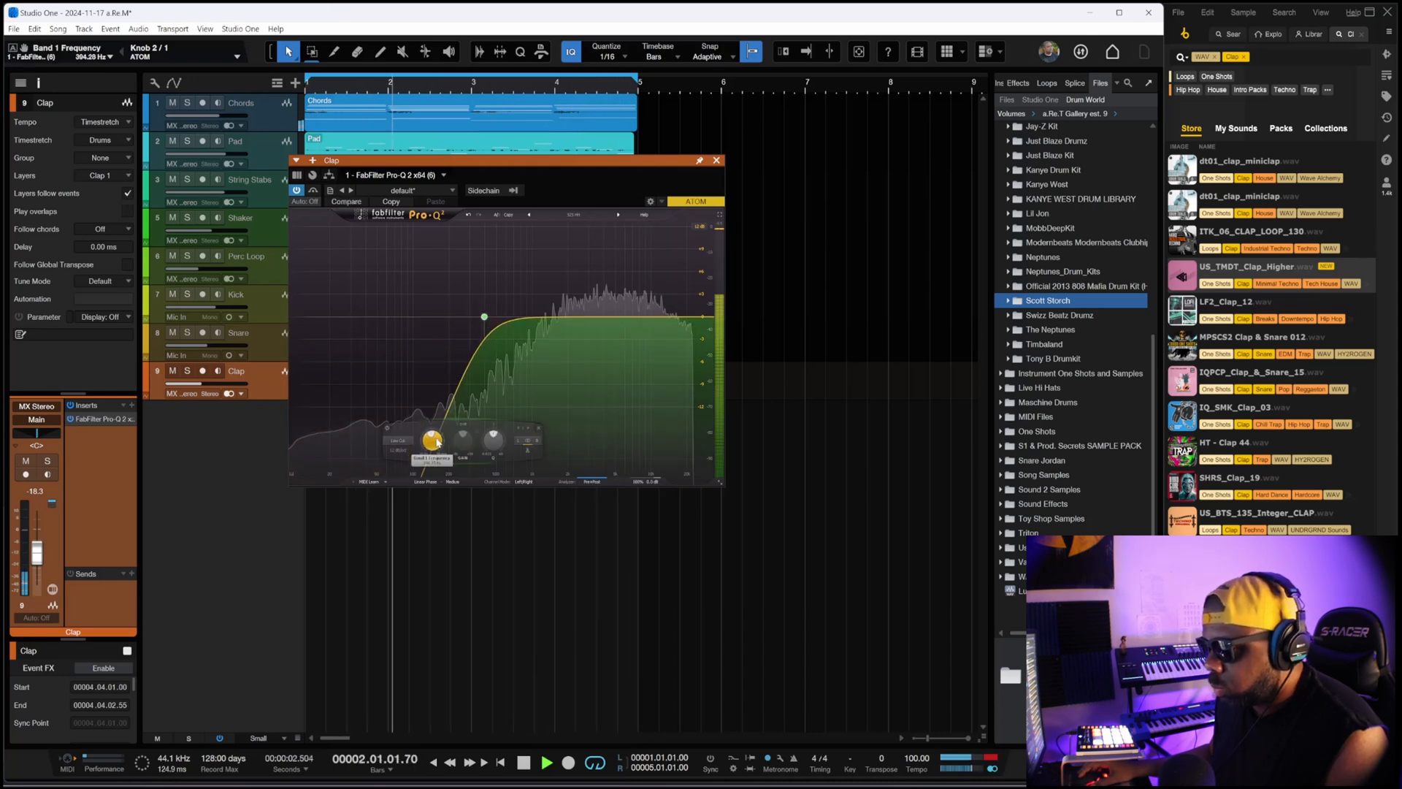
pyautogui.click(717, 160)
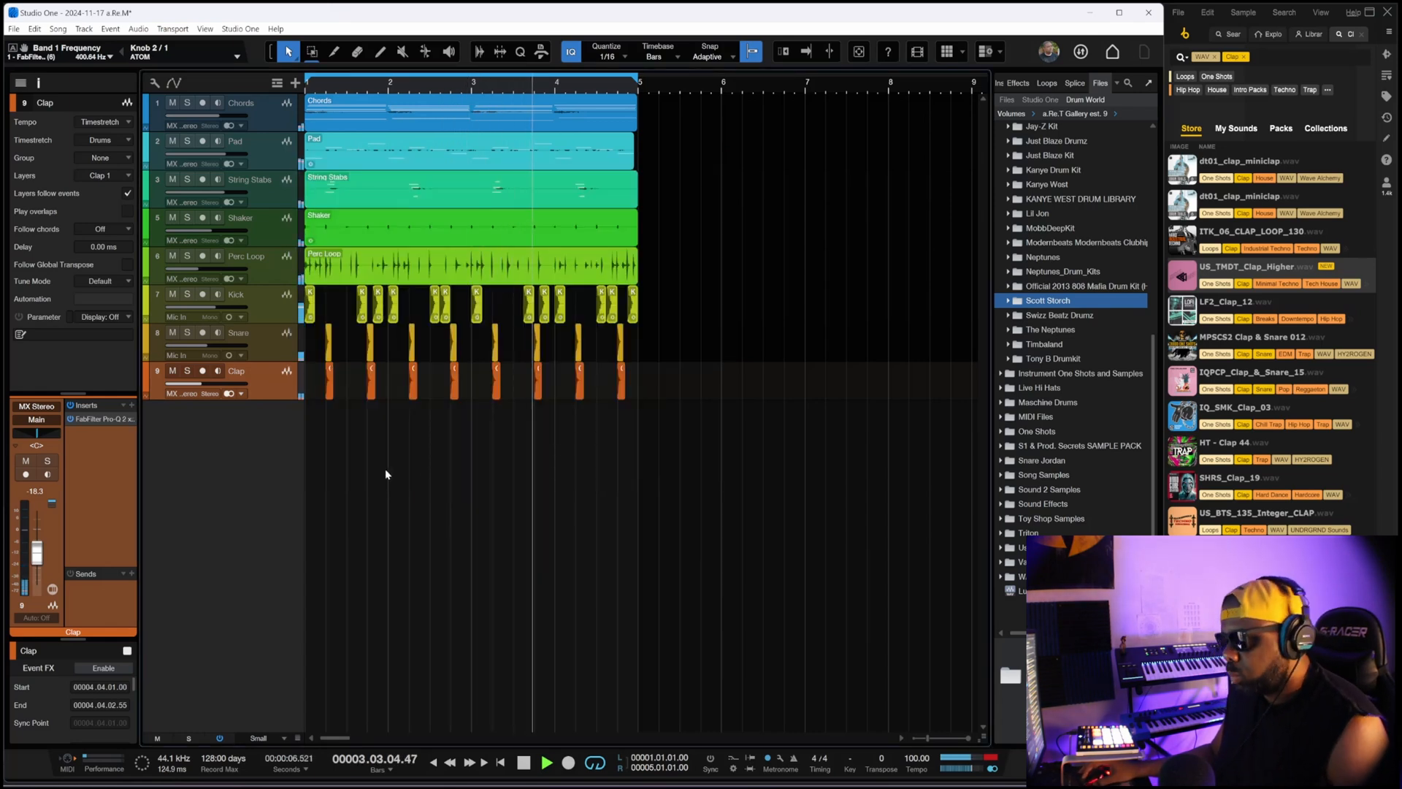
# Play the four-bar beat from the start to check the snare and clap against the other layers.
pyautogui.press('space')
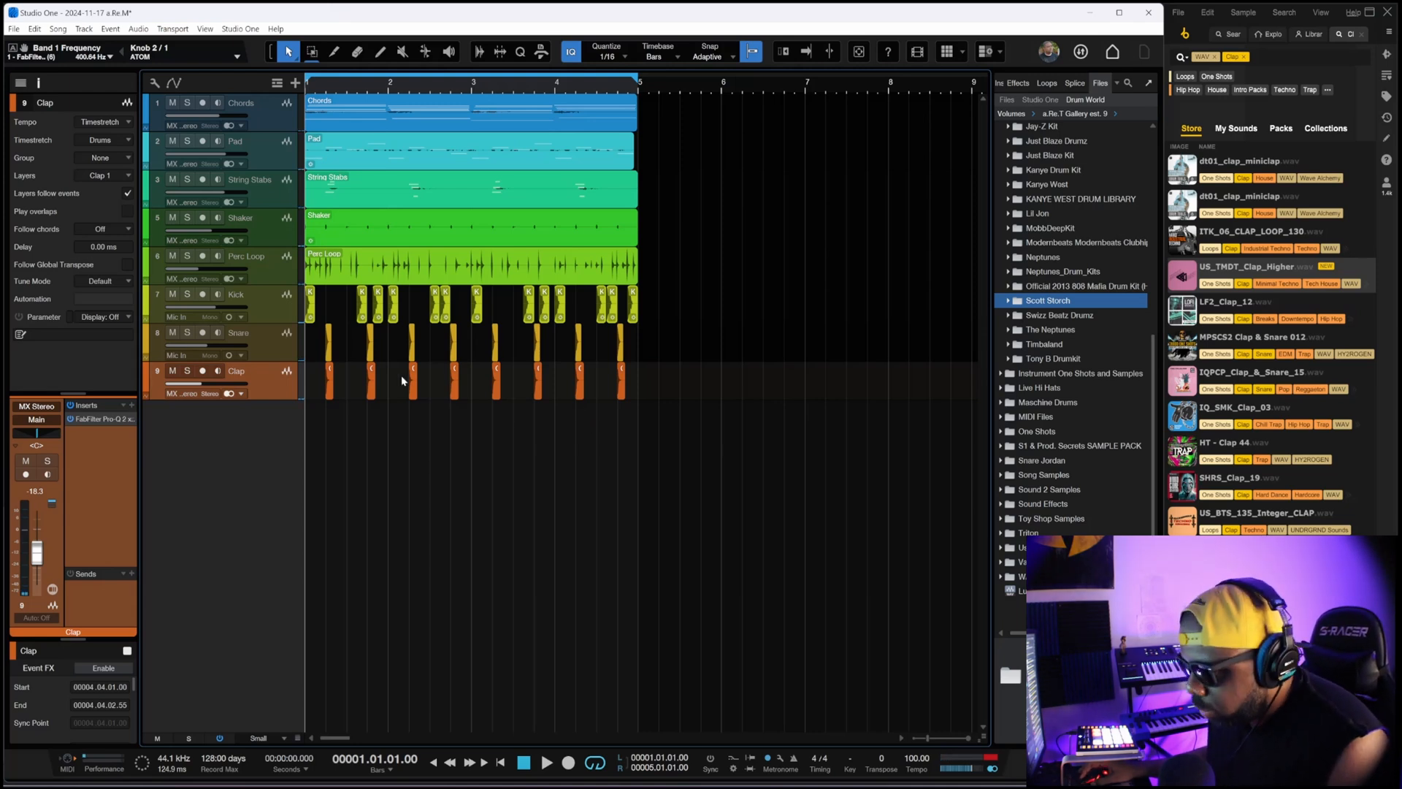
pyautogui.press('space')
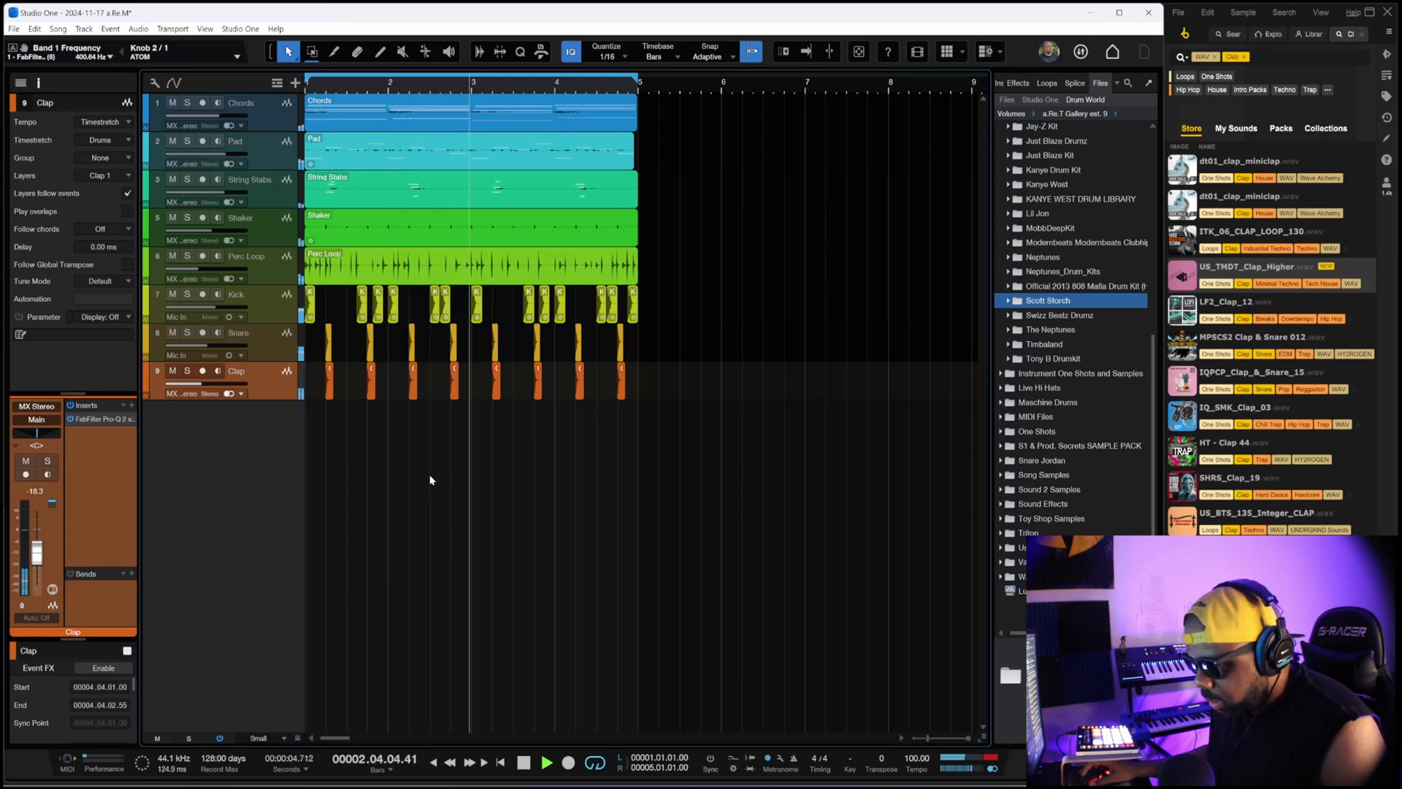
pyautogui.press('space')
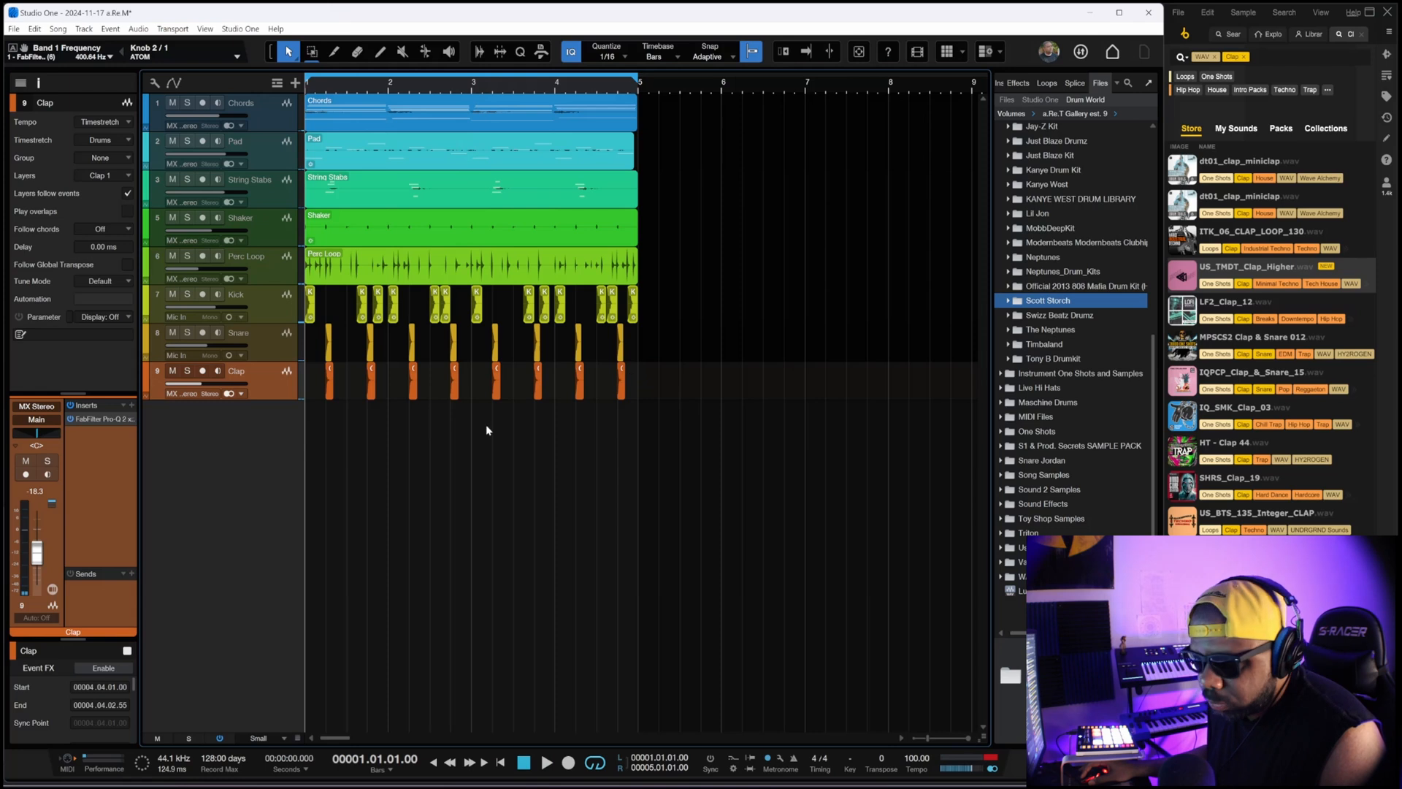
pyautogui.press('space')
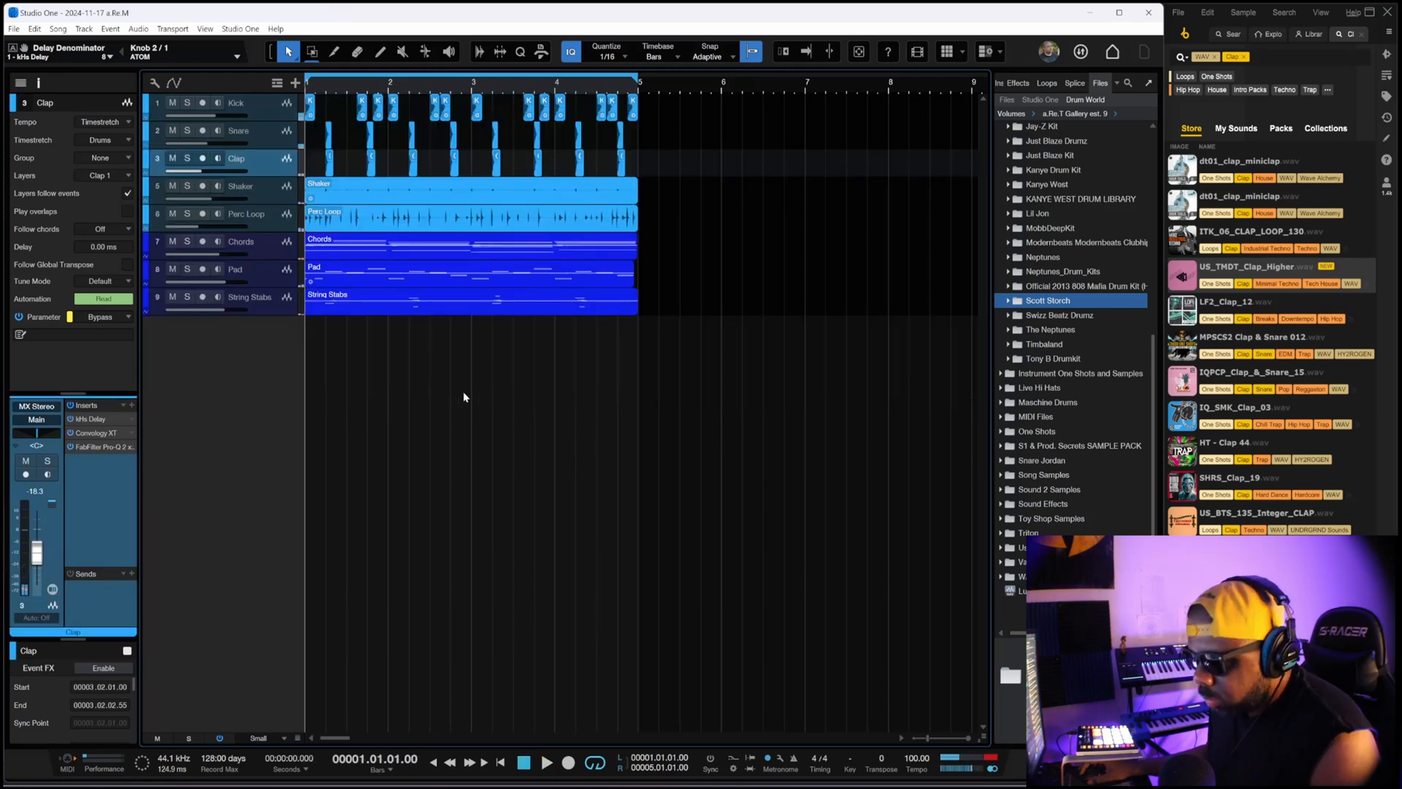
# Open the mixer console and hide its instrument rack and channel list.
pyautogui.press('F3')
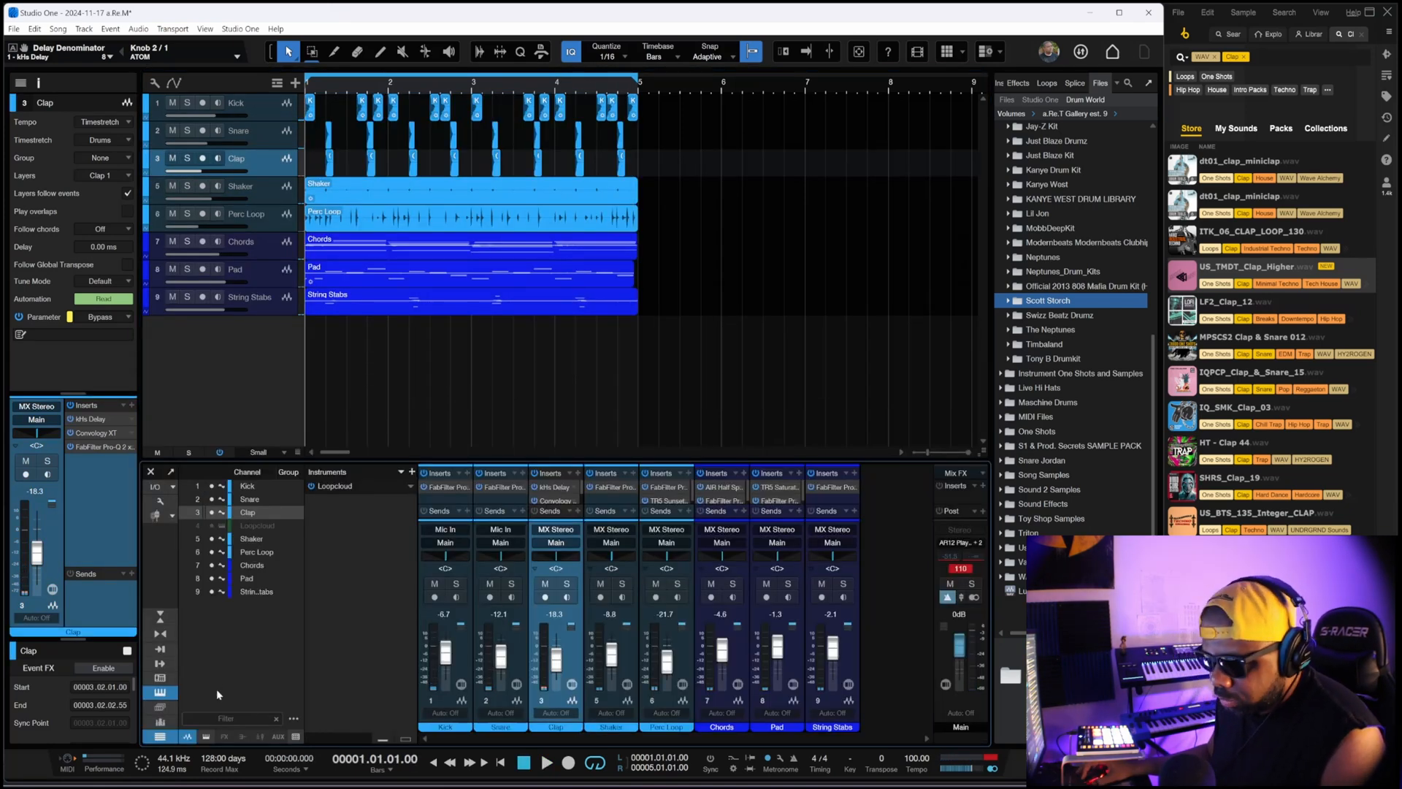
pyautogui.click(162, 693)
pyautogui.click(162, 736)
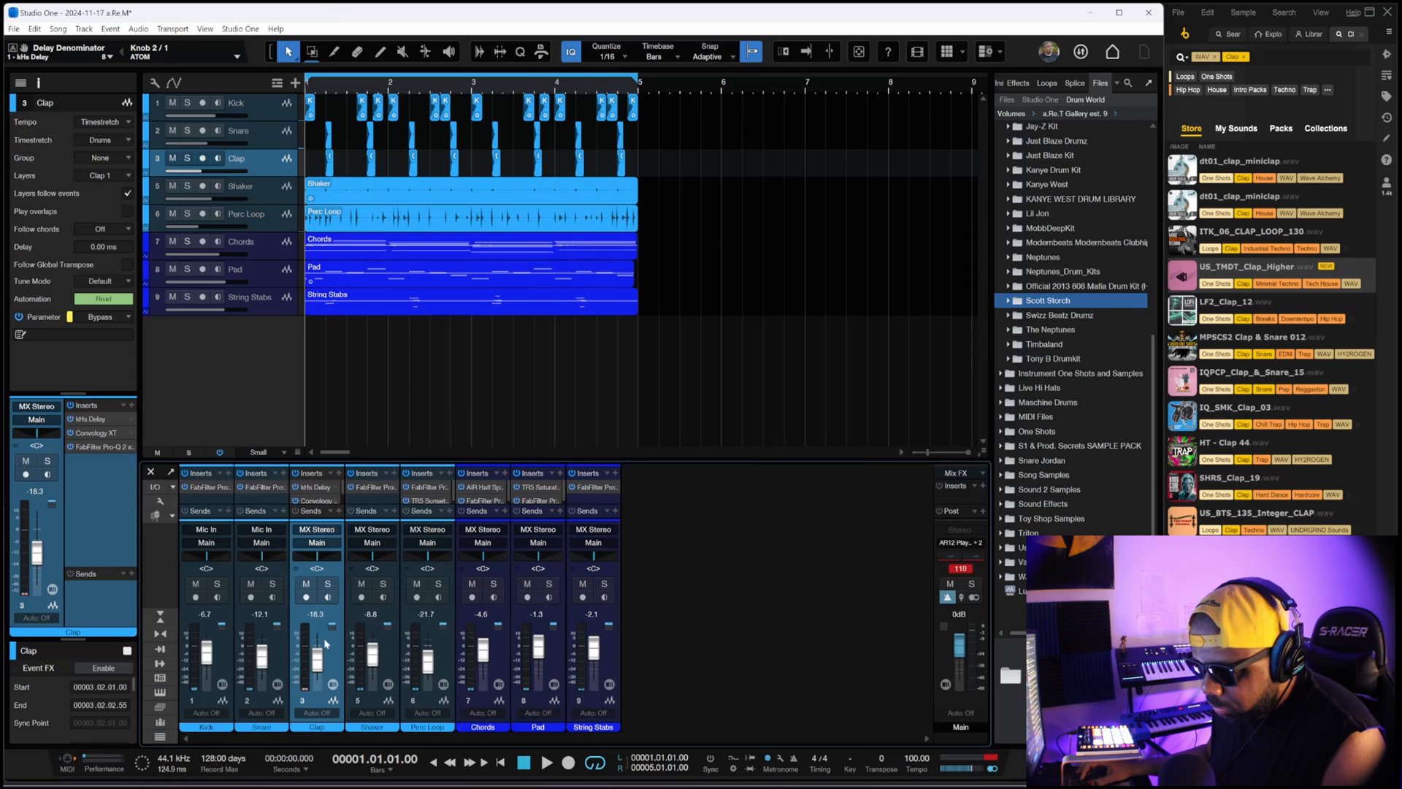
# Route the Kick, Snare, Clap and Shaker channels to a new bus named Drum.
pyautogui.click(216, 496)
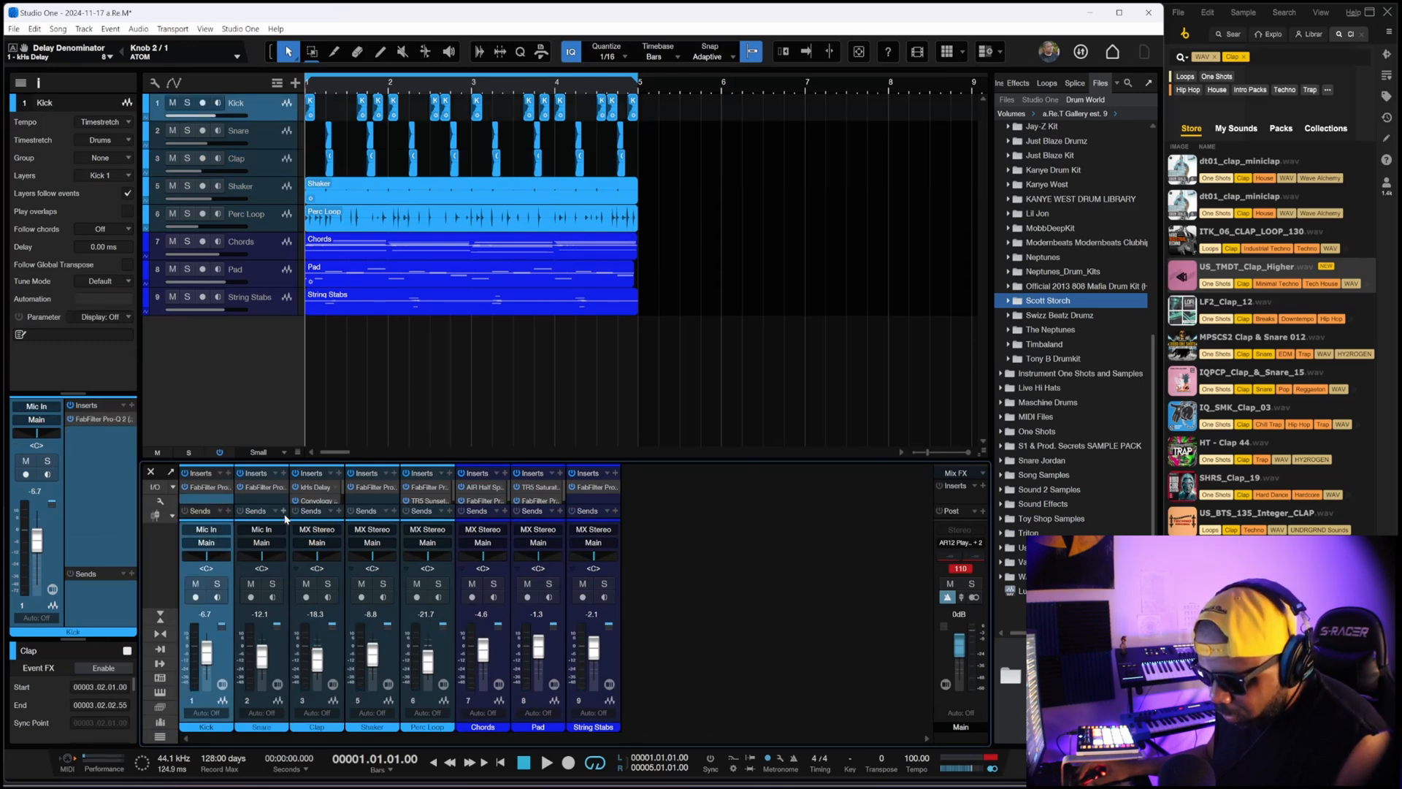
pyautogui.keyDown('shift'); pyautogui.click(384, 496); pyautogui.keyUp('shift')
pyautogui.rightClick(384, 497)
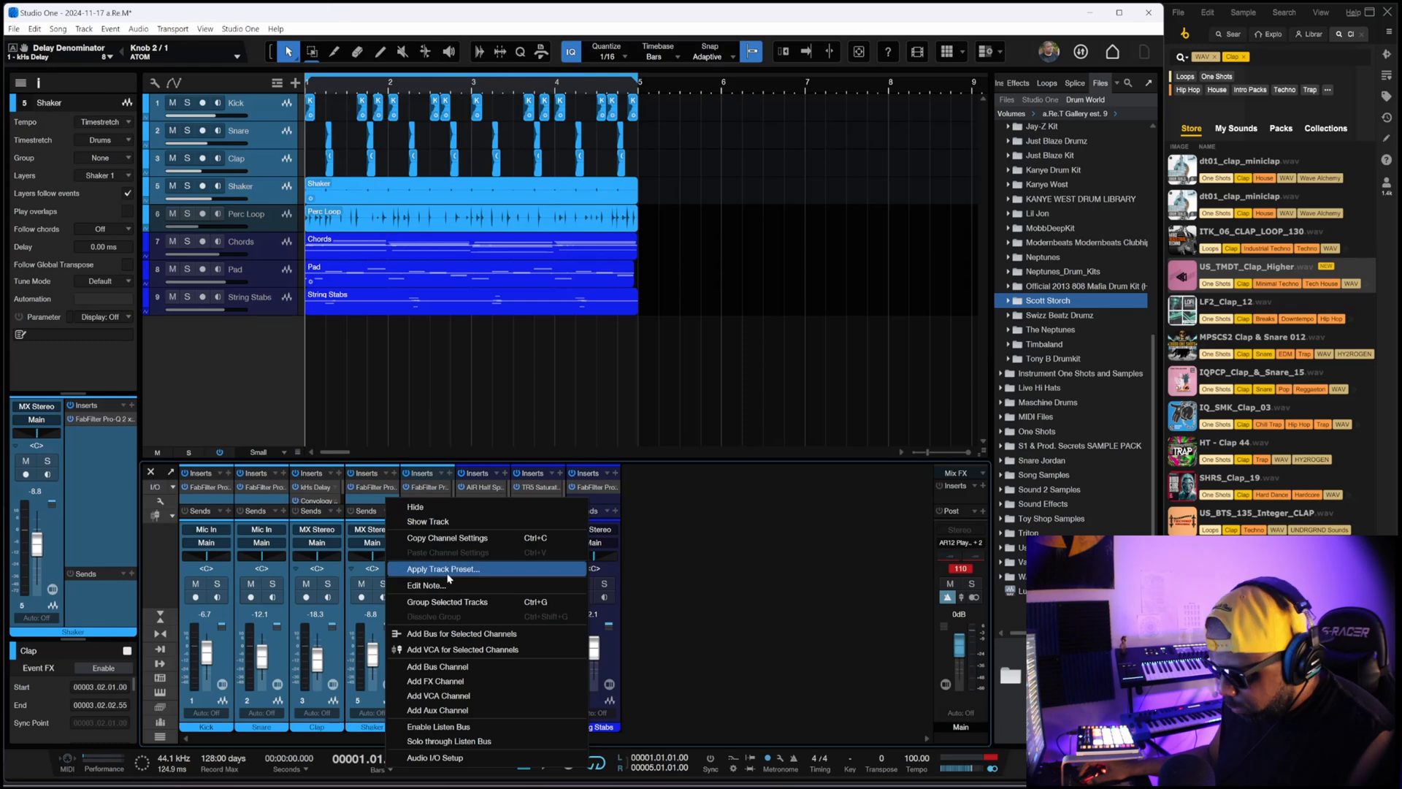
pyautogui.click(457, 633)
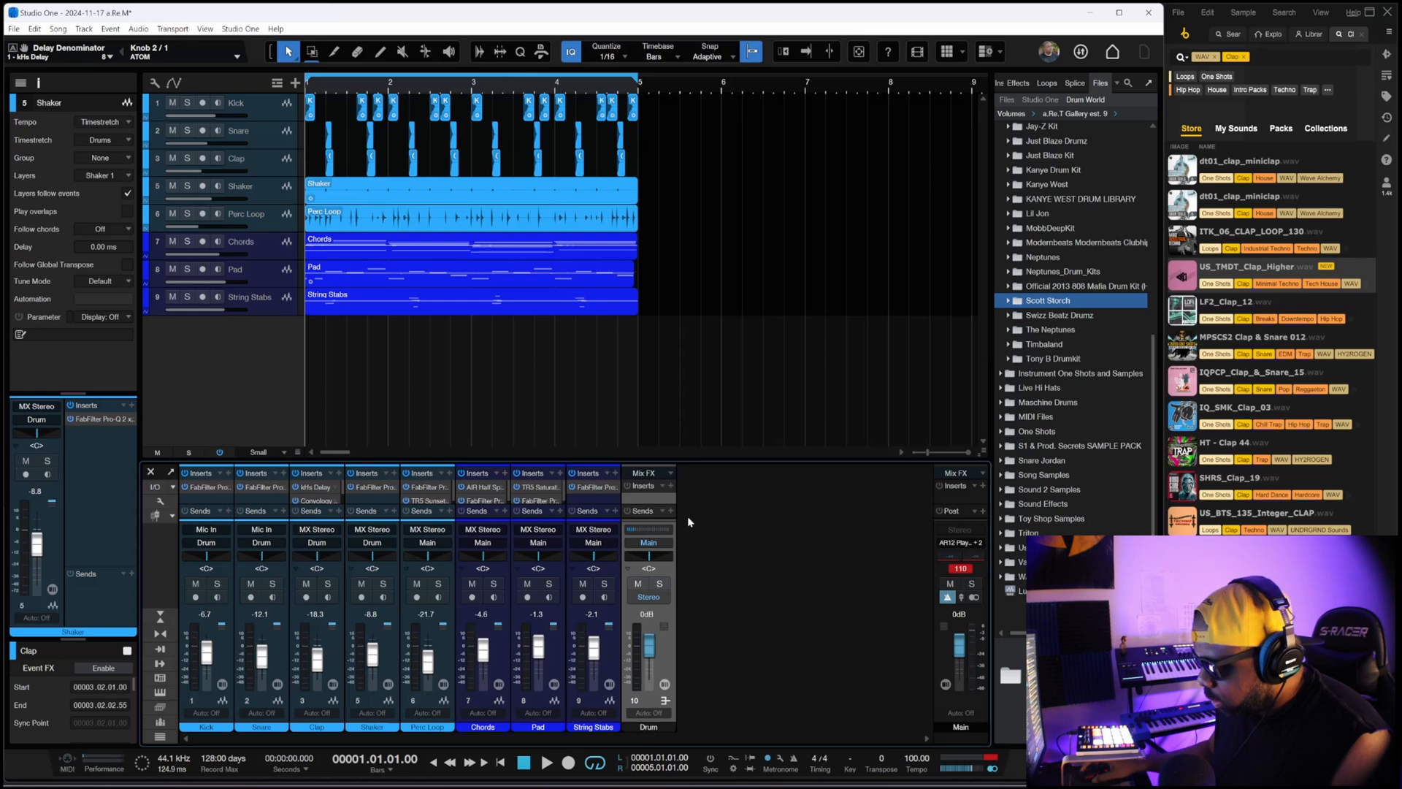
# Enlarge the mixer console and insert the Radiator plug-in on the Drum bus.
pyautogui.moveTo(705, 458); pyautogui.dragTo(706, 358)
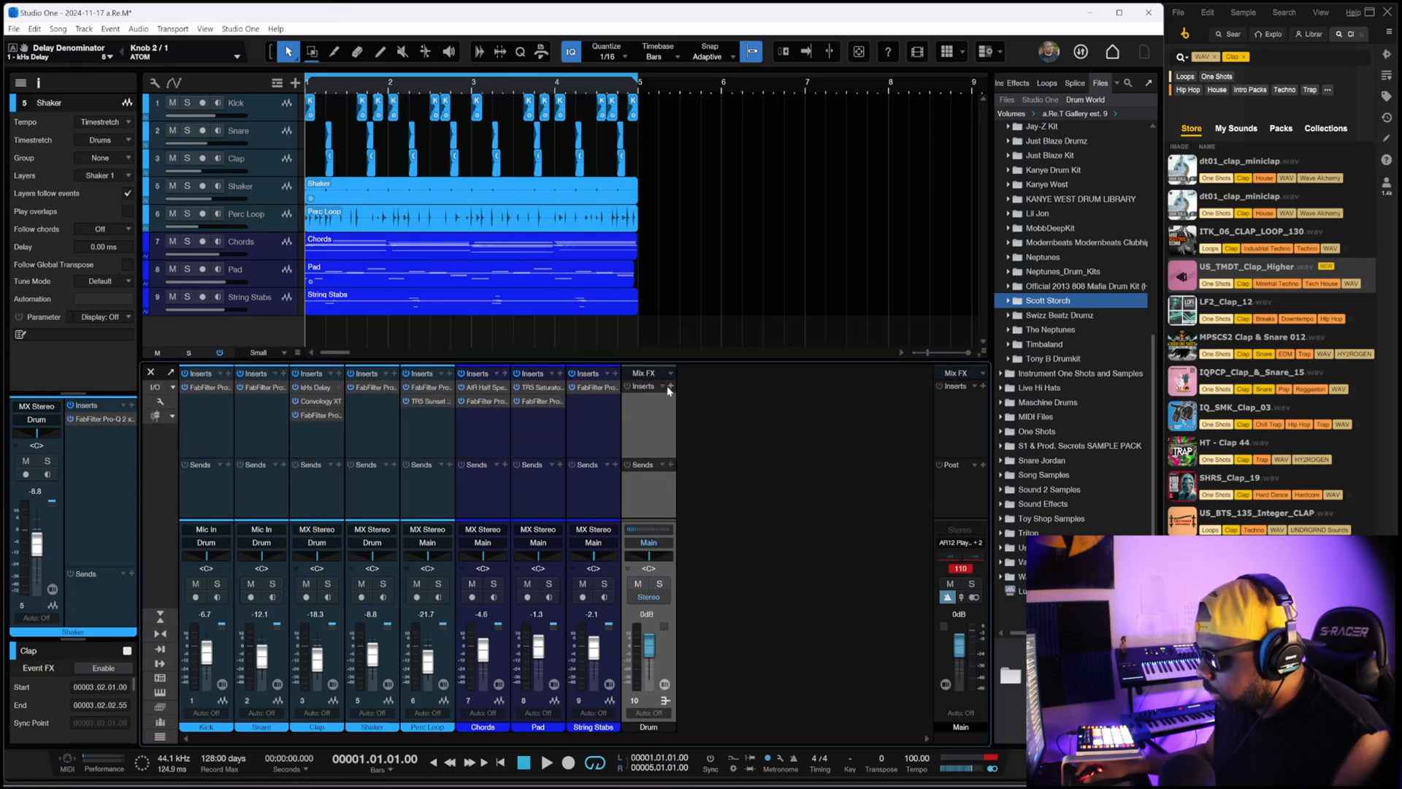
pyautogui.click(669, 385)
pyautogui.write('rad')
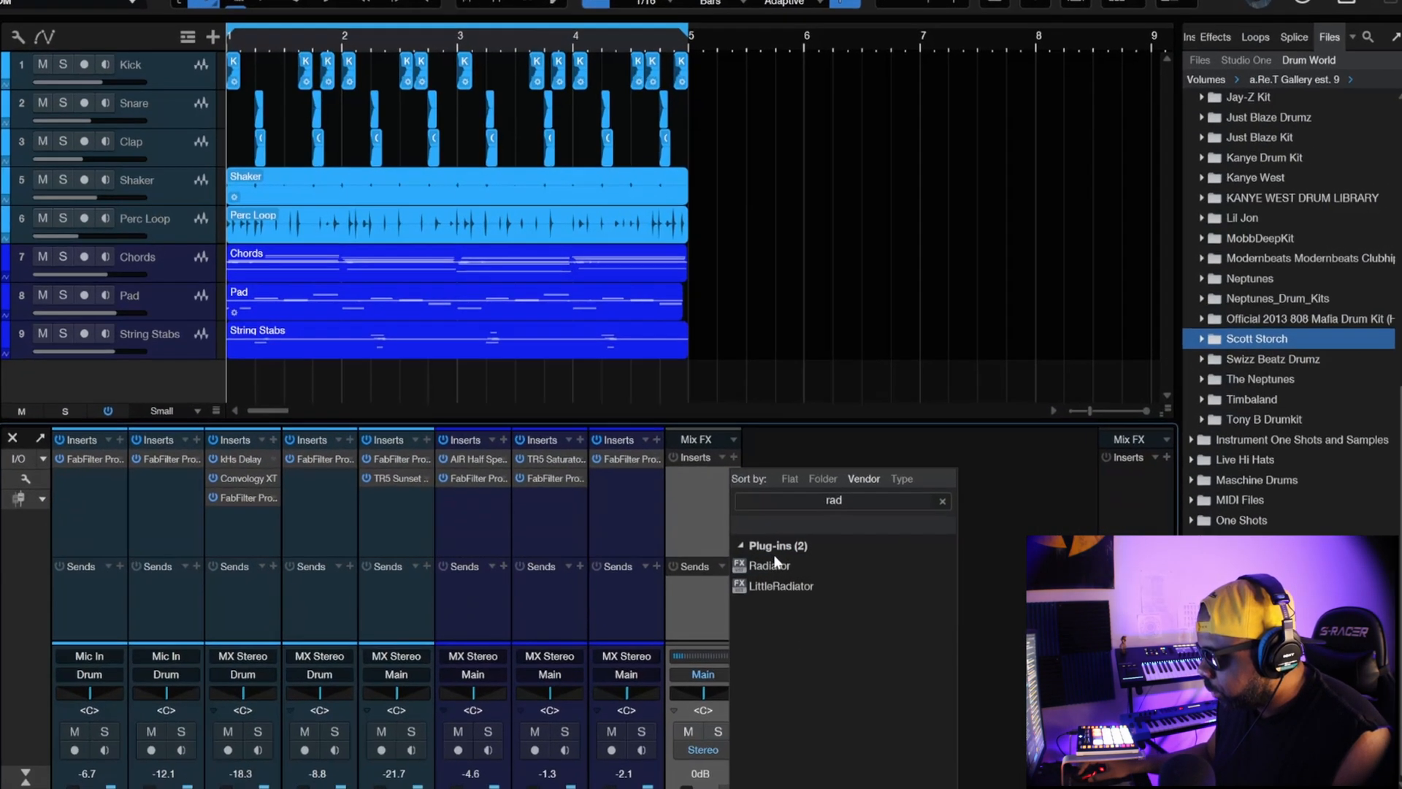
pyautogui.press('Return')
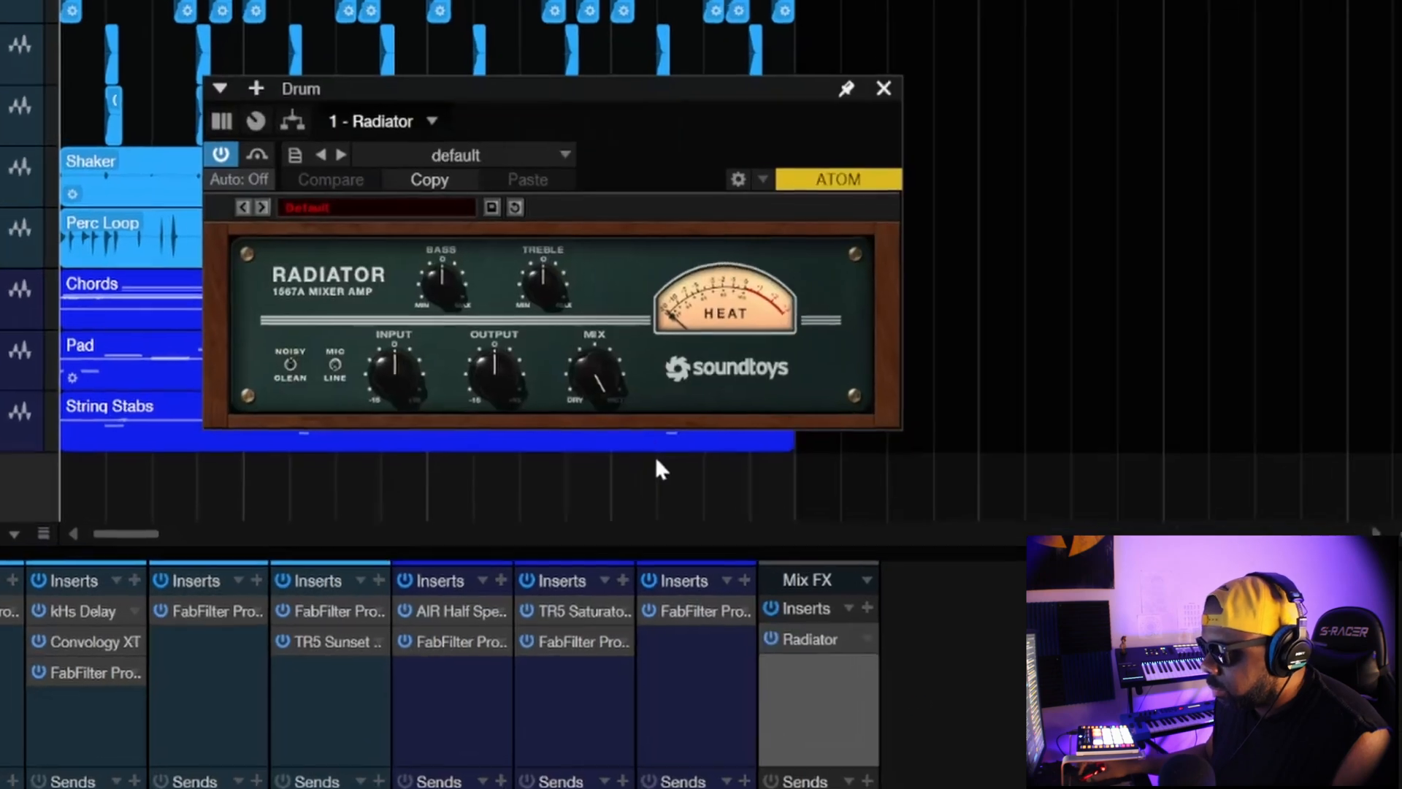
# Set Radiator's noise switch to Clean, play the beat through it, and close the plug-in.
pyautogui.click(282, 371)
pyautogui.press('space')
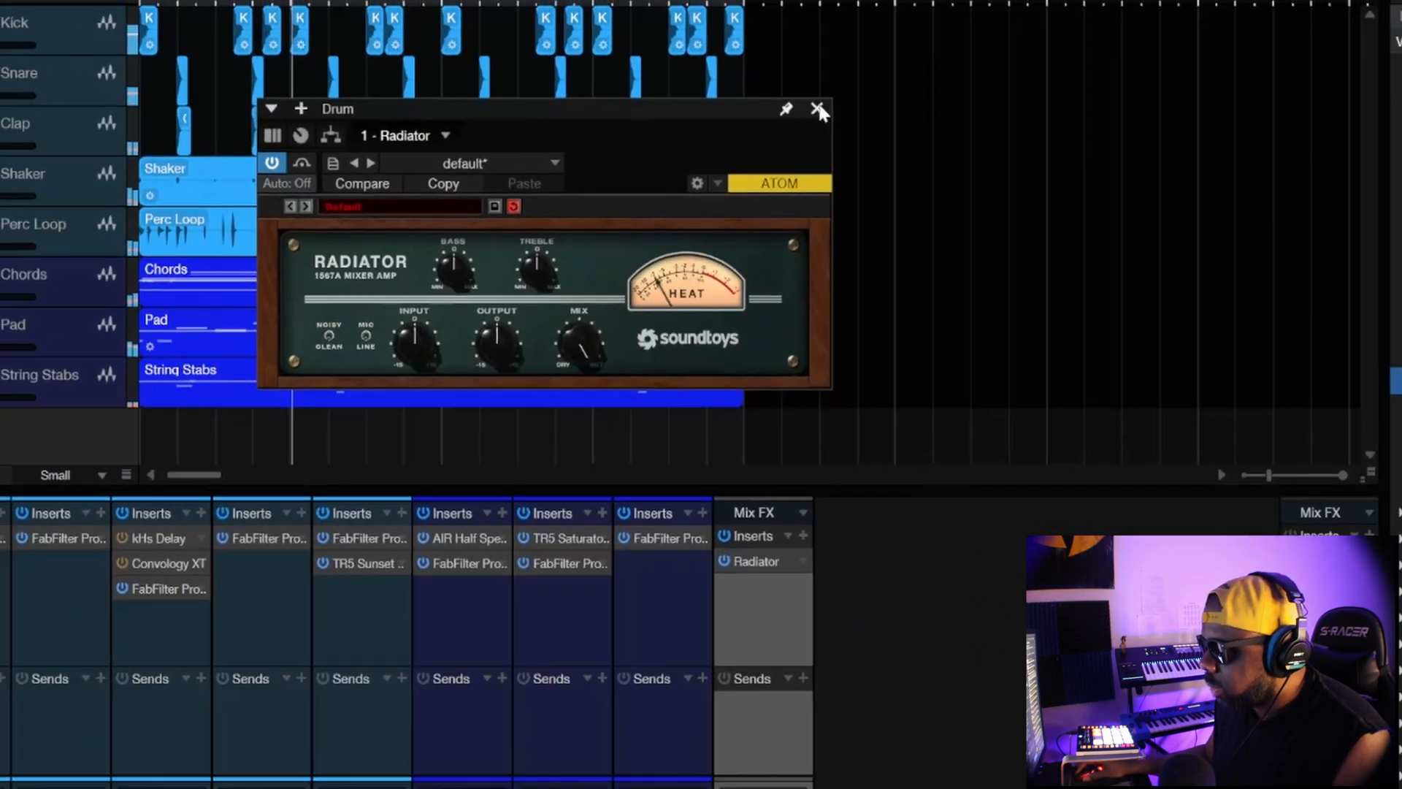
pyautogui.click(899, 84)
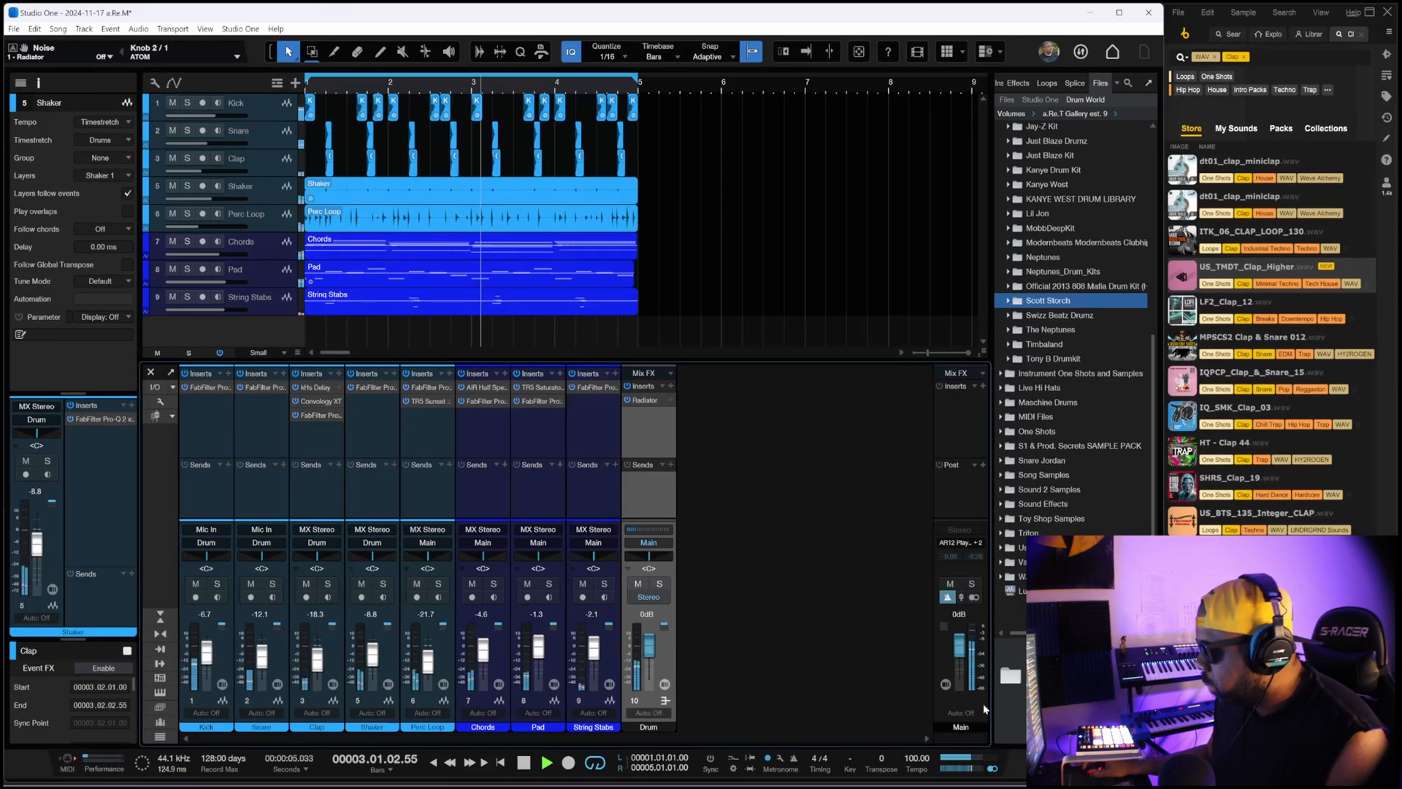
pyautogui.click(992, 768)
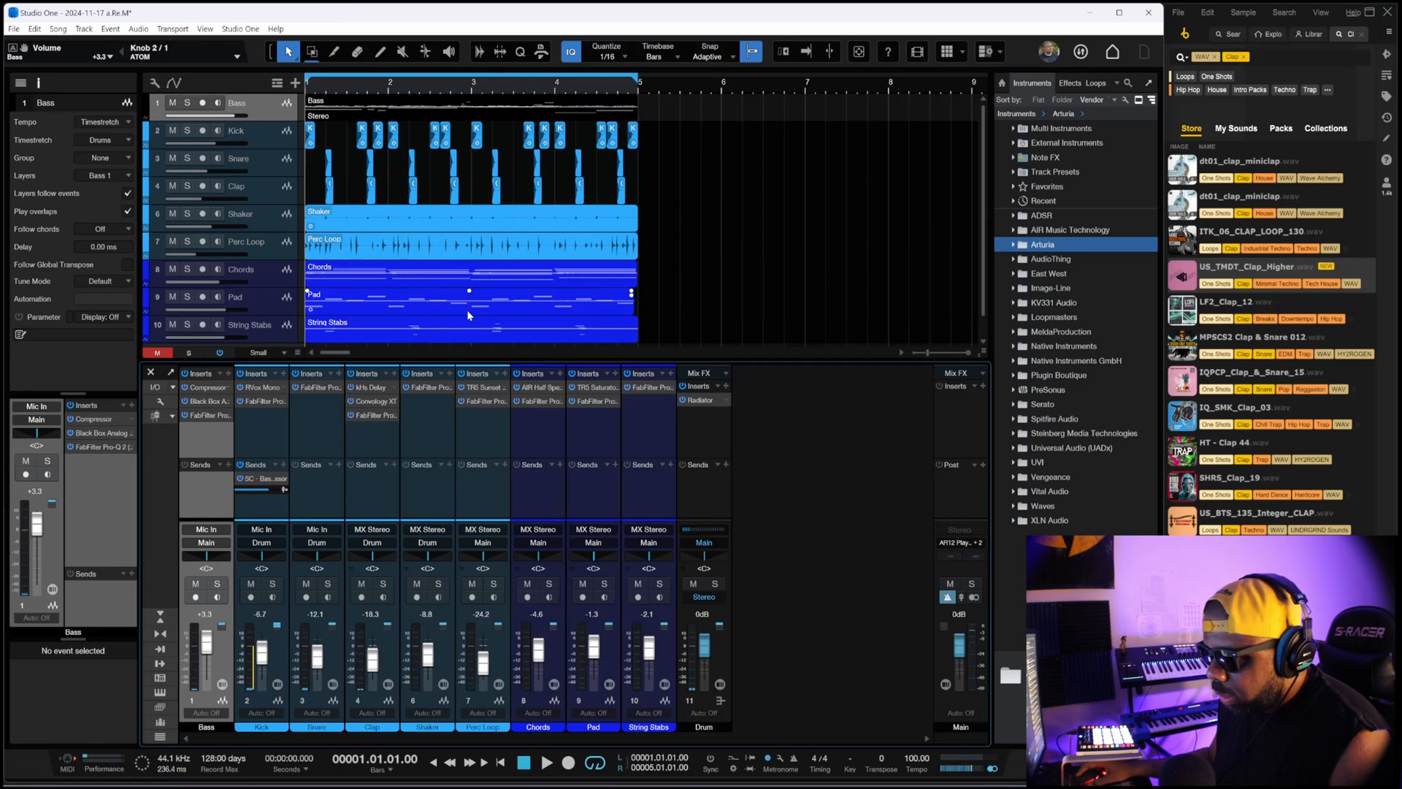
# Reduce the arrangement's track height to Tiny.
pyautogui.scroll(-1, 468, 311)
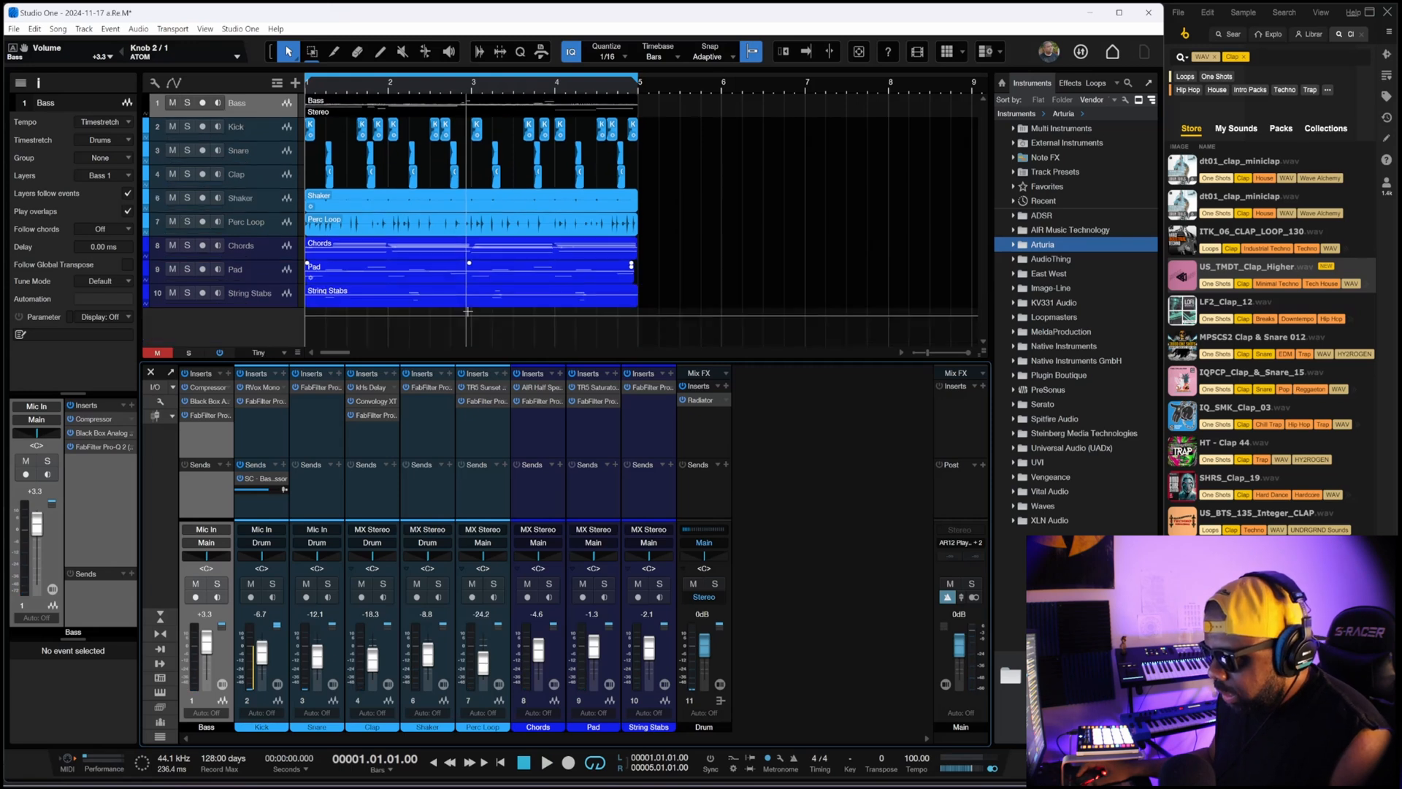
# Play the beat to hear the kHs Delay bypass automation on the Chords track, and hide the track automation.
pyautogui.click(409, 253)
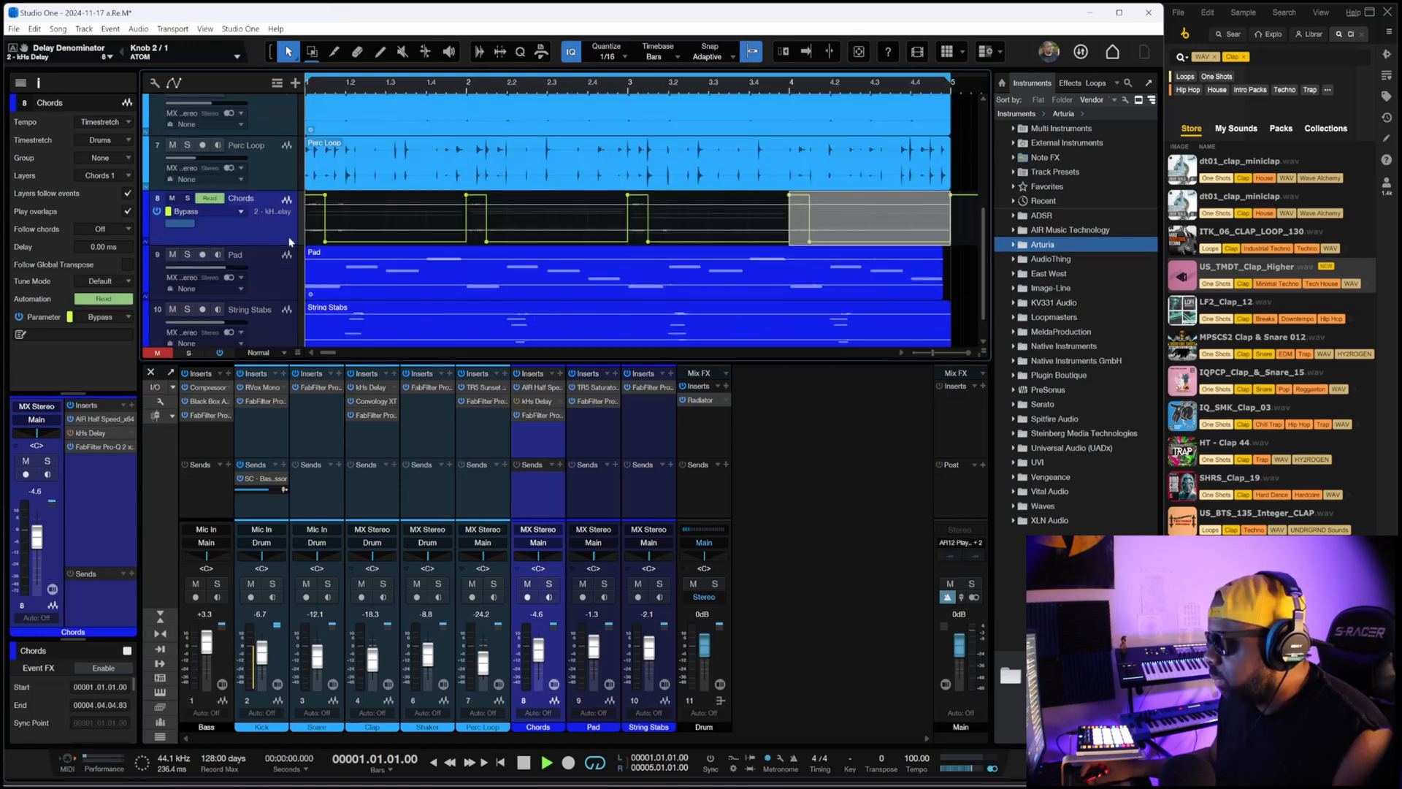
pyautogui.press('space')
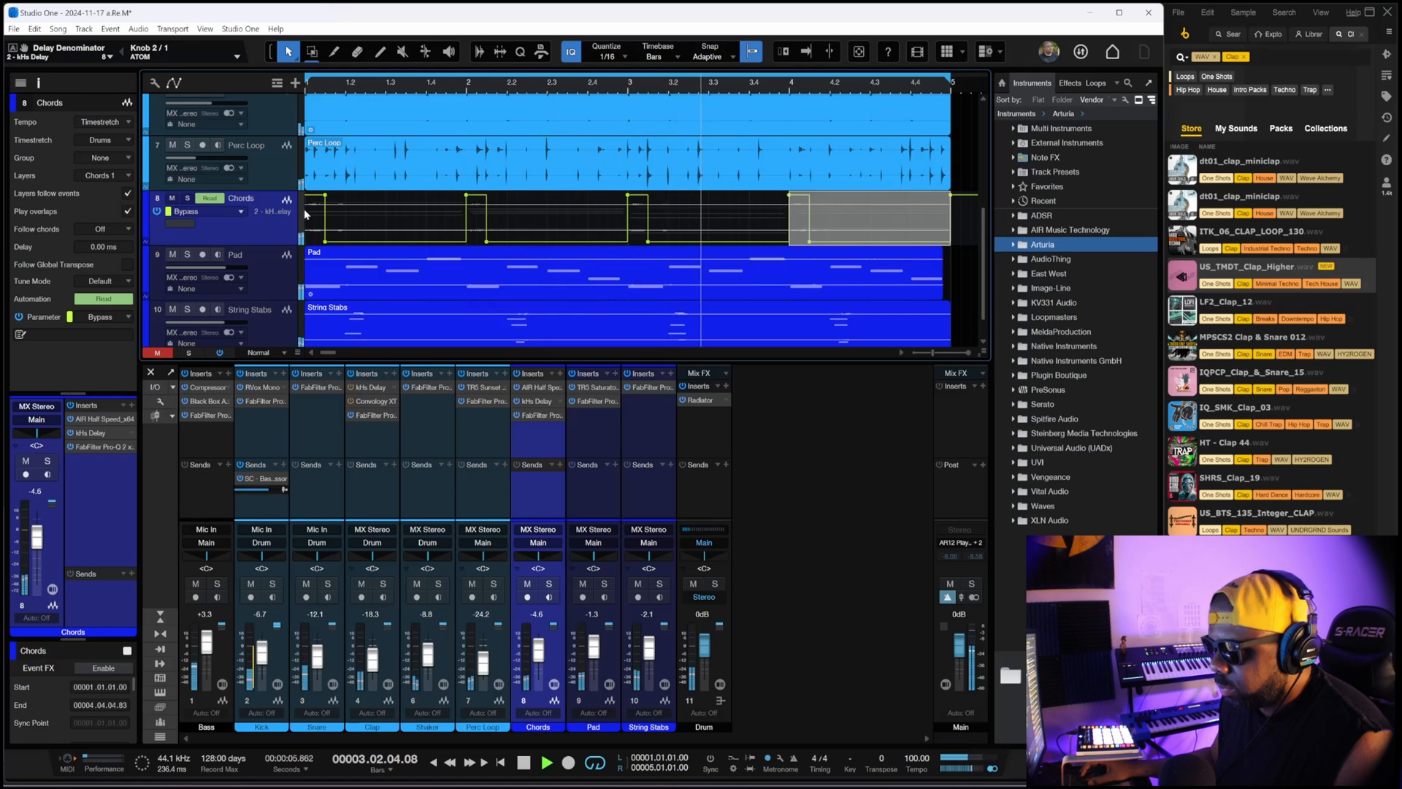
pyautogui.press('a')
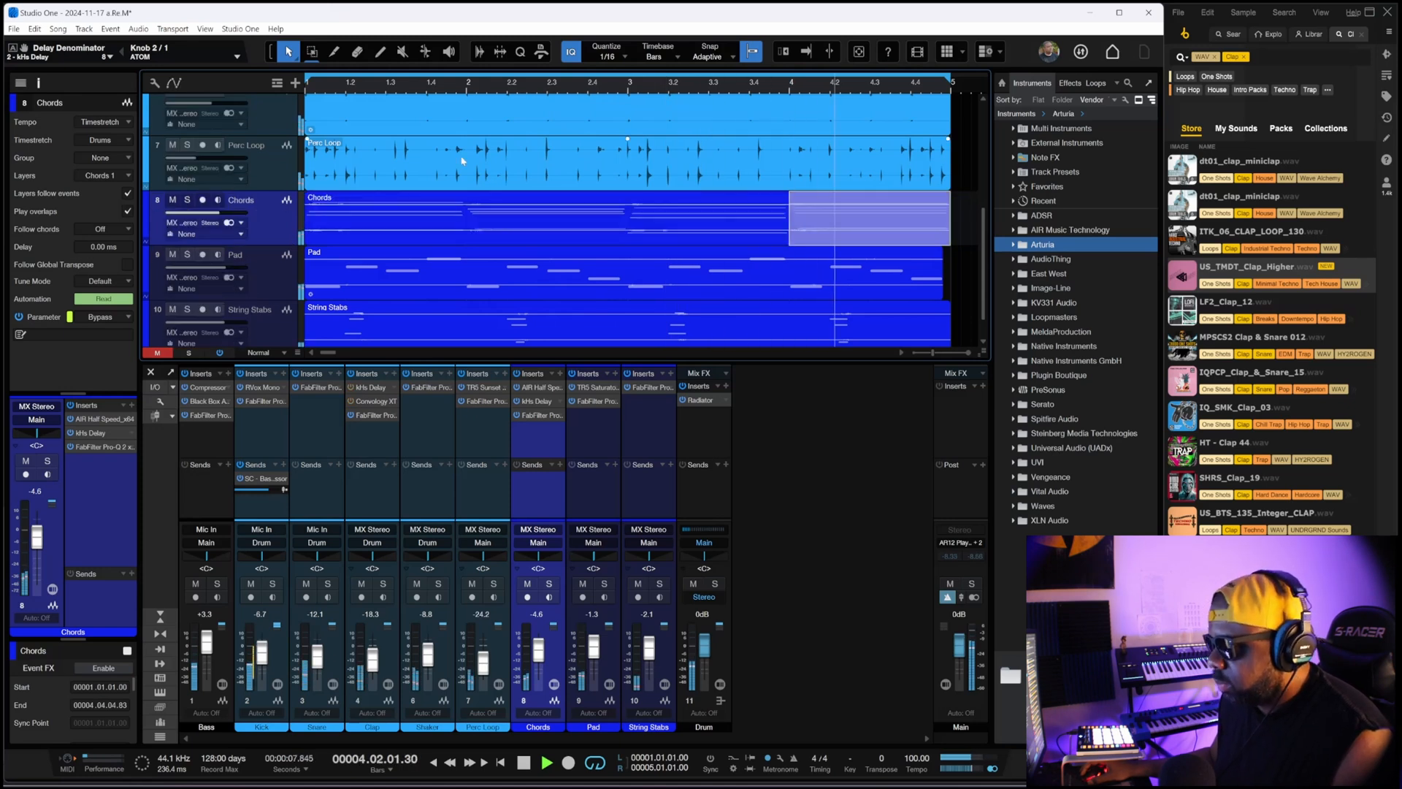
# Switch the Main output channel from mono back to stereo while the beat plays.
pyautogui.scroll(-4, 494, 198)
pyautogui.scroll(-3, 495, 197)
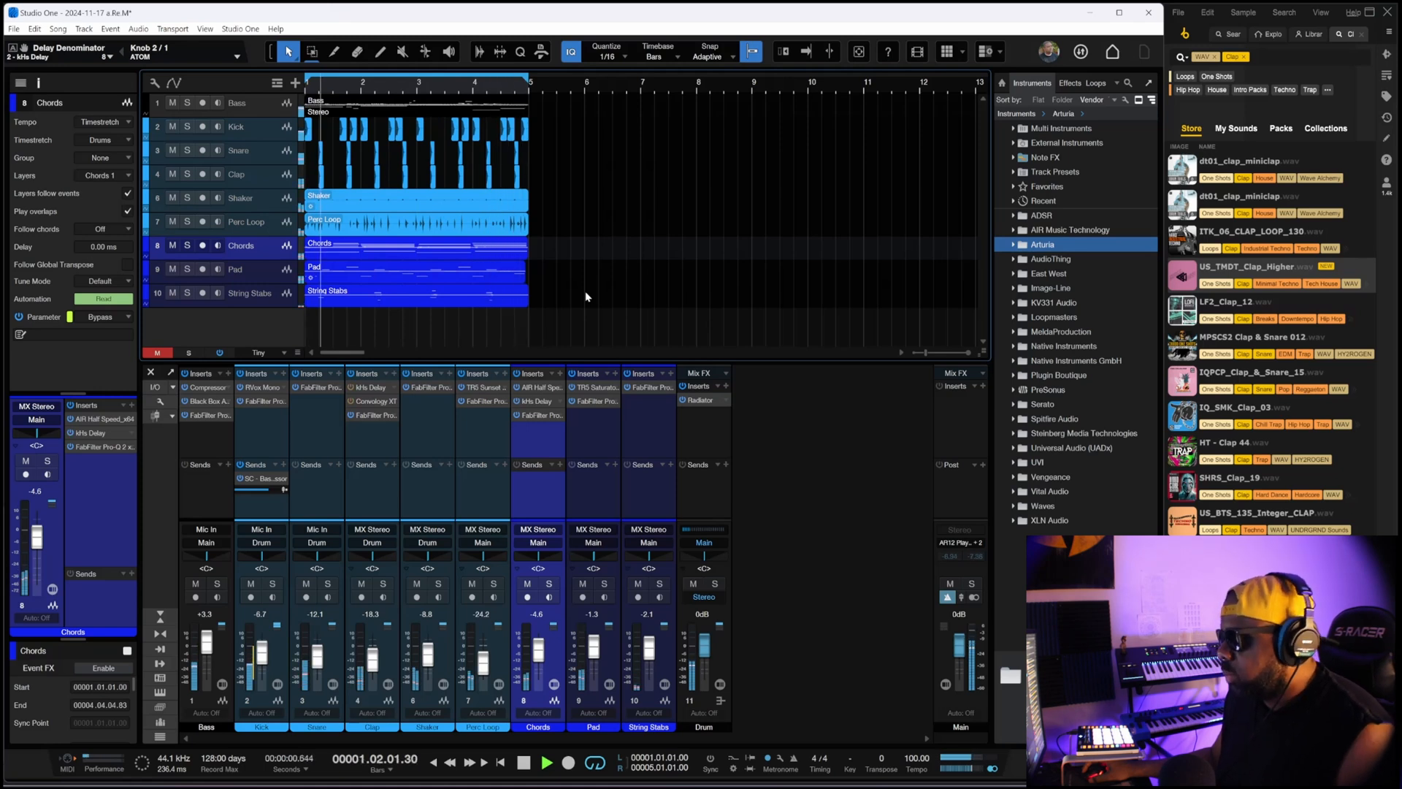
pyautogui.scroll(-2, 560, 260)
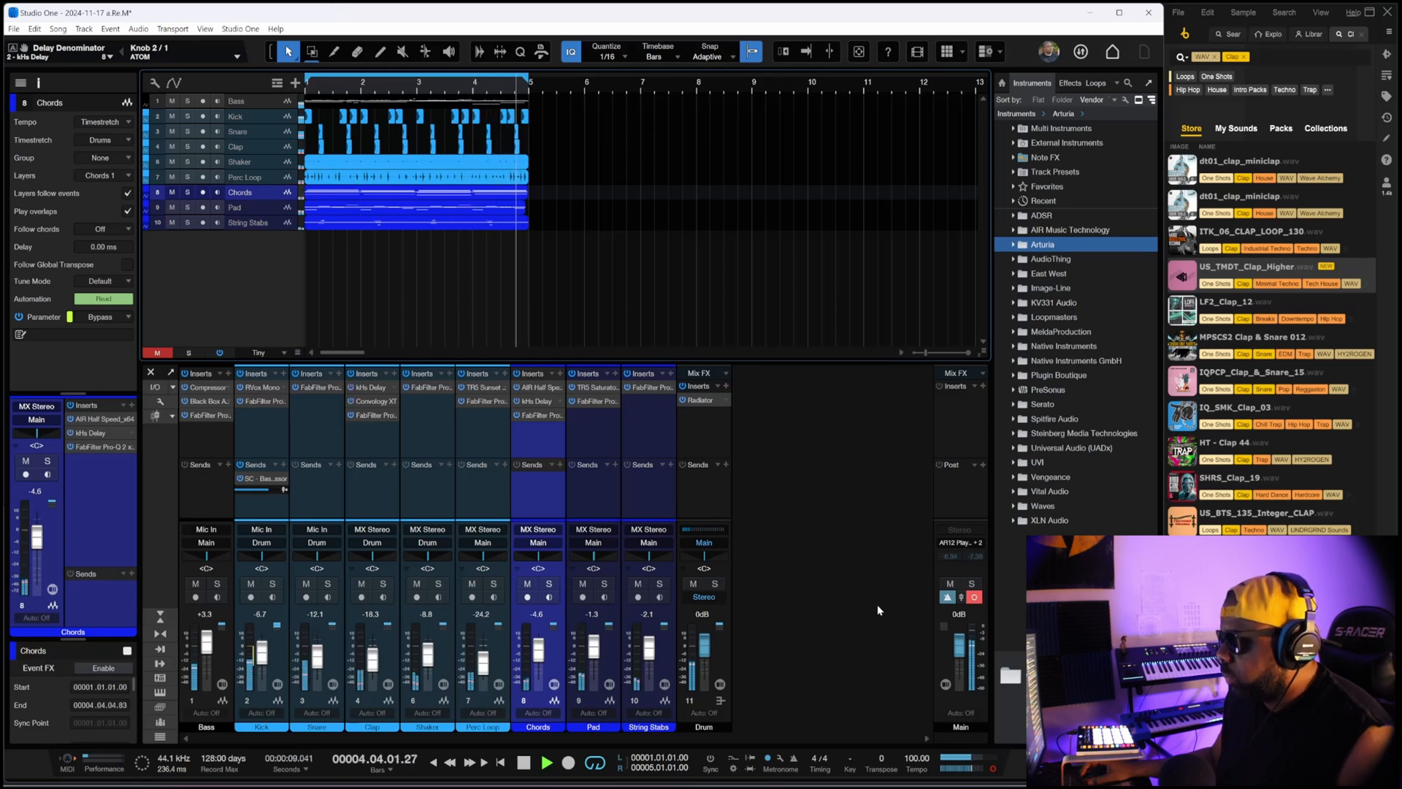
pyautogui.click(976, 598)
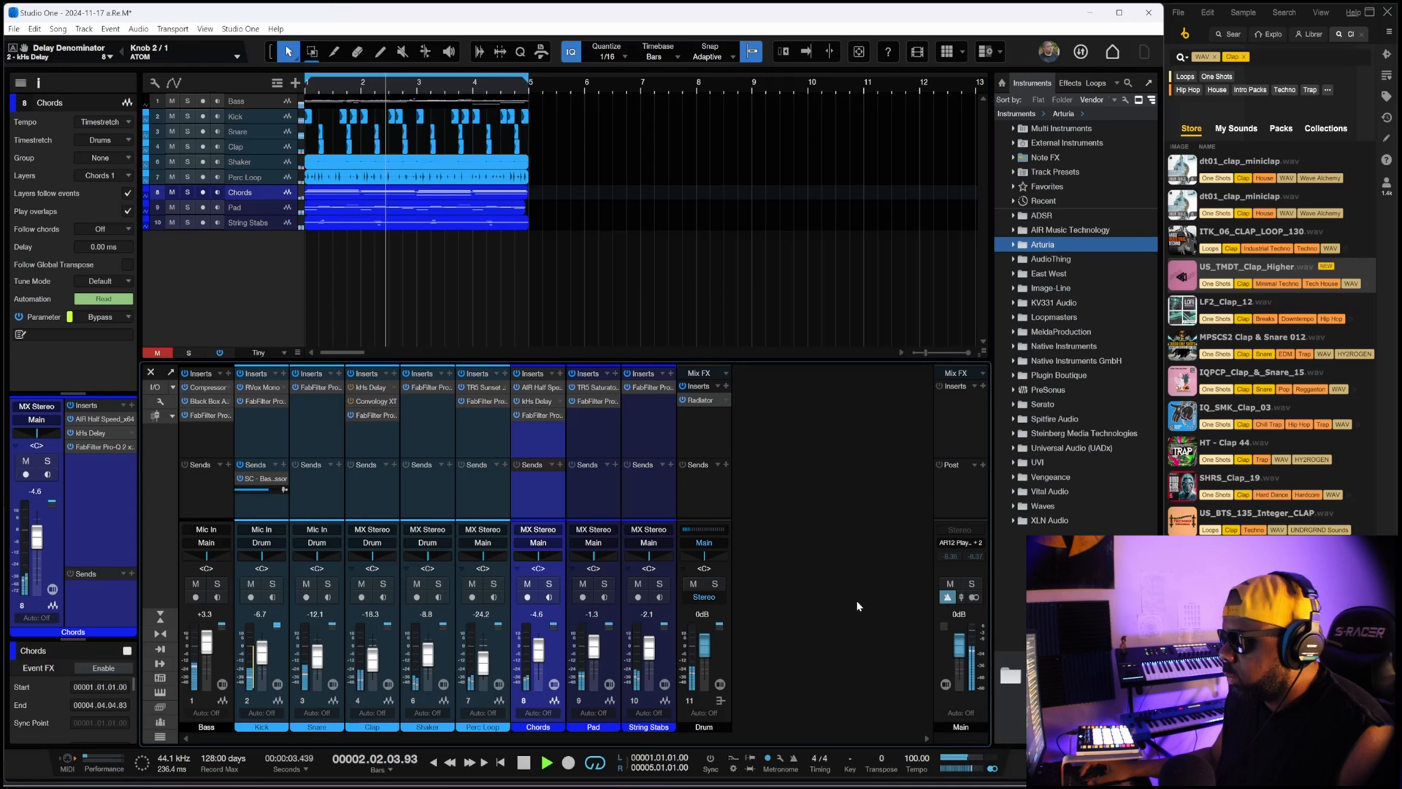